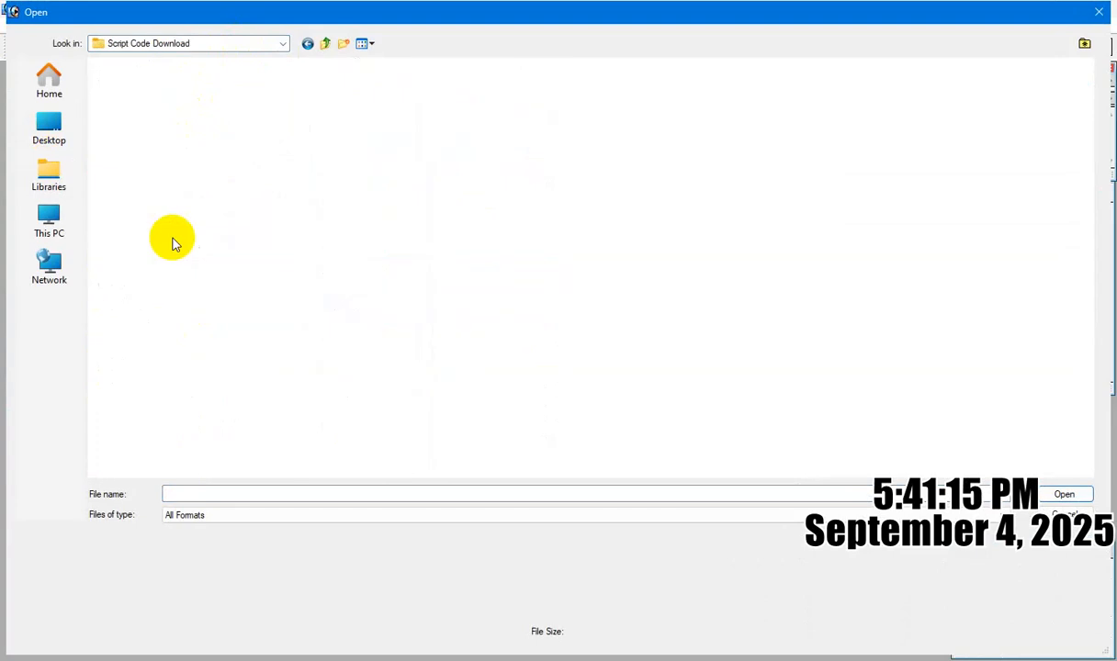
Open both JPG files from the Script Code Download folder and shift the opened code image's window toward the middle of the workspace.
key("ctrl+a")
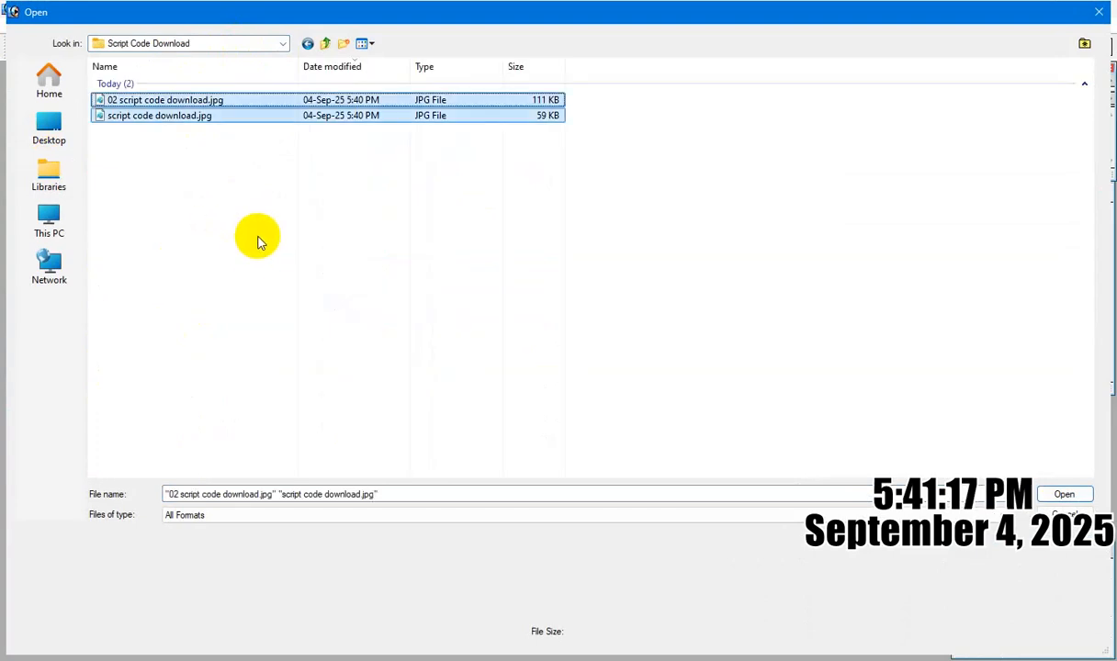
key("Return")
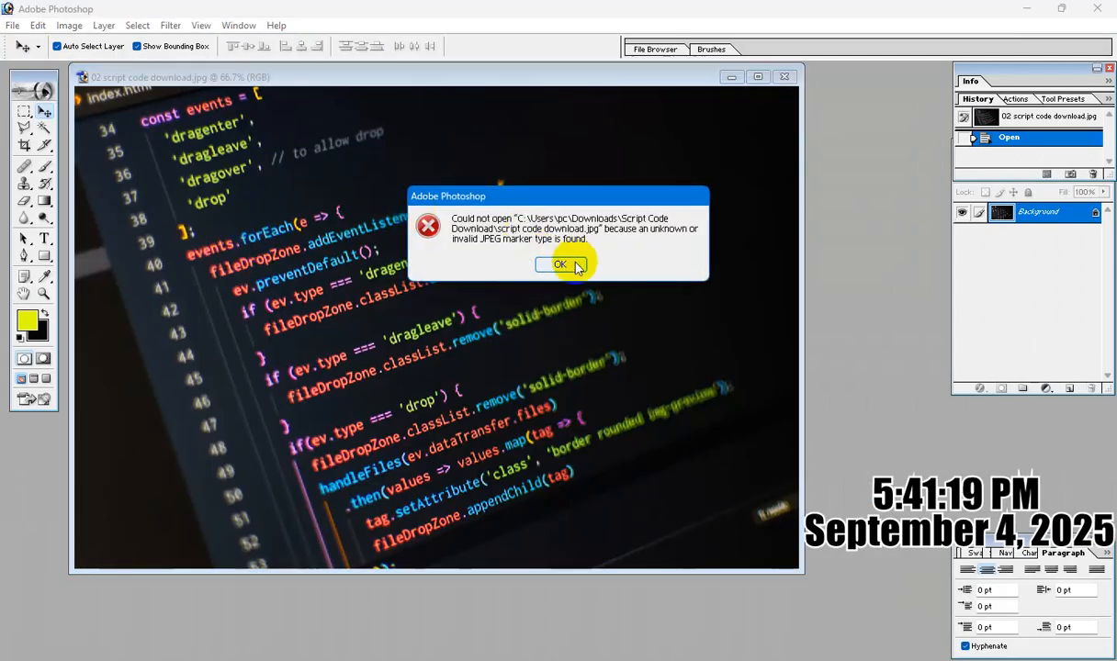
left_click(562, 264)
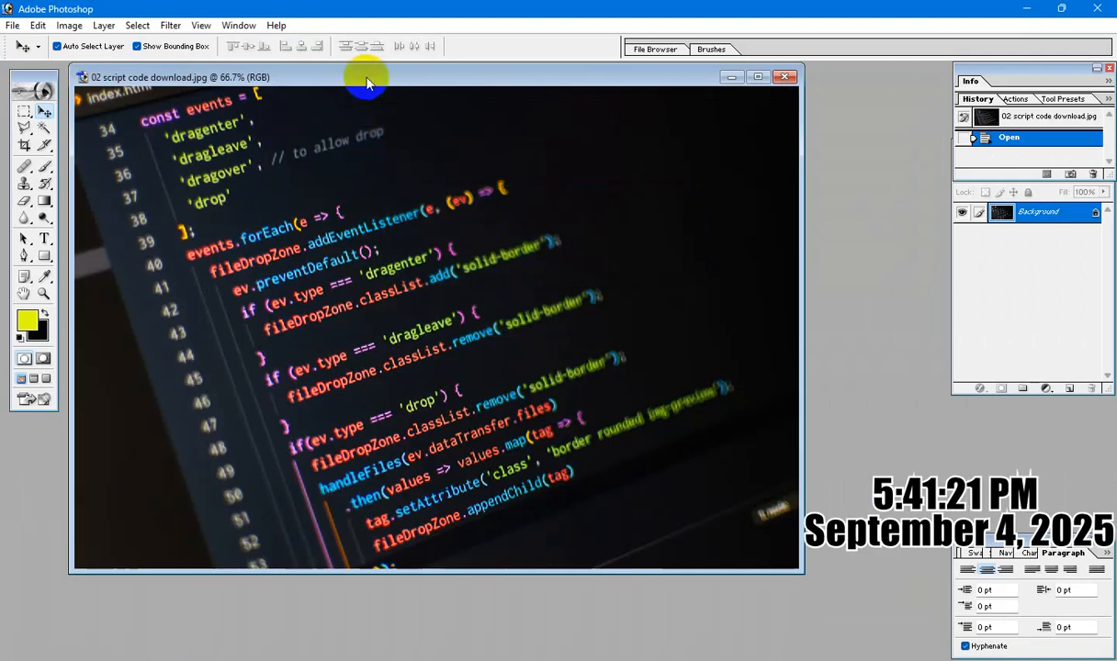
left_click_drag(372, 83, 374, 110)
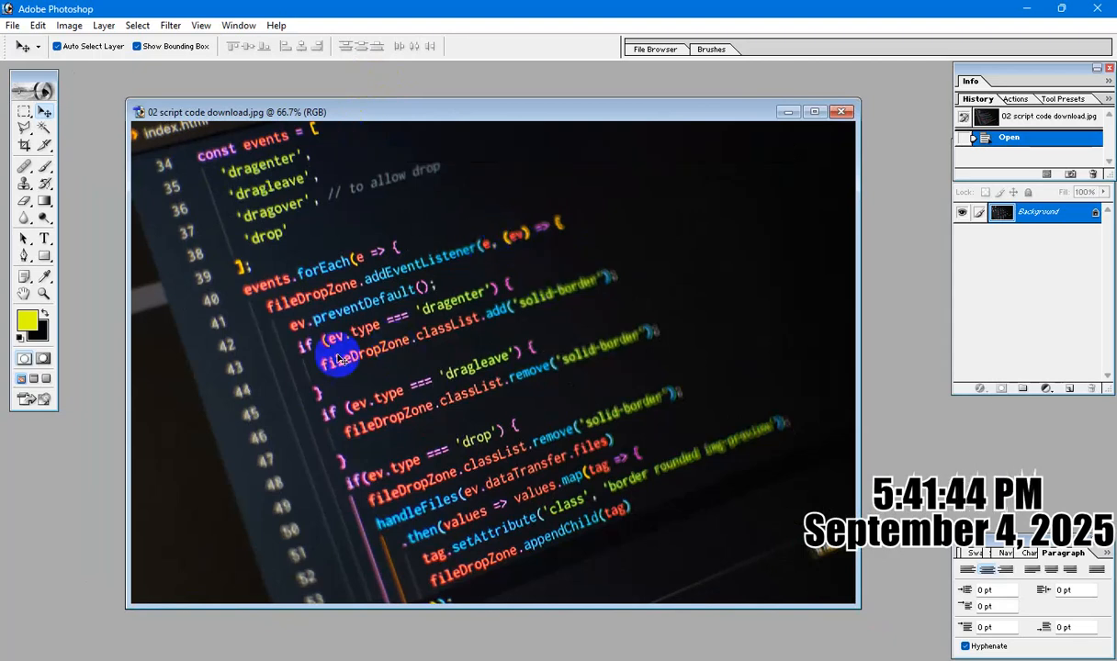
Add a new empty layer above the code image's background with Normal mode and 100% opacity.
left_click(102, 26)
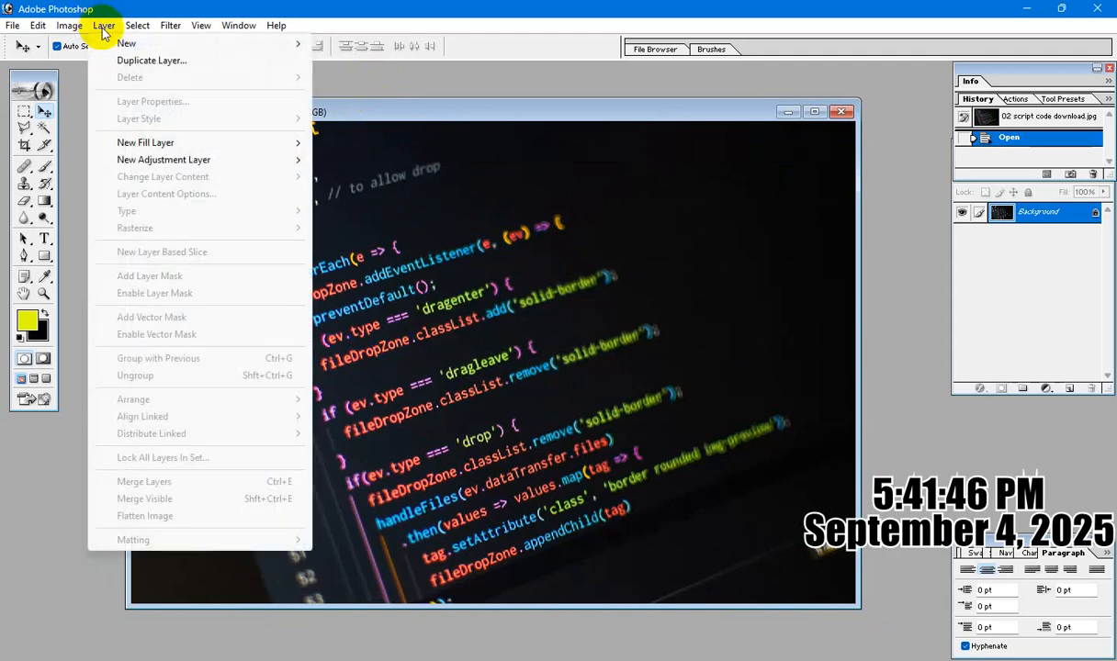
mouse_move(124, 43)
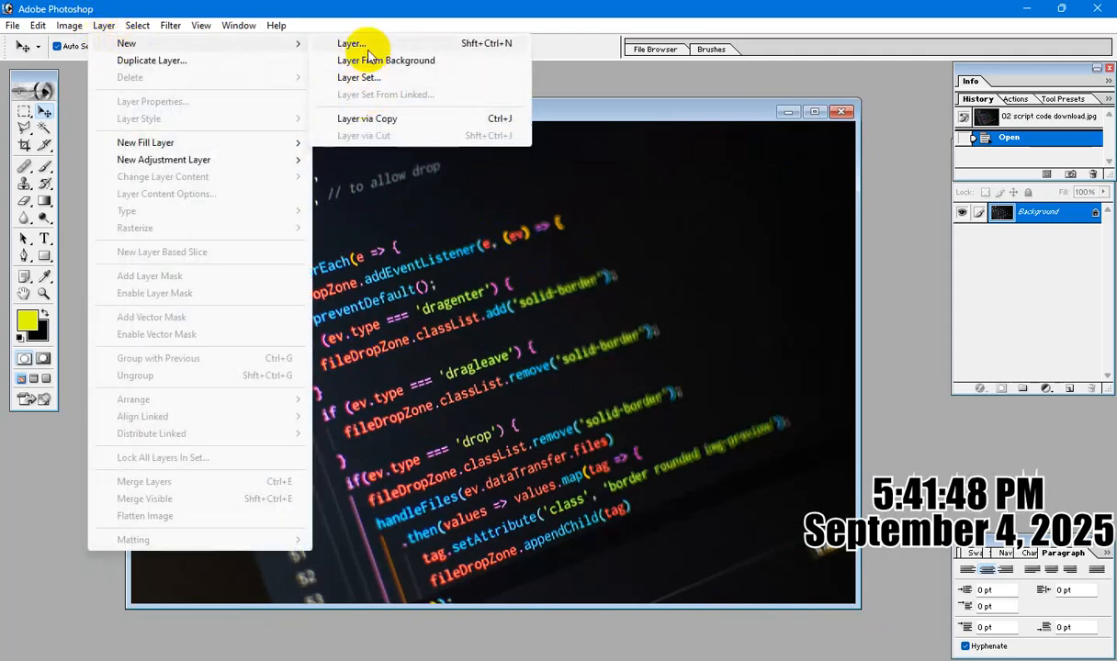
left_click(359, 43)
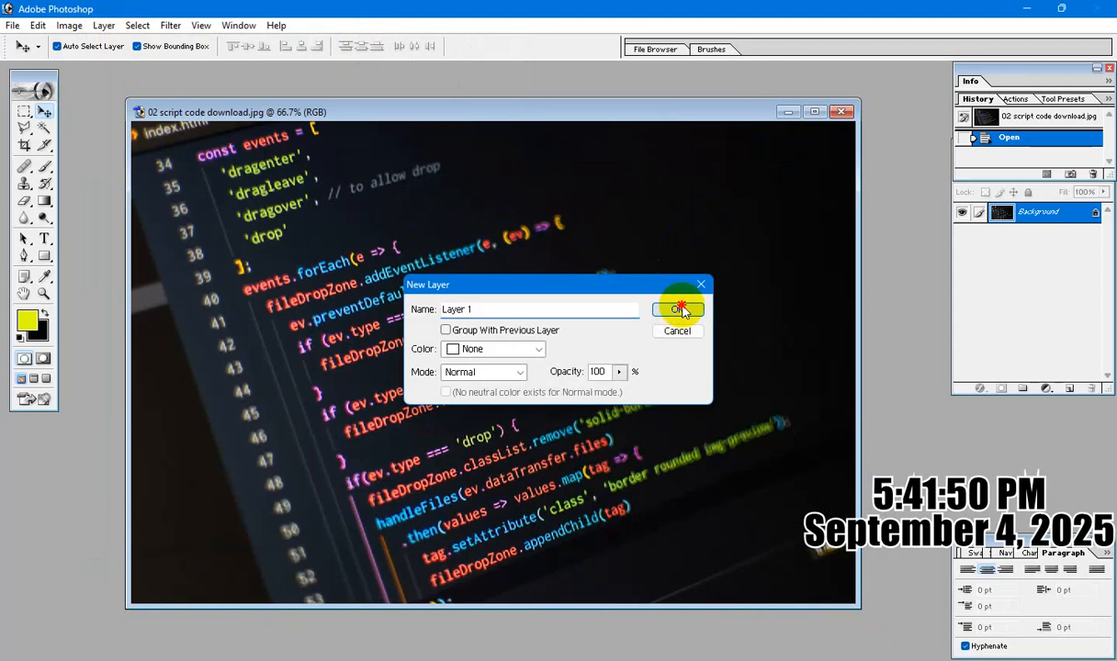
left_click(680, 308)
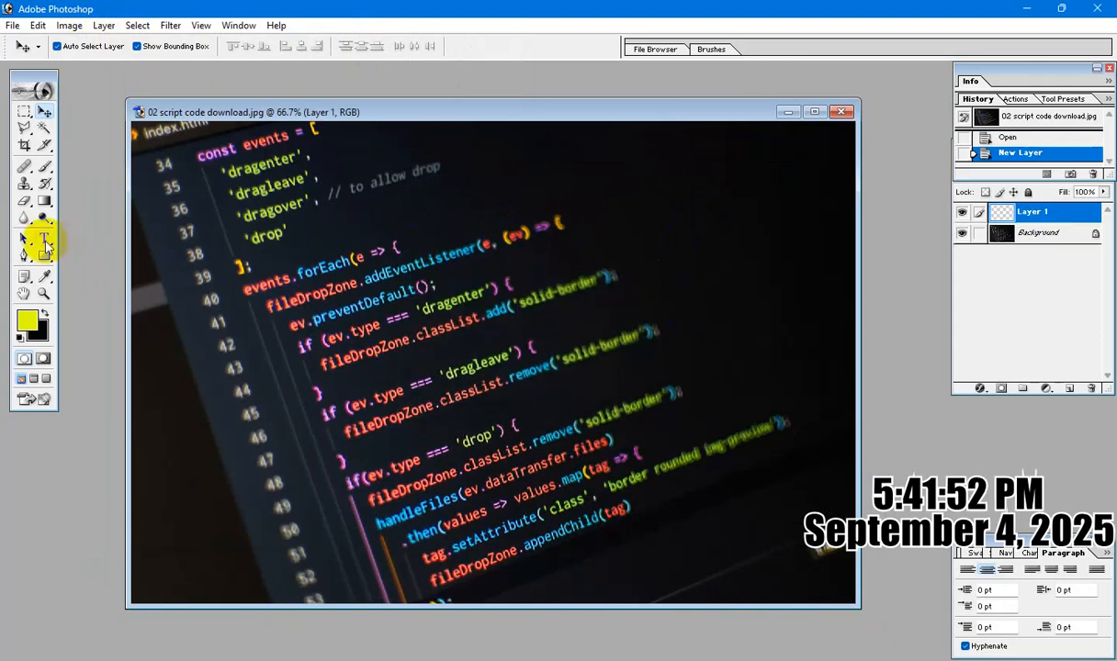
Paste the copied title as horizontal text on the image and set its font to Arial.
left_click(44, 240)
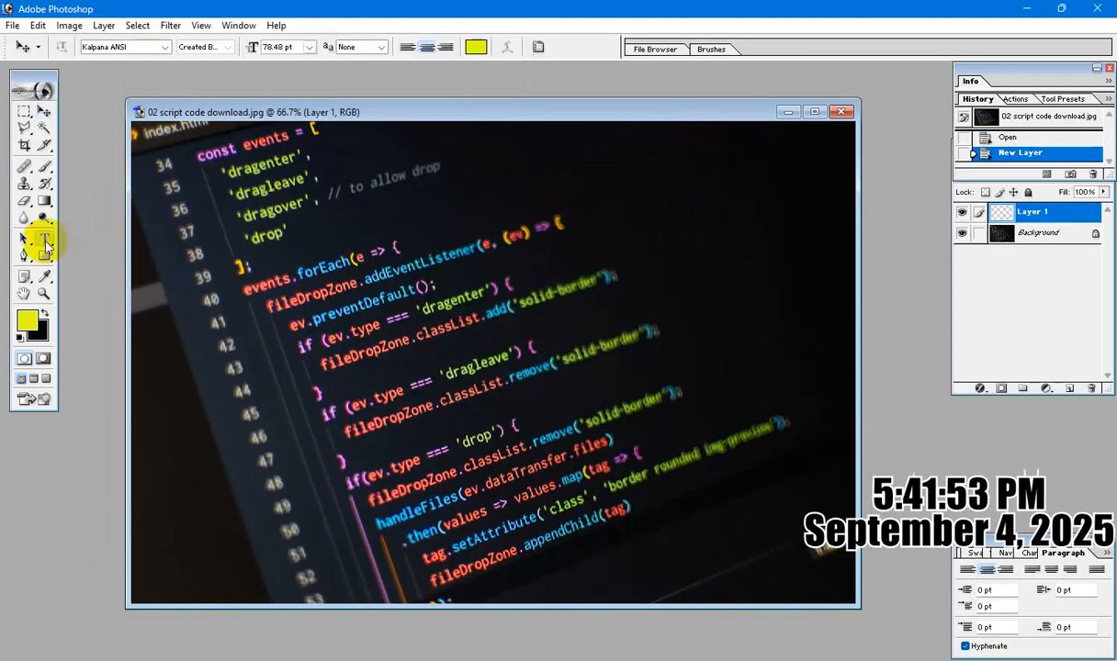
left_click(274, 259)
key("ctrl+v")
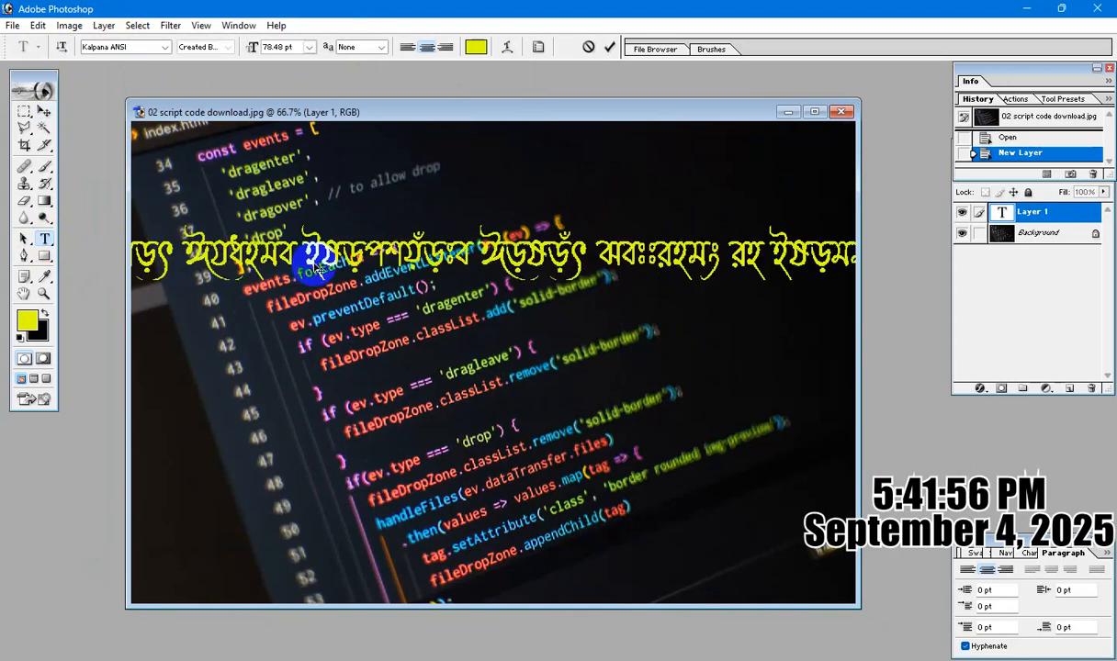
key("ctrl+a")
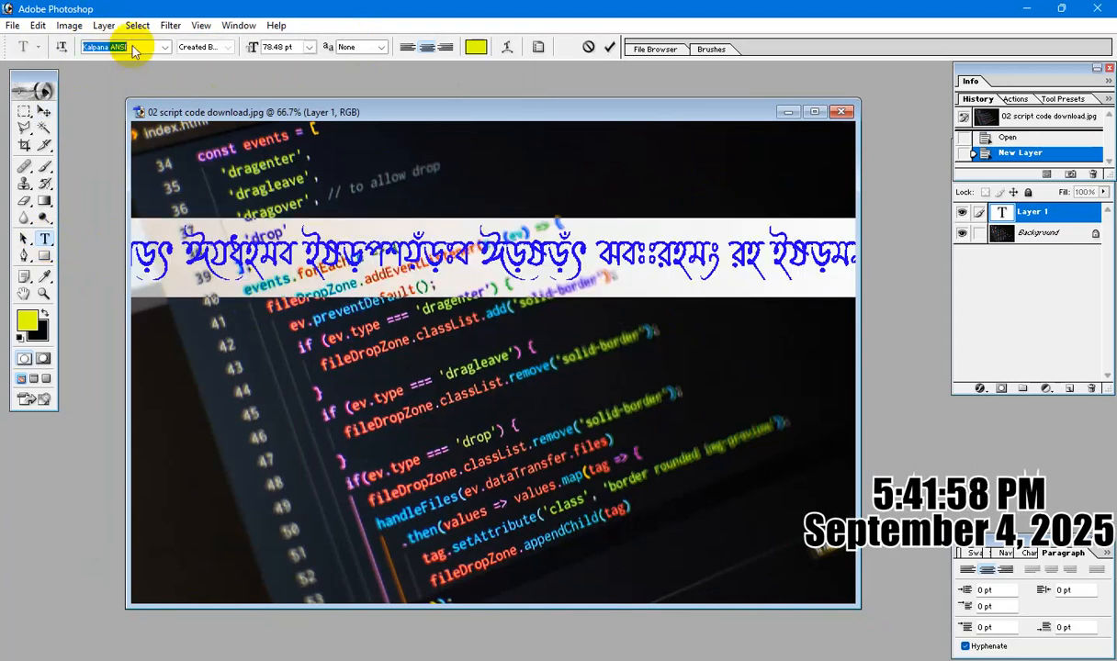
type("Arial")
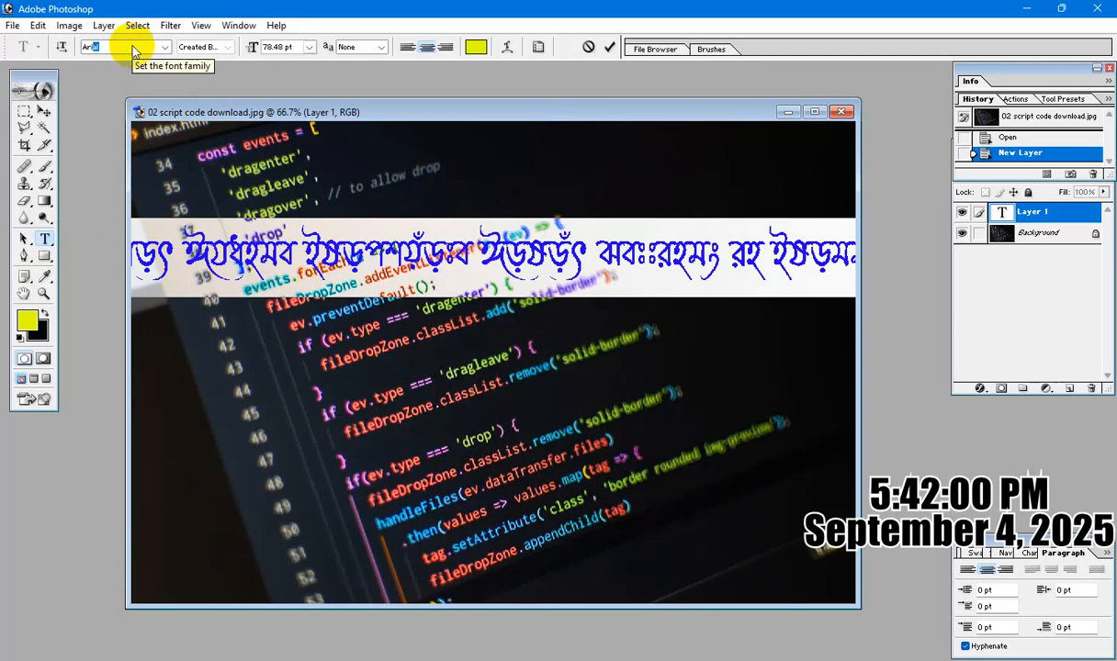
key("Return")
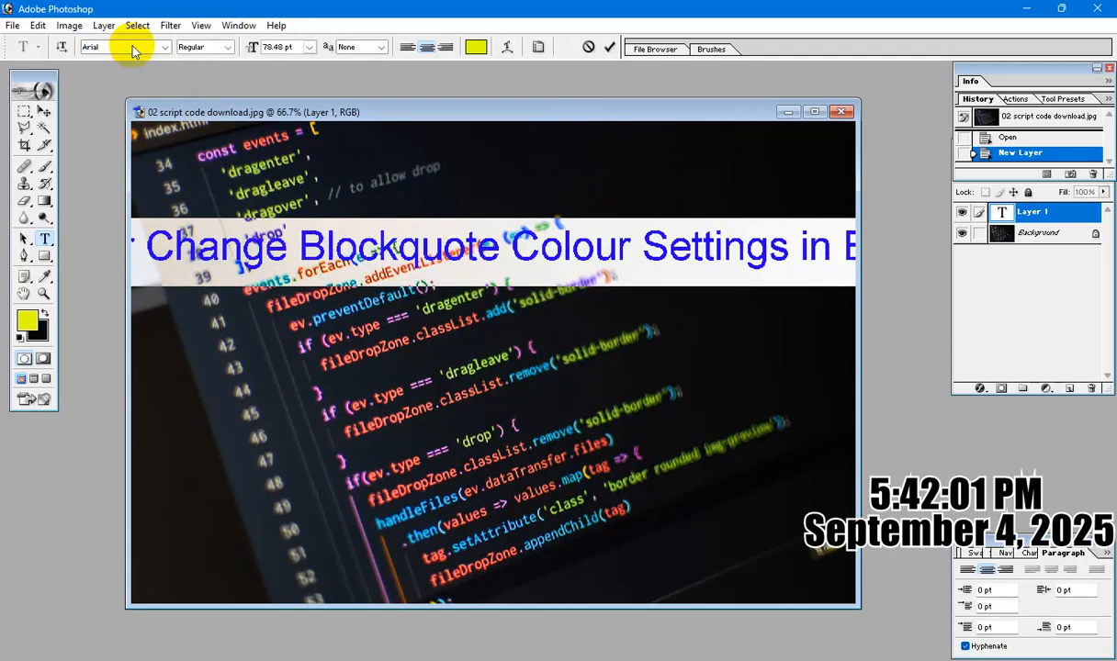
Move the title sideways until its opening words, up to "For", lie over the image.
left_click(43, 113)
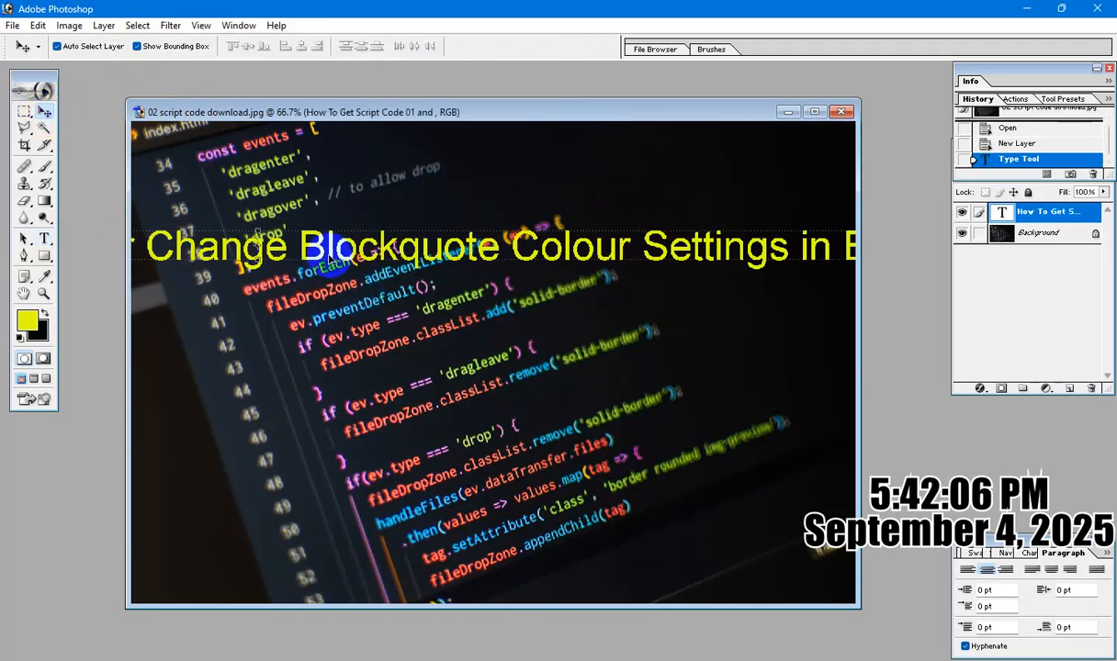
left_click_drag(324, 248, 731, 252)
left_click_drag(386, 256, 595, 241)
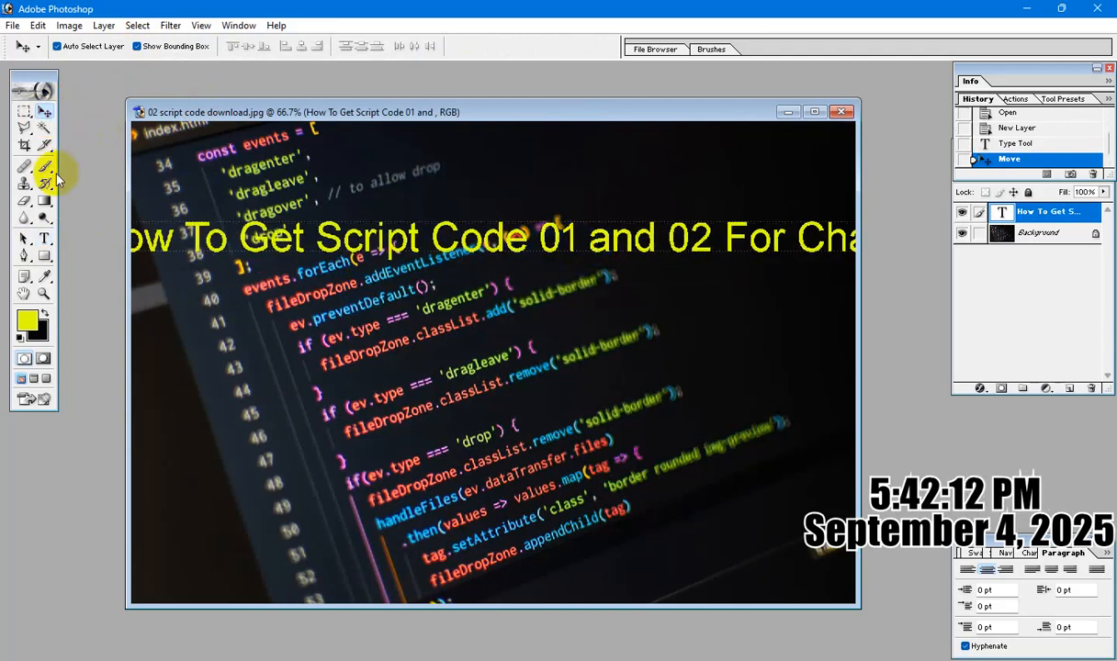
Break the title into two lines before the word "Change".
left_click(44, 239)
left_click(92, 239)
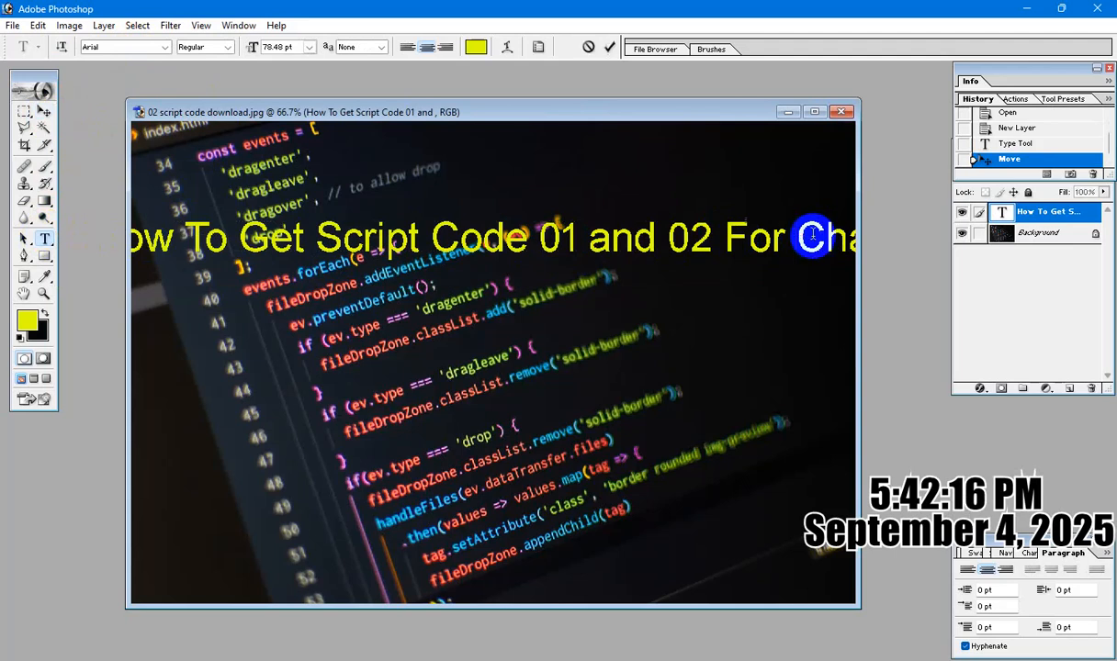
key("Return")
Tighten the leading of the whole title so its two lines sit close together.
key("ctrl+a")
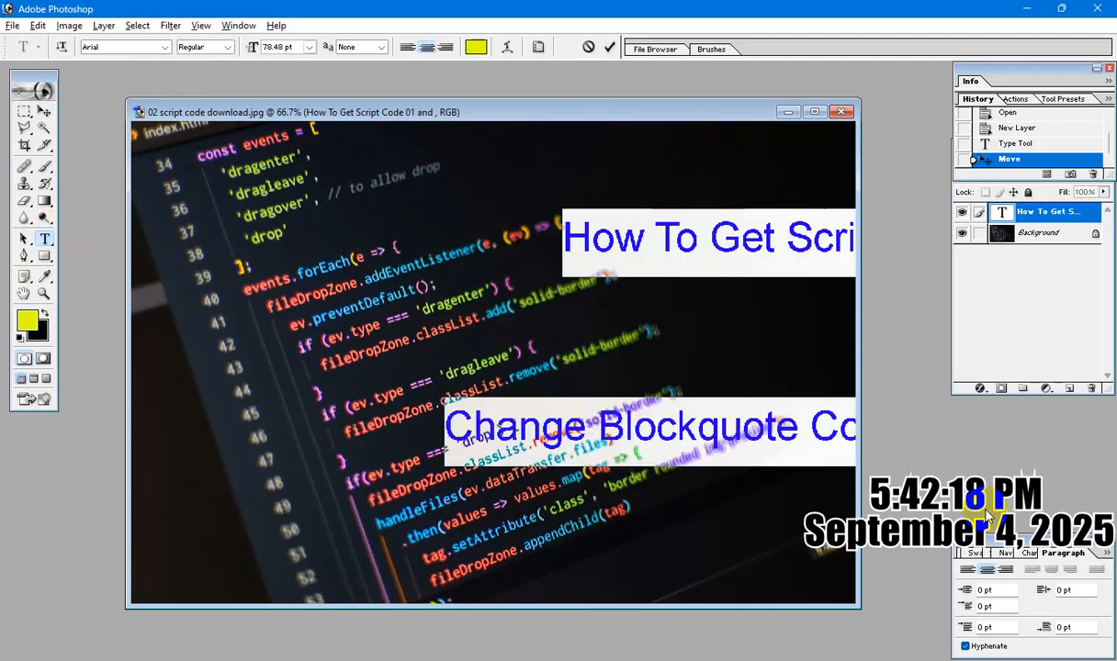
key("alt+Up")
key("alt+Up")
key("alt+Up")
key("alt+Up")
key("alt+Up")
key("alt+Up")
key("alt+Up")
key("alt+Up")
key("alt+Up")
key("alt+Up")
key("alt+Up")
key("alt+Up")
key("alt+Up")
key("alt+Up")
key("alt+Up")
key("alt+Up")
key("alt+Up")
key("alt+Up")
key("alt+Up")
key("alt+Up")
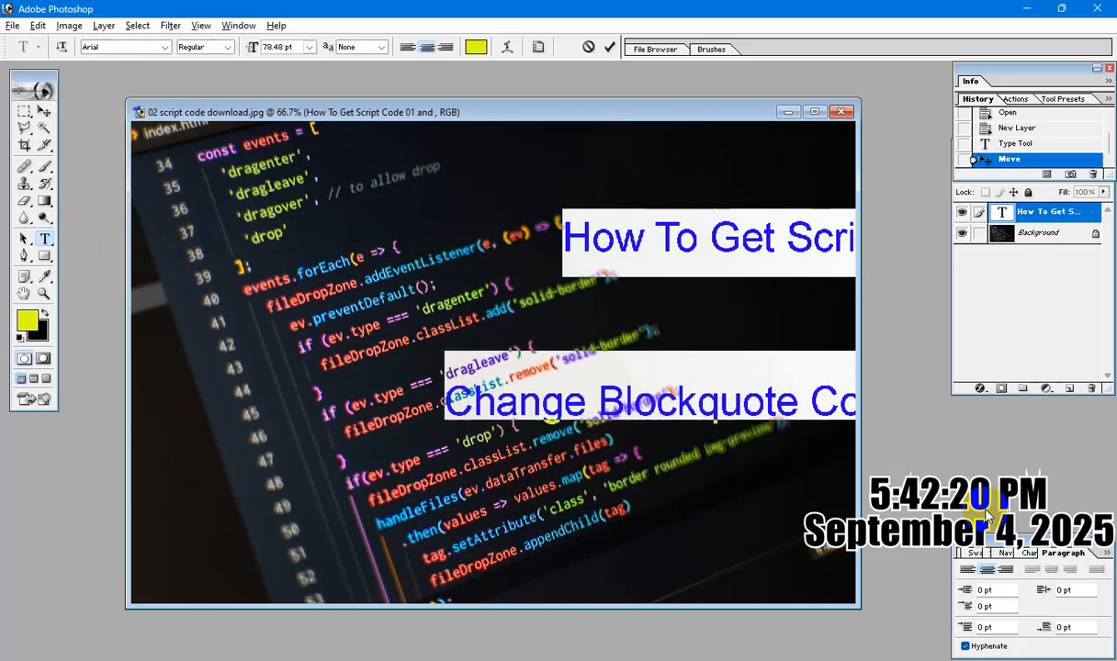
key("alt+Up")
key("alt+Up")
key("alt+Up")
key("alt+Up")
key("alt+Up")
key("alt+Up")
key("alt+Up")
key("alt+Up")
key("alt+Up")
key("alt+Up")
key("alt+Up")
key("alt+Up")
key("alt+Up")
key("alt+Up")
key("alt+Up")
key("alt+Up")
key("alt+Up")
key("alt+Up")
key("alt+Up")
key("alt+Up")
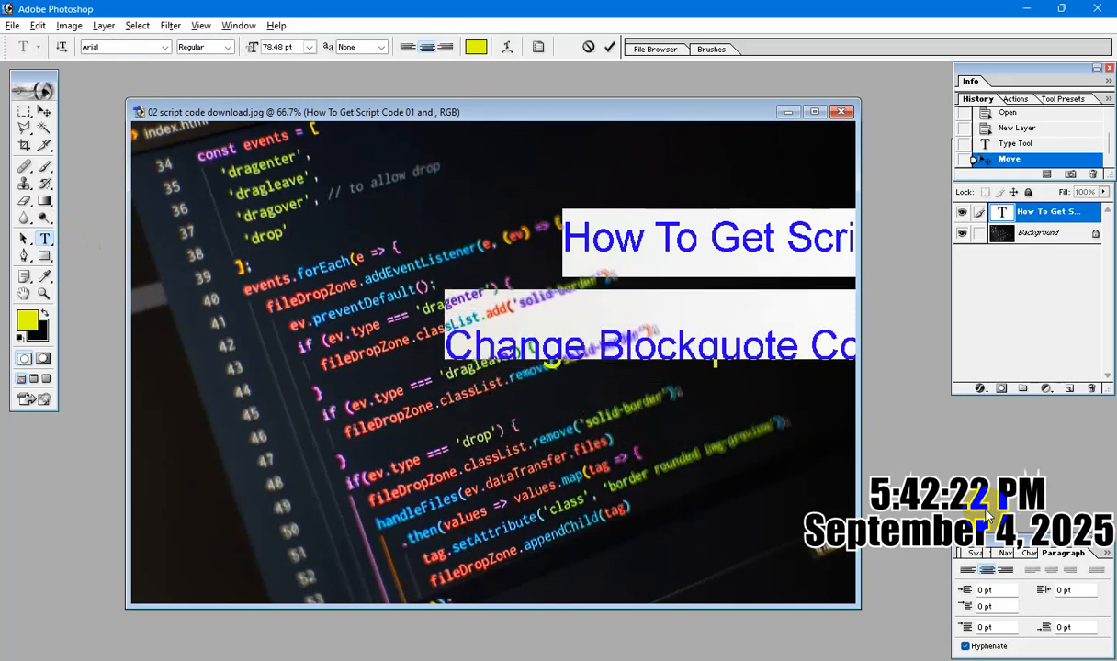
key("alt+Up")
key("alt+Up")
key("alt+Up")
key("alt+Up")
key("alt+Up")
key("alt+Up")
key("alt+Up")
key("alt+Up")
key("alt+Up")
key("alt+Up")
key("alt+Up")
key("alt+Up")
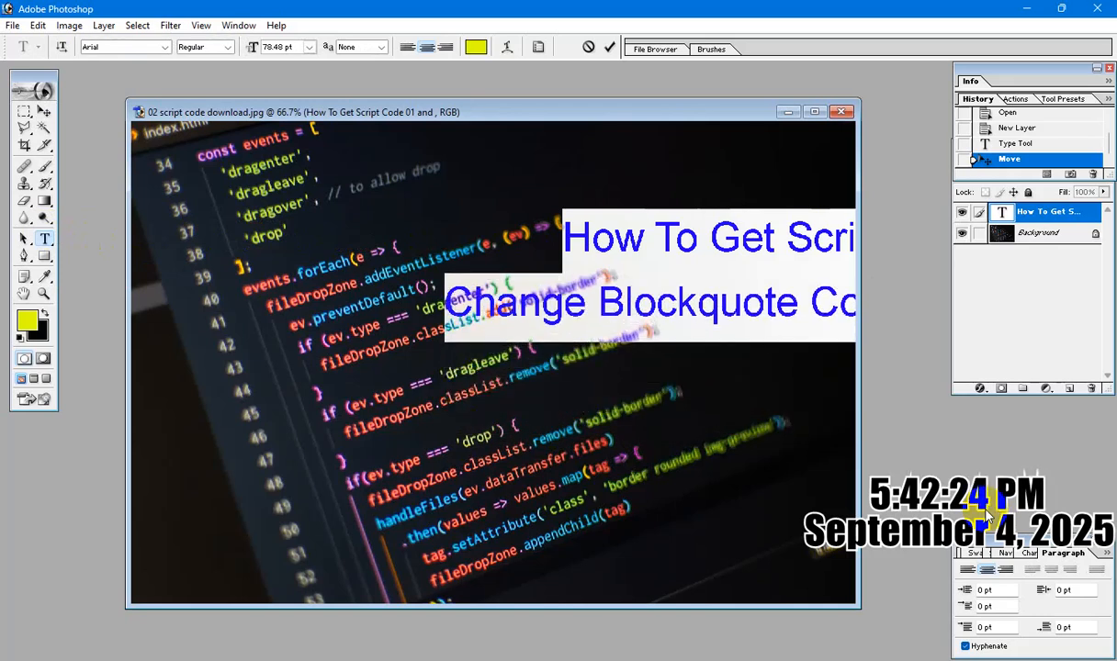
Scale the two-line title to 73.9% width and place it across the upper part of the image.
left_click(46, 111)
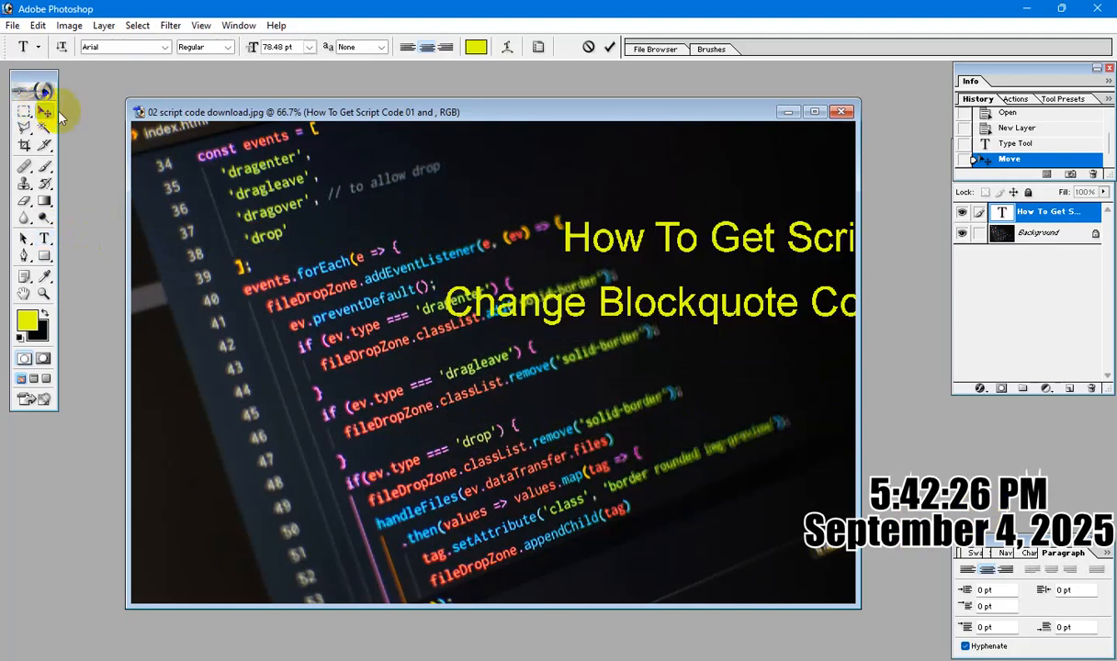
left_click_drag(690, 249, 409, 250)
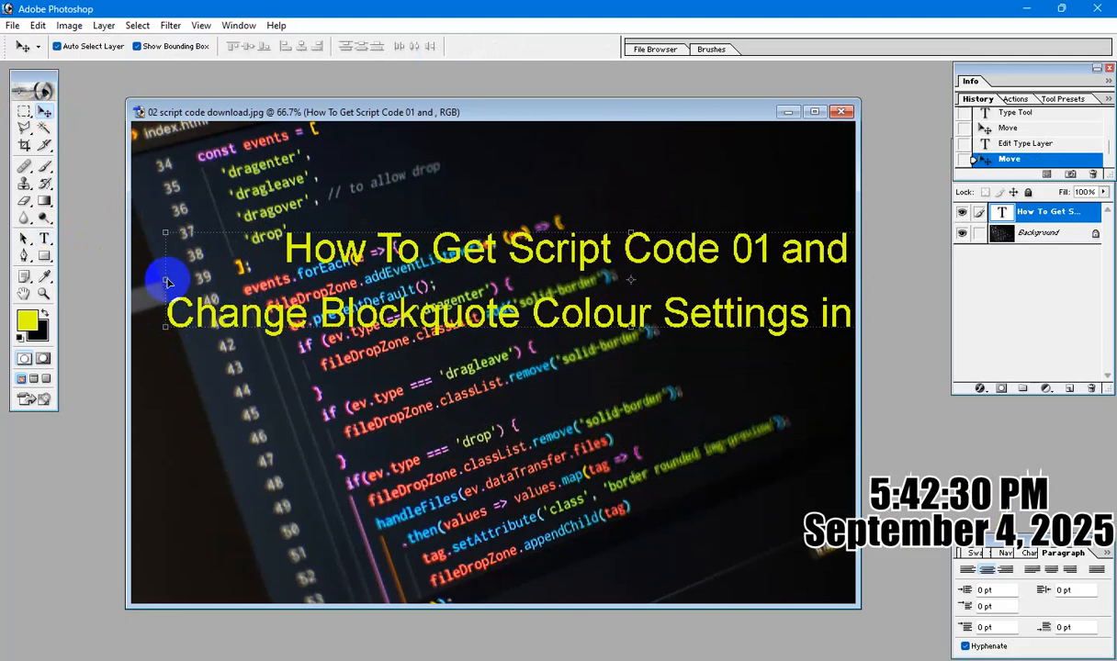
left_click_drag(166, 281, 573, 276)
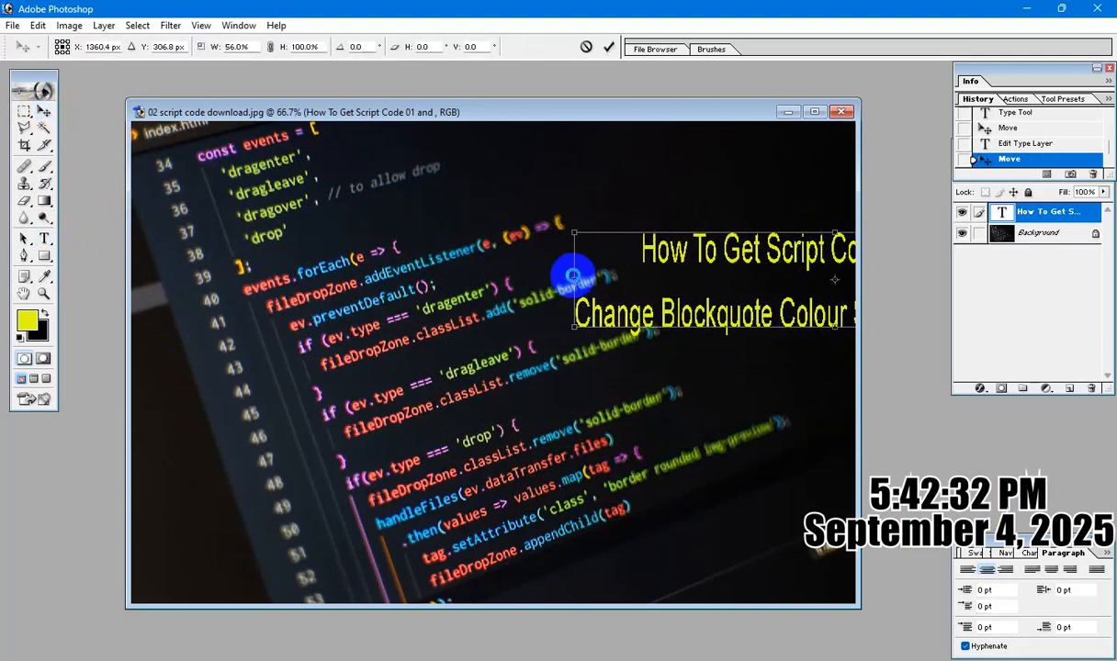
left_click_drag(668, 248, 311, 210)
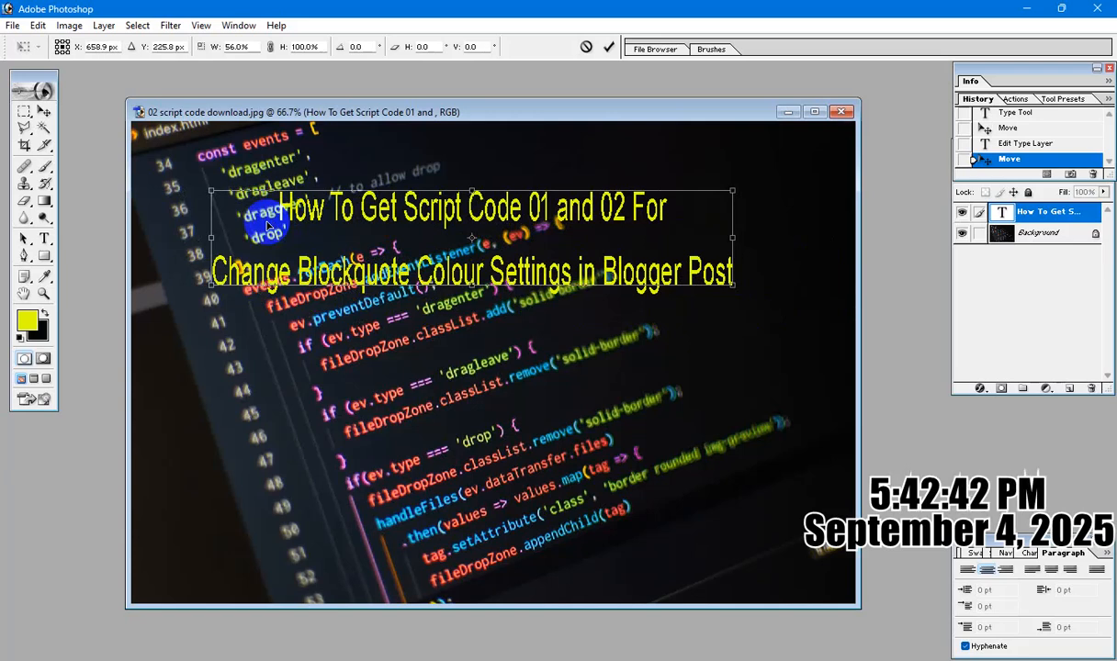
left_click_drag(332, 195, 266, 151)
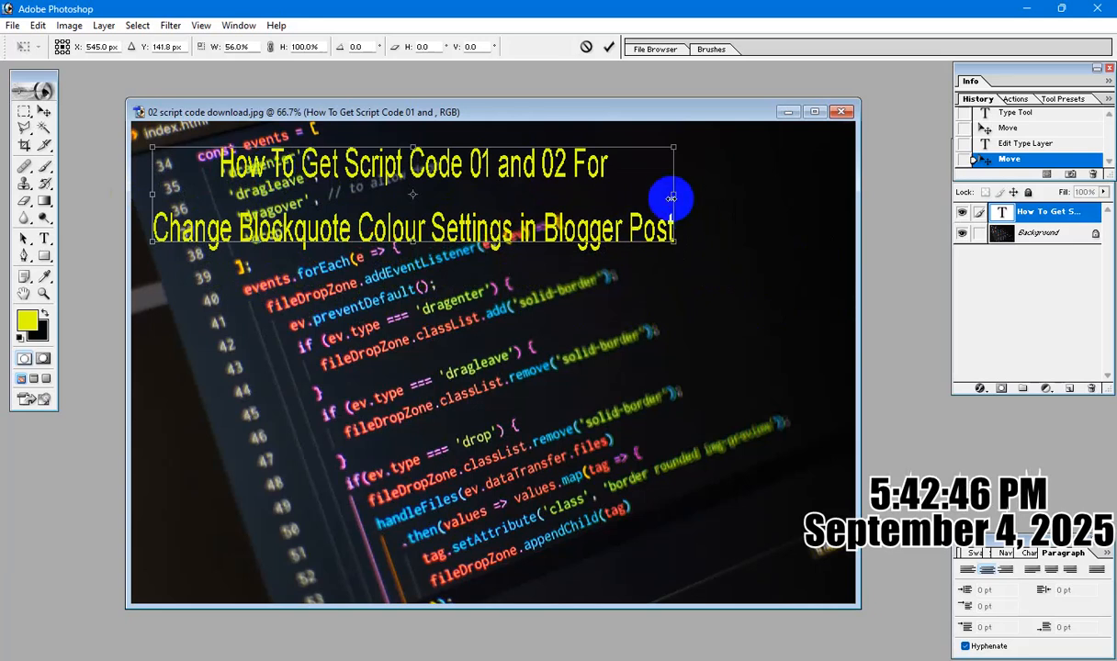
left_click_drag(672, 197, 837, 217)
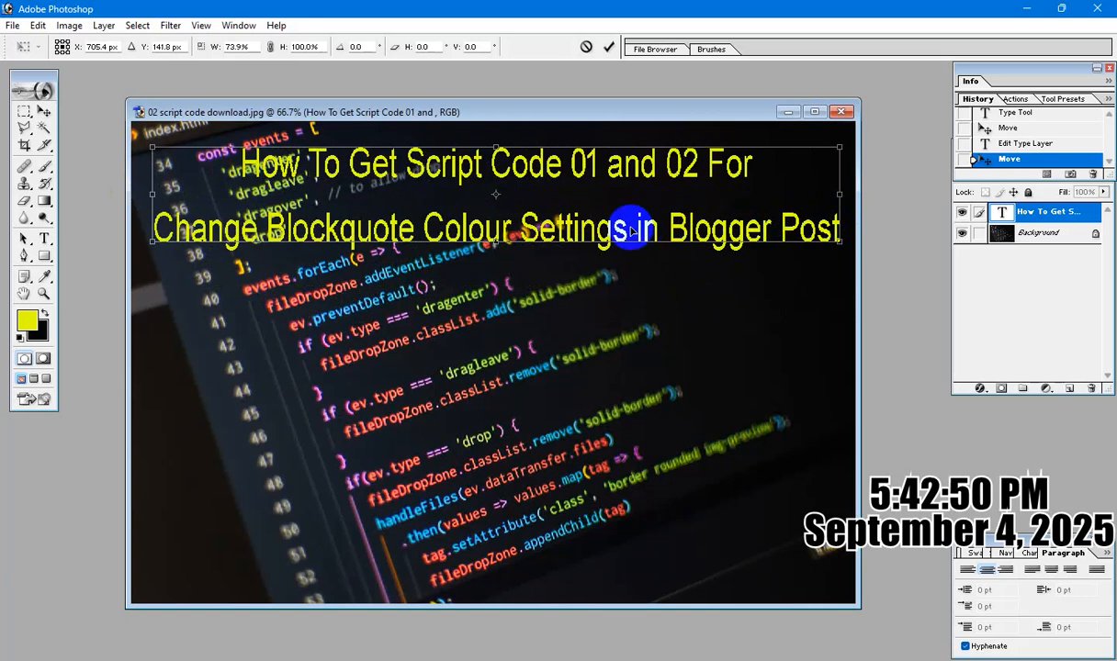
key("Return")
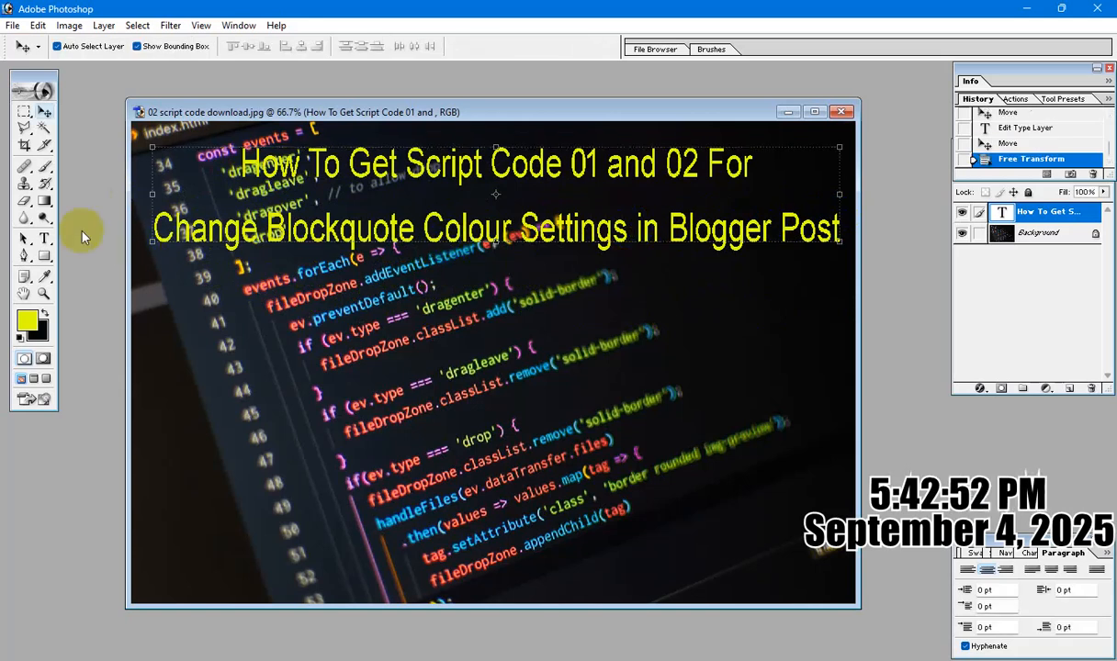
Break the title's second line before "Colour" so the text runs over three lines.
left_click(45, 239)
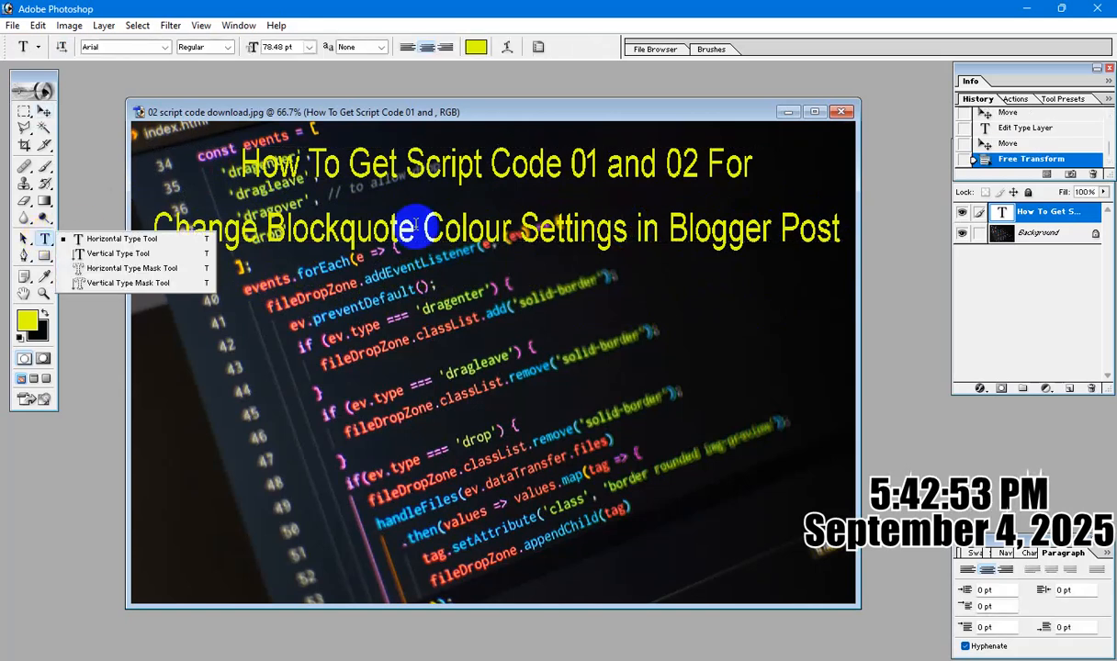
left_click(180, 241)
left_click(415, 221)
key("ctrl+a")
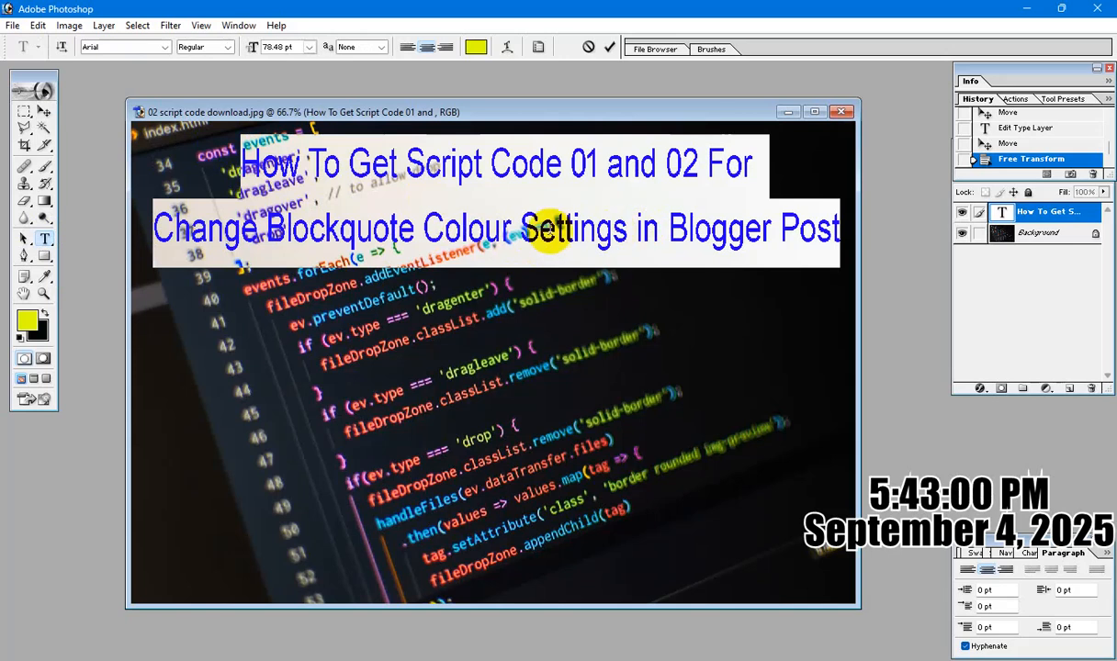
left_click(428, 228)
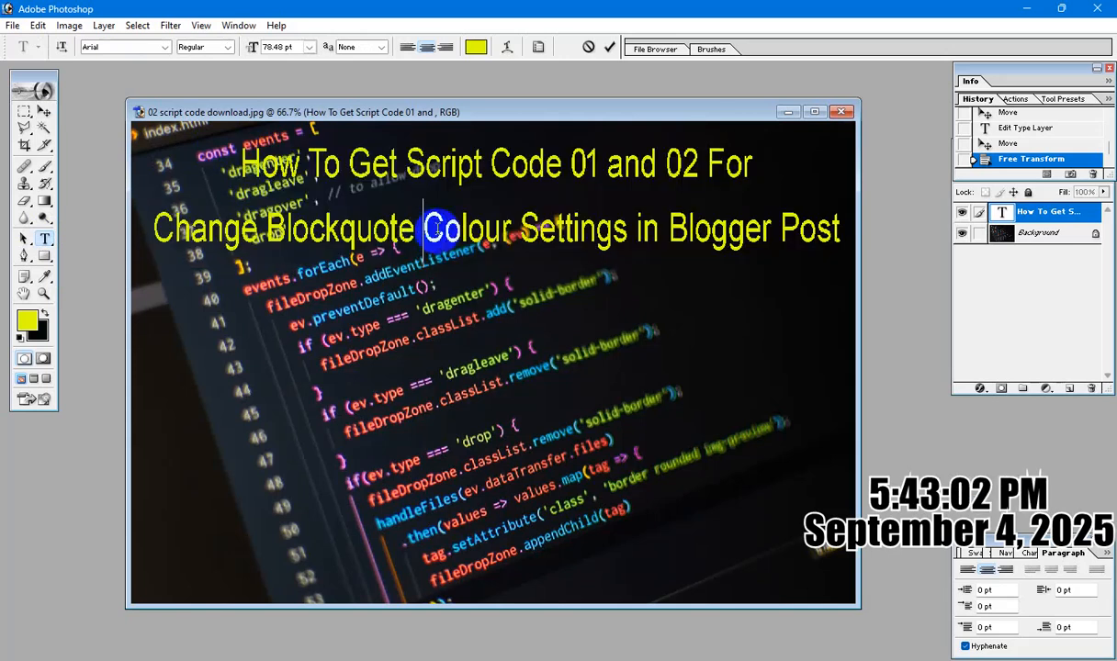
key("Return")
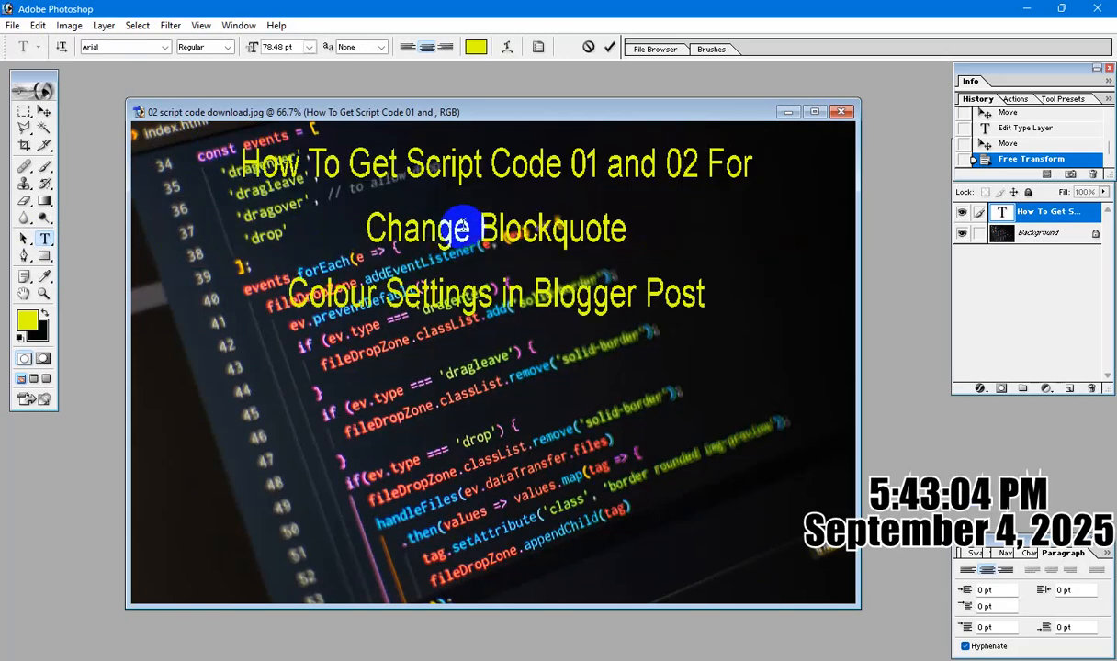
Enlarge the whole three-line title to a font size of 106.48 pt.
key("ctrl+a")
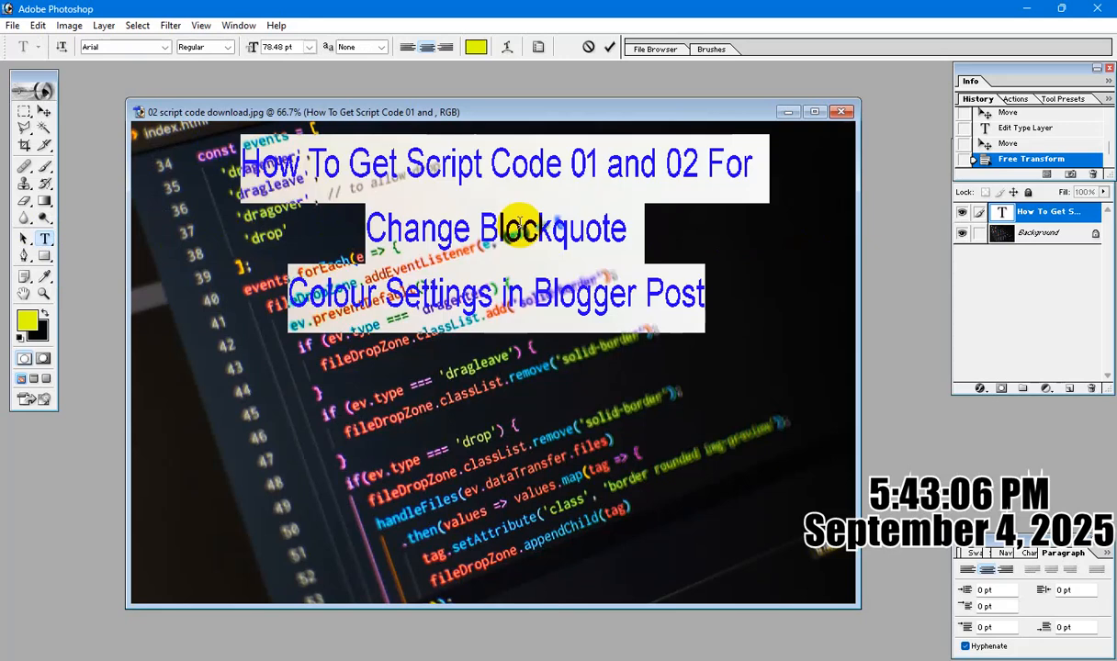
key("ctrl+shift+period")
key("ctrl+shift+period")
key("ctrl+shift+period")
key("ctrl+shift+period")
key("ctrl+shift+period")
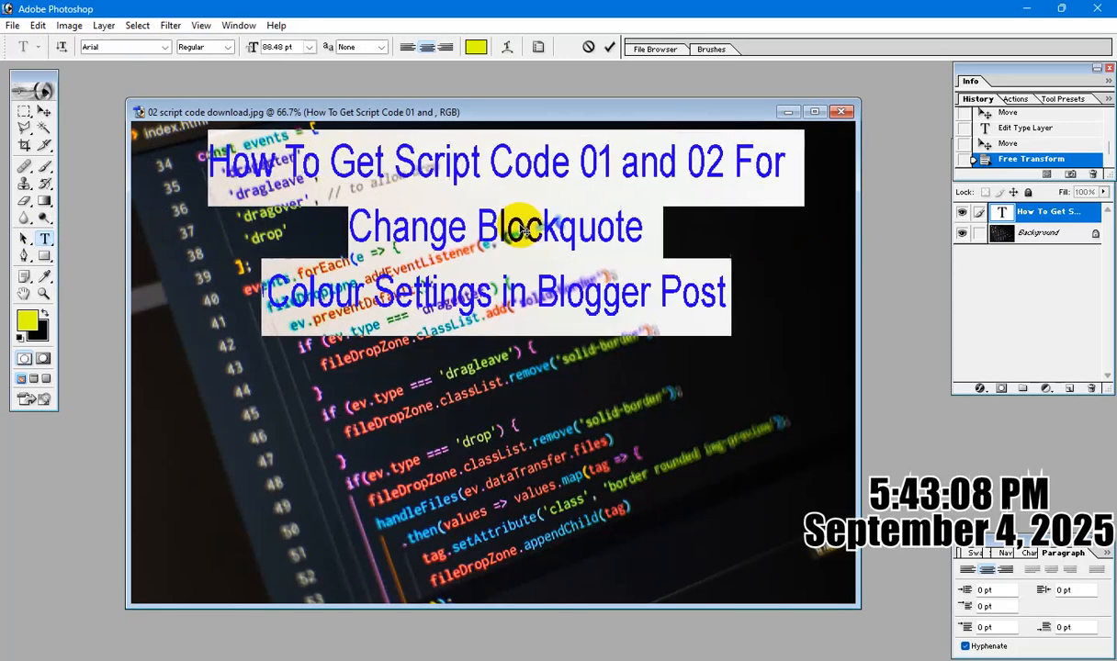
key("ctrl+shift+period")
key("ctrl+shift+period")
key("ctrl+shift+period")
key("ctrl+shift+period")
key("ctrl+shift+period")
key("ctrl+shift+period")
key("ctrl+shift+period")
key("ctrl+shift+period")
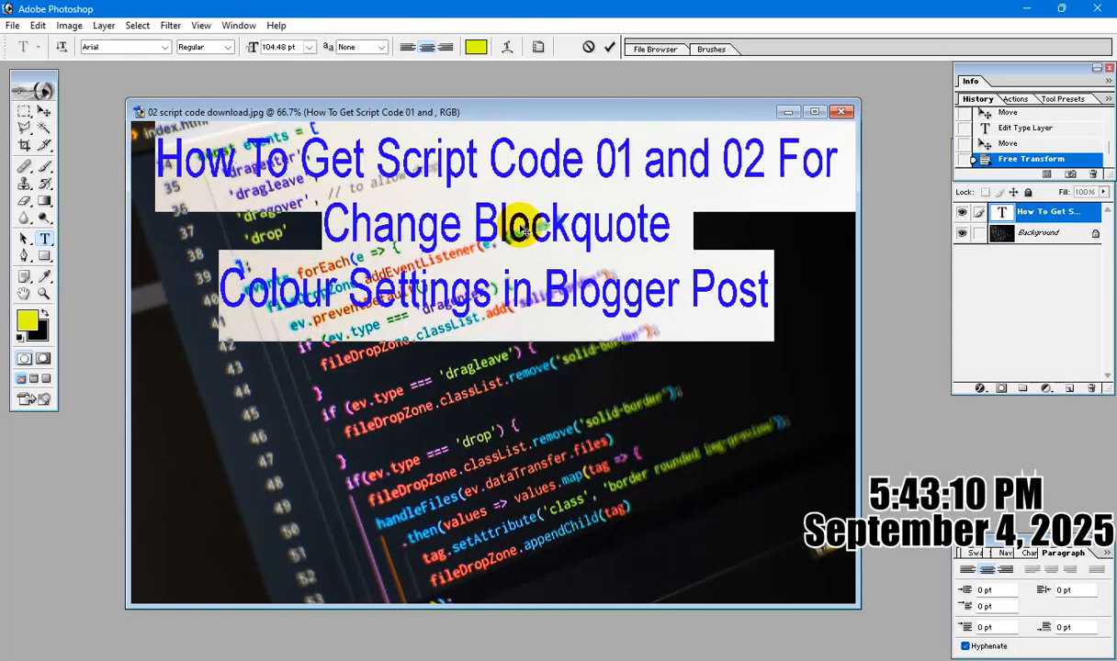
key("ctrl+shift+period")
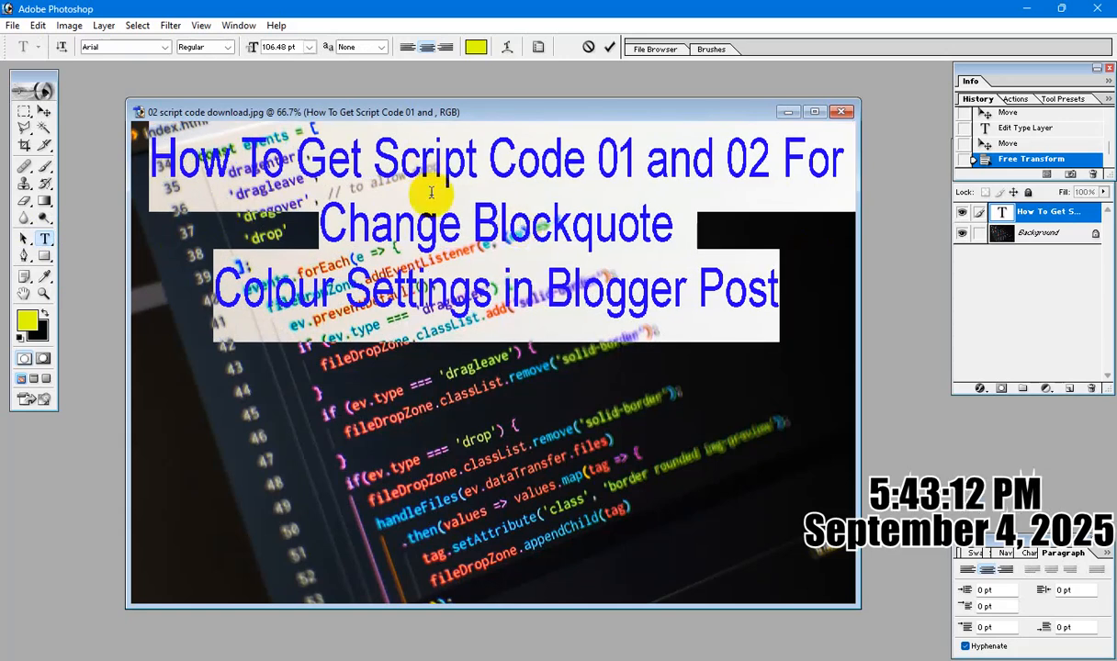
Change the font of the whole three-line title to Bebas Neue.
left_click(412, 188)
key("ctrl+a")
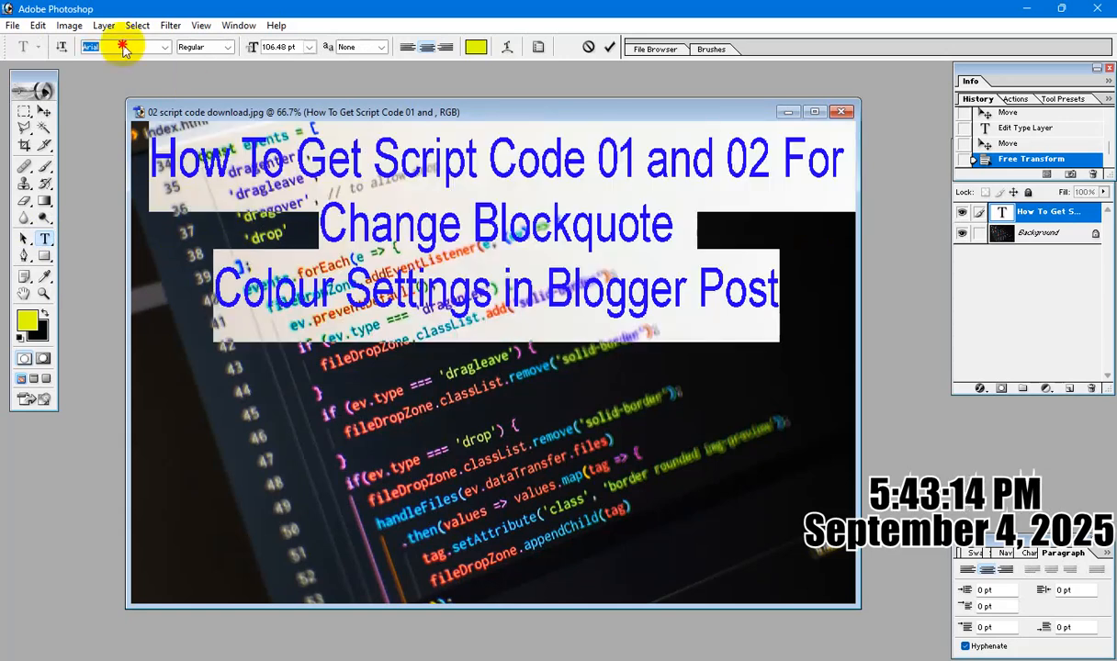
key("Down")
key("Down")
key("Down")
key("Down")
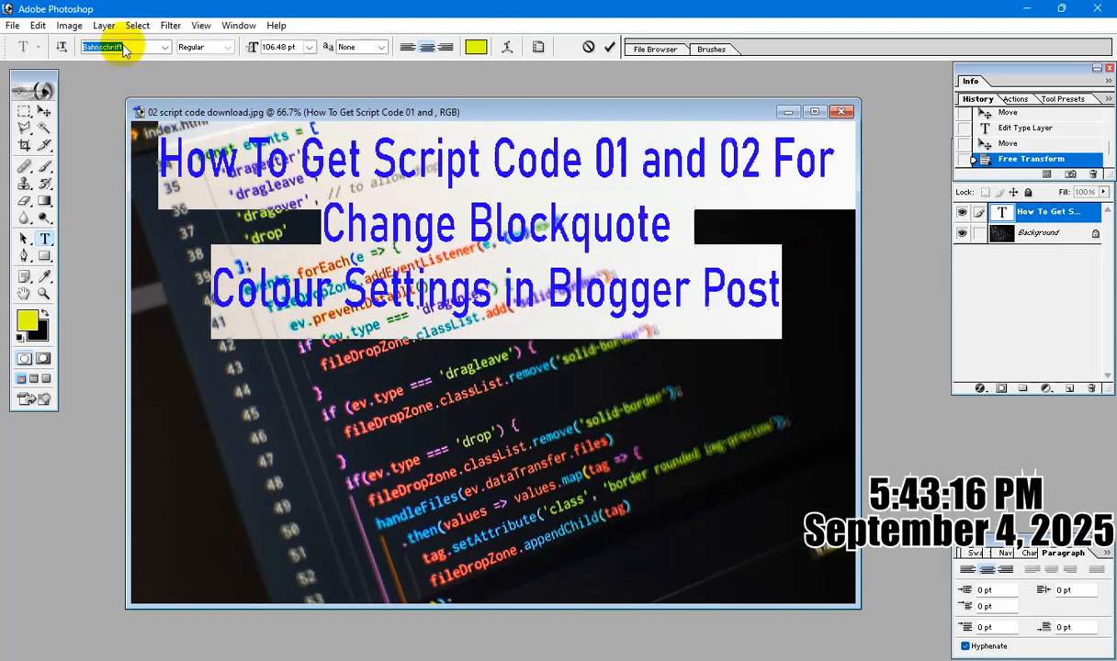
key("Down")
key("Down")
key("Down")
key("Down")
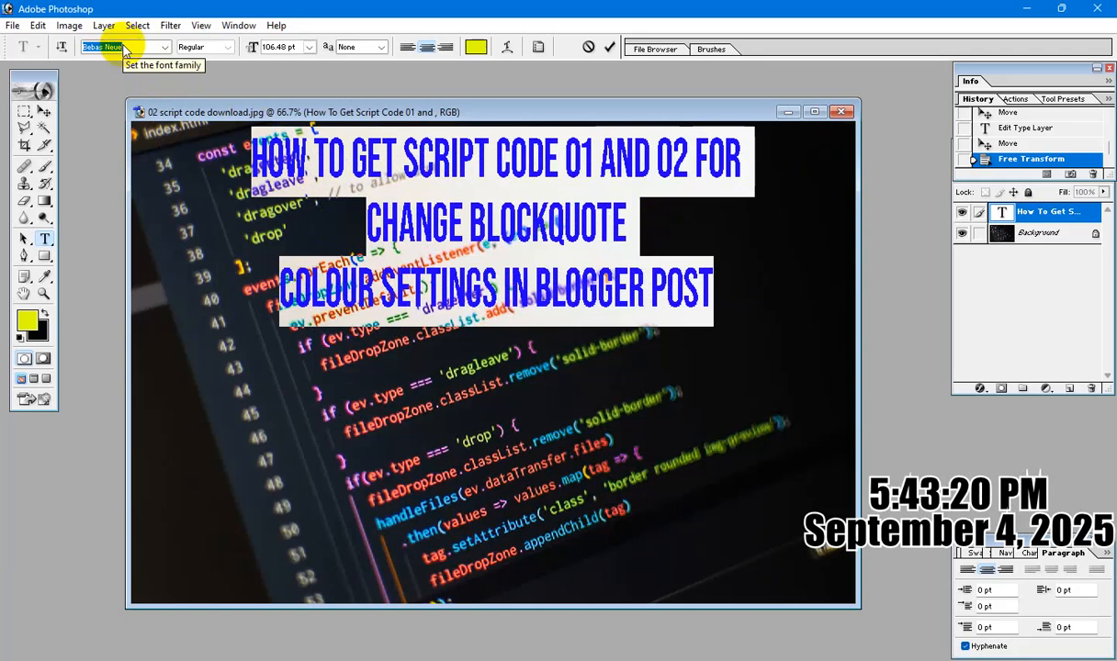
Recolour the title text to bright cyan, hex 02FCED.
left_click(475, 48)
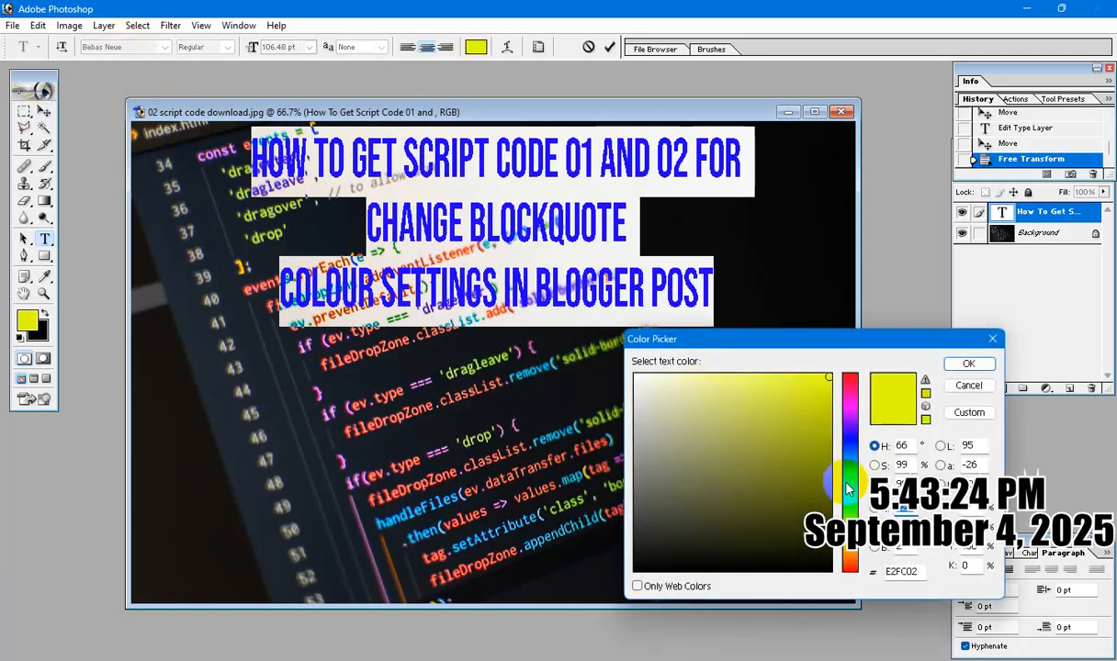
left_click_drag(847, 490, 846, 475)
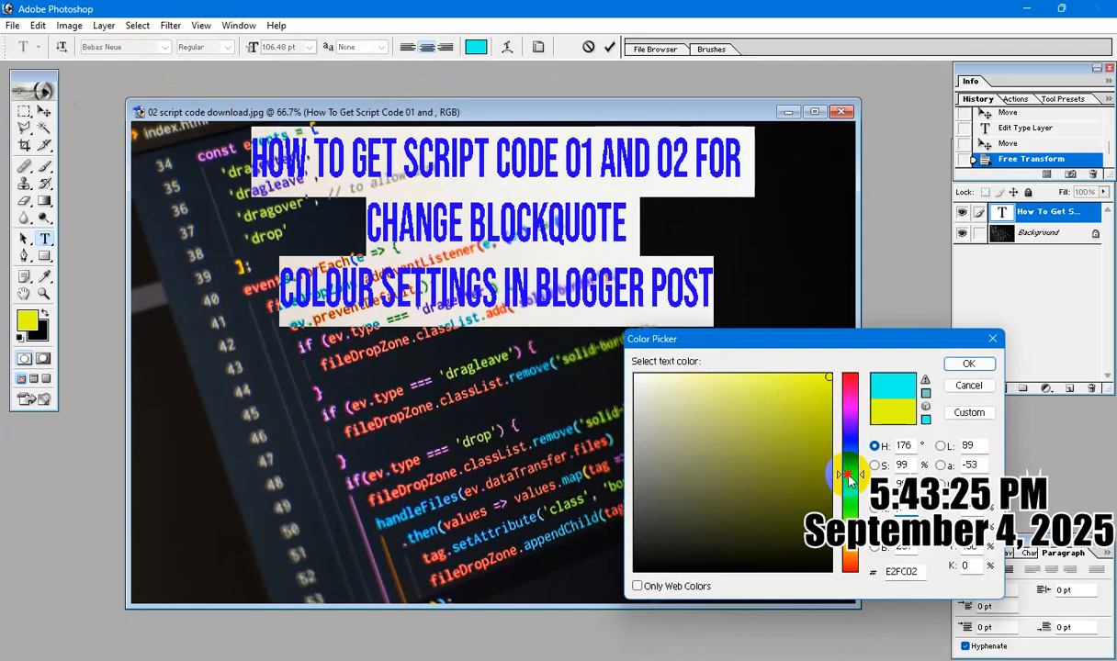
left_click(970, 365)
Shift the title toward the image's left edge and stretch it to 136.9% width and 111.5% height.
left_click(43, 110)
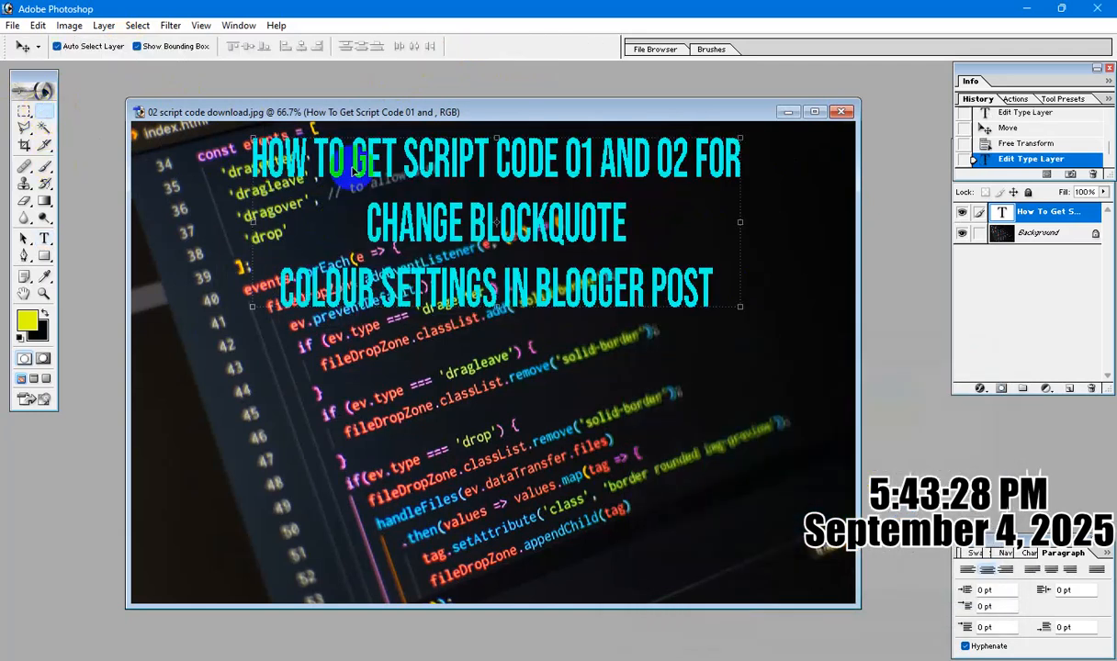
left_click_drag(354, 170, 267, 170)
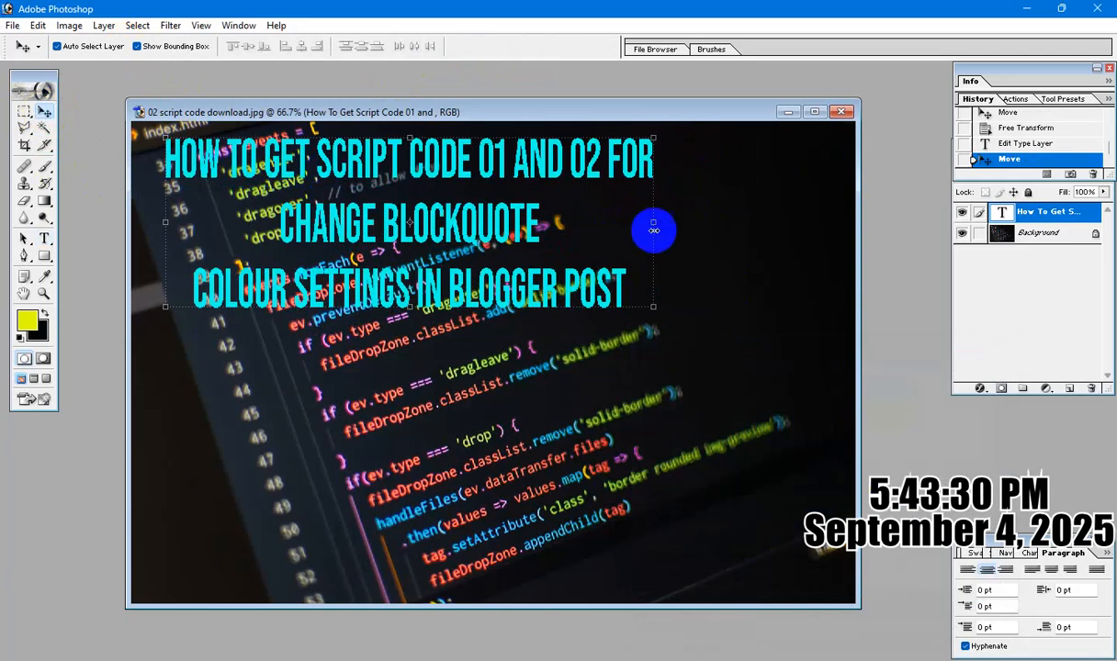
left_click_drag(654, 230, 833, 235)
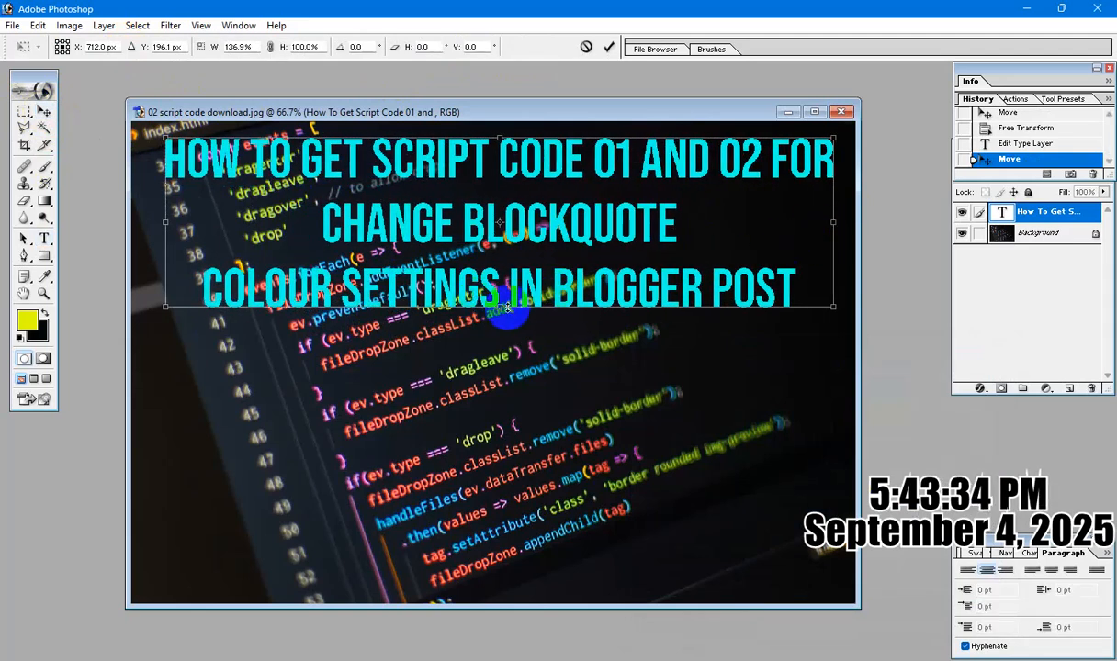
left_click_drag(508, 306, 502, 325)
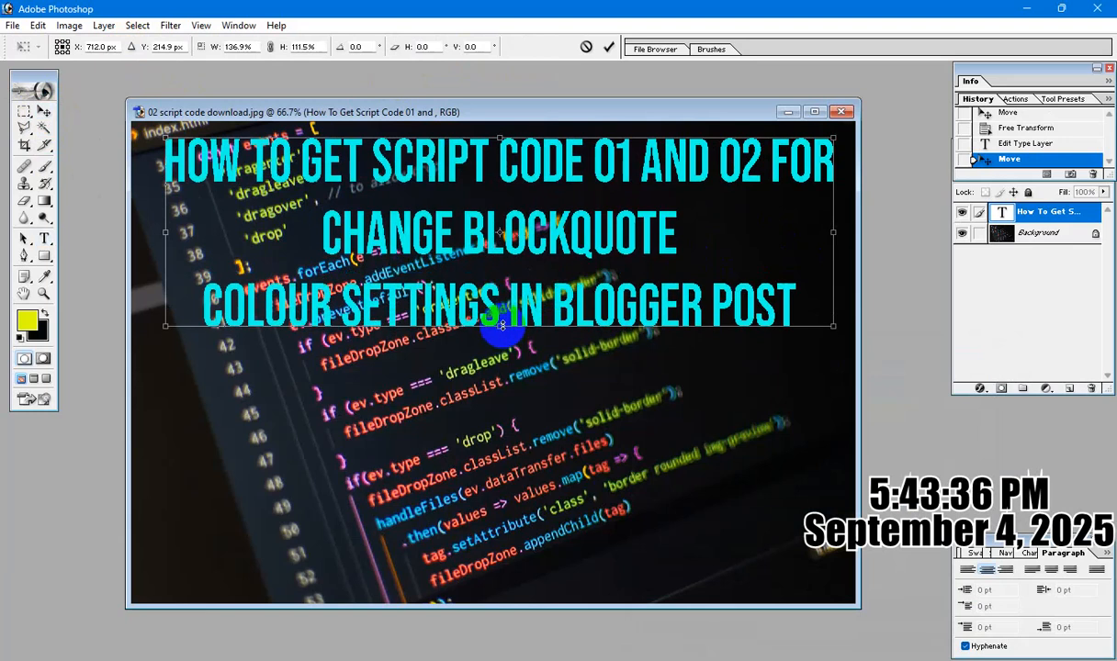
key("Return")
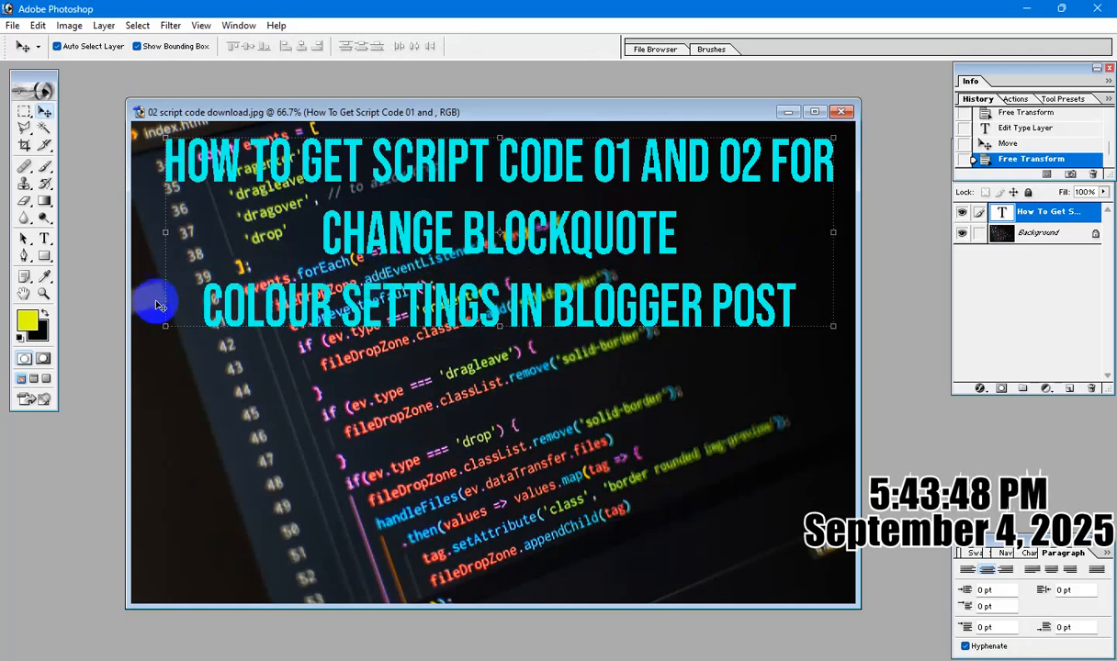
Remove "01 and" from the title's first line so it reads "How To Get Script Code 02 For".
left_click(44, 237)
left_click(92, 239)
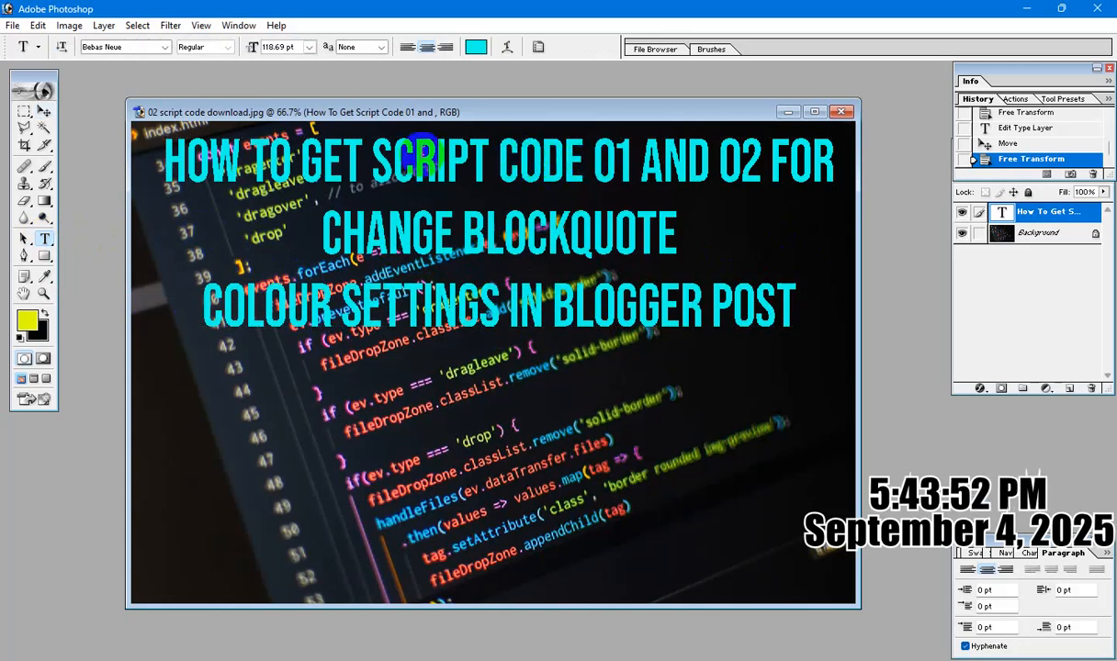
left_click(374, 164)
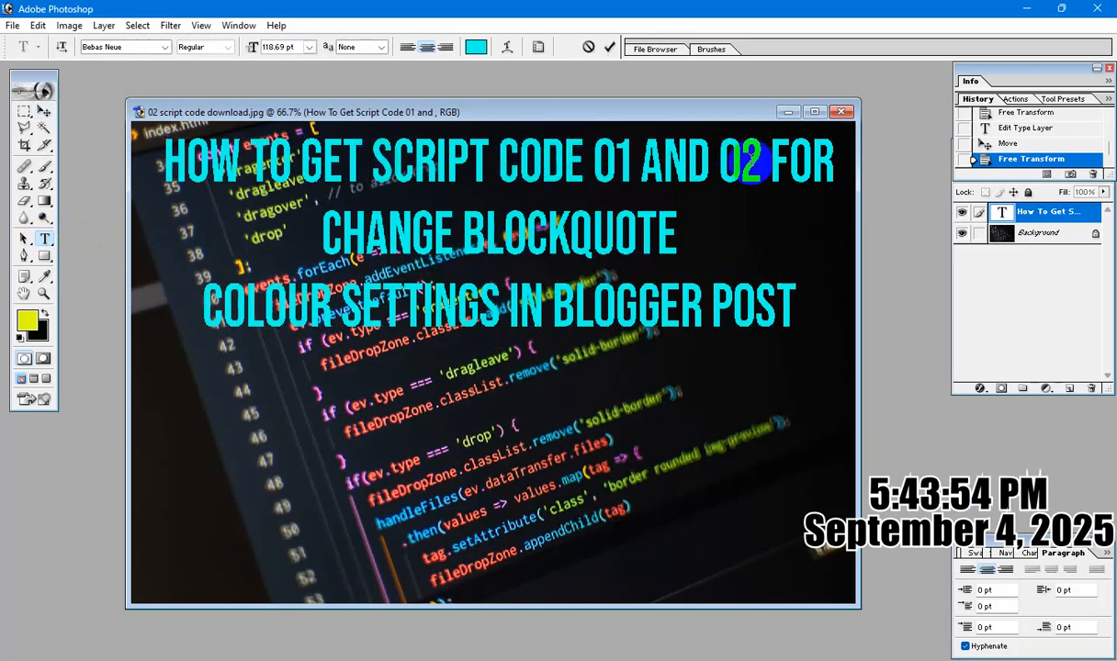
left_click(761, 160, "shift")
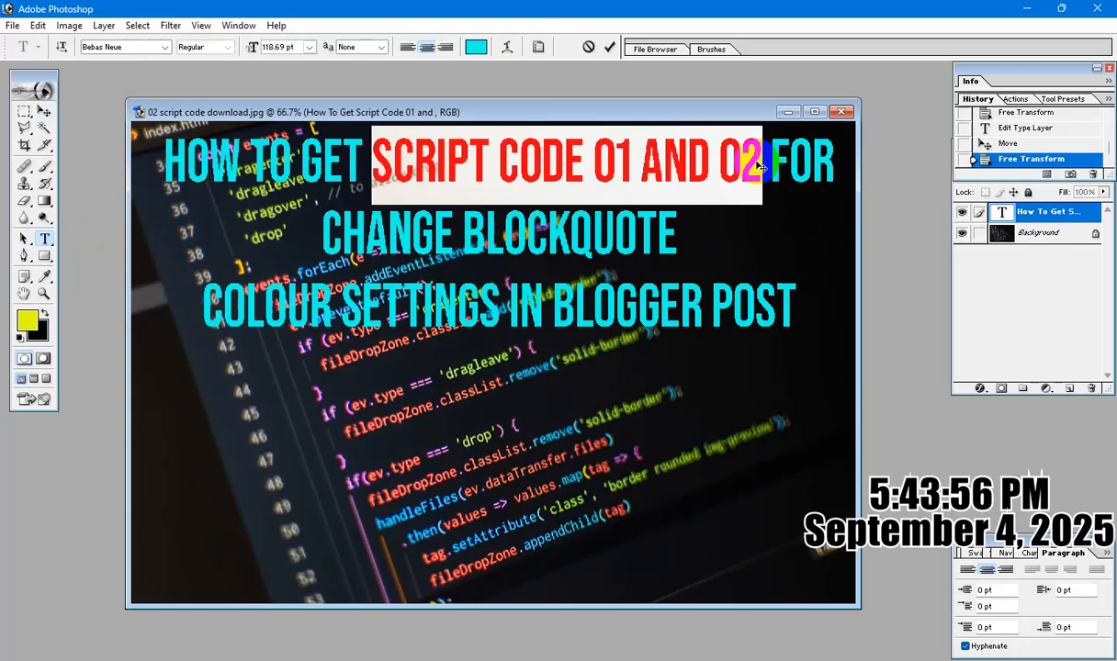
left_click(532, 161)
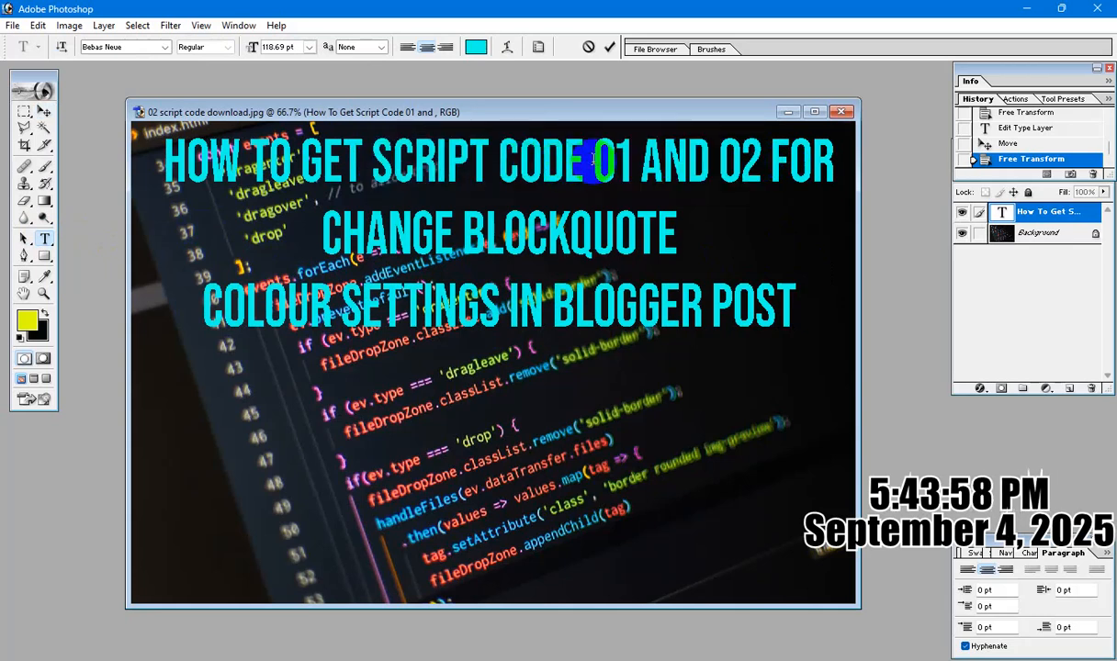
key("Delete")
key("Delete")
key("Delete")
key("Delete")
key("Delete")
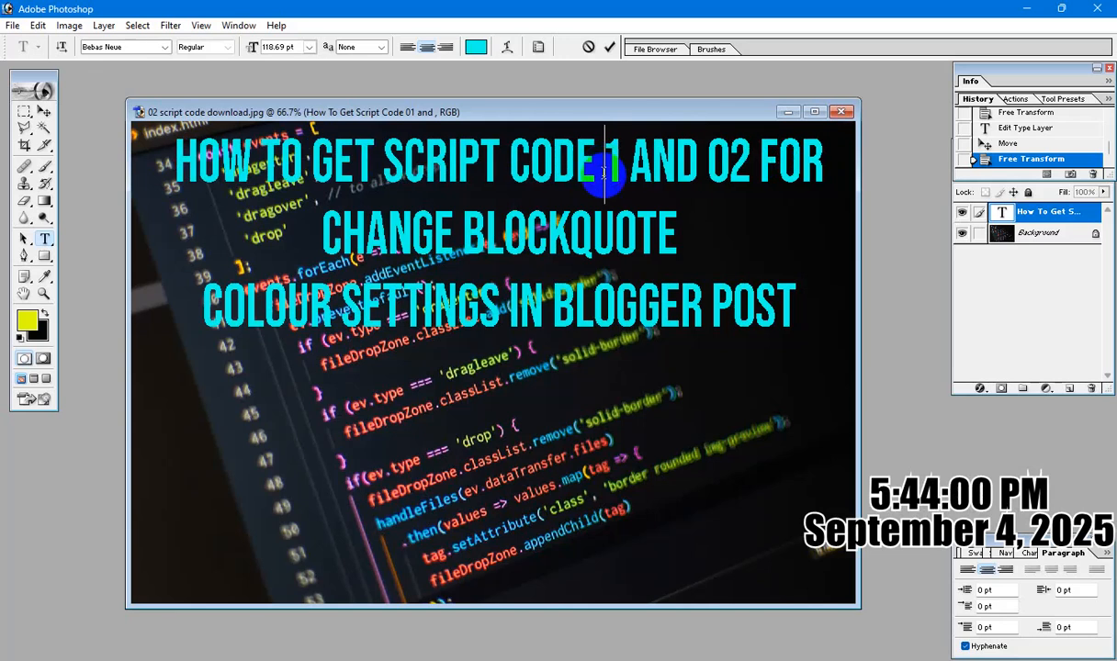
key("Delete")
key("Delete")
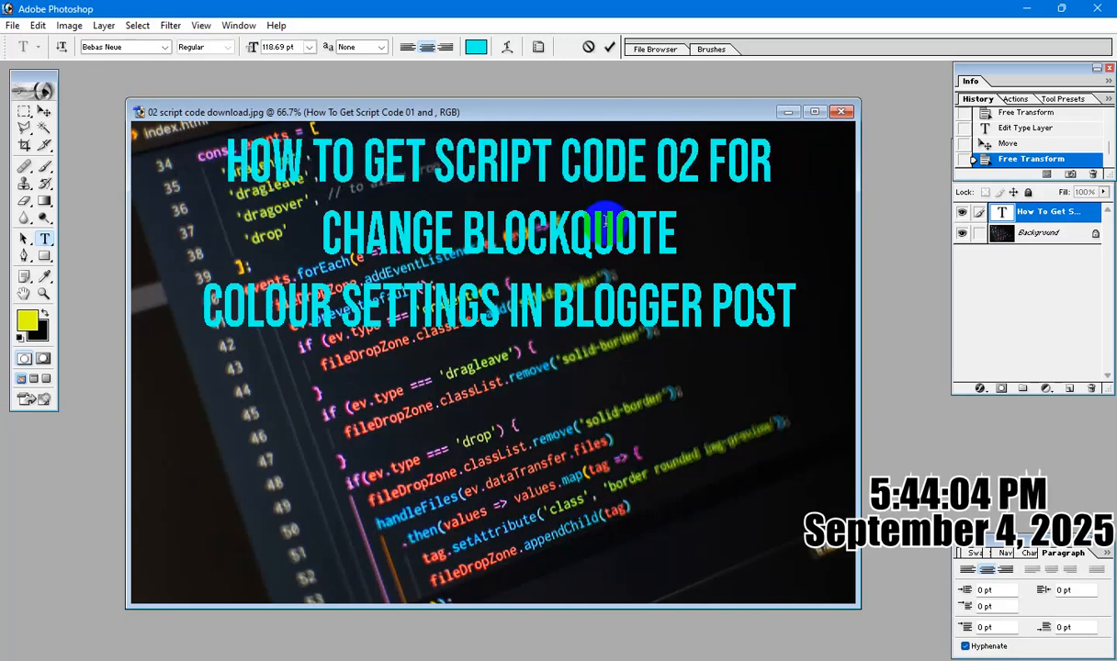
key("ctrl+Return")
key("v")
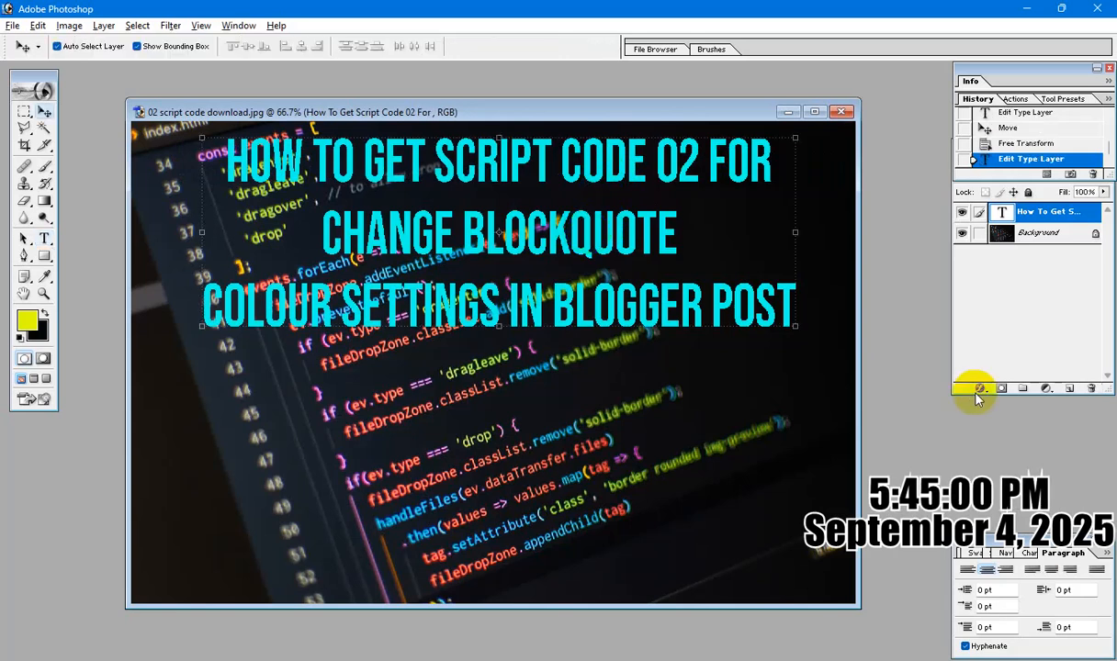
Add a smooth Inner Bevel effect to the title layer with the depth reduced to its minimum.
left_click(981, 389)
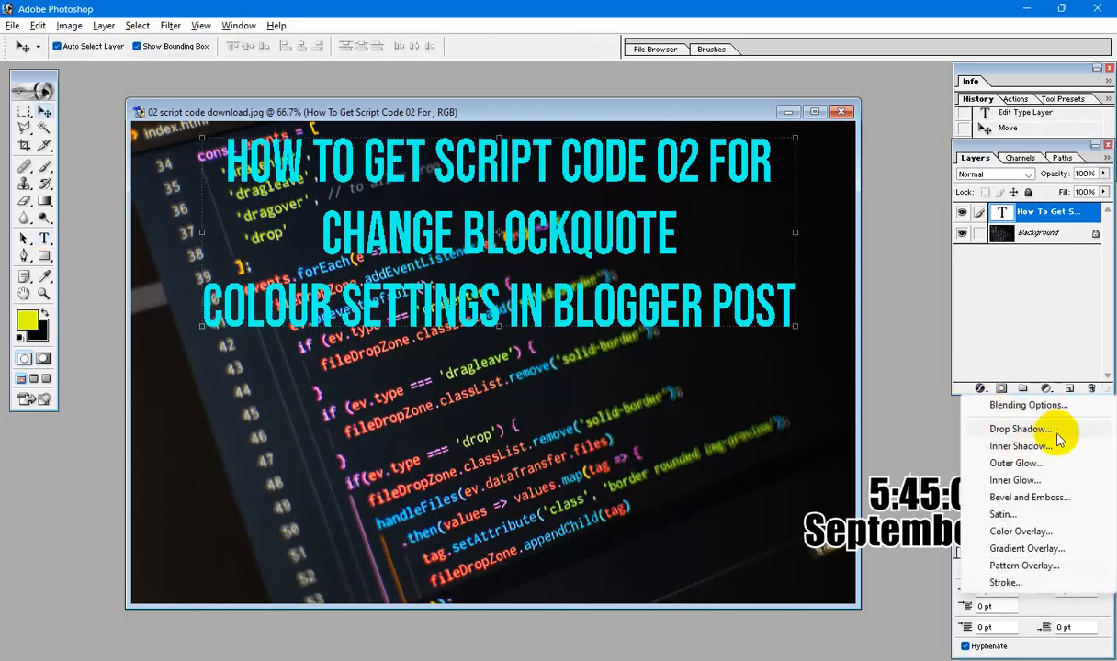
left_click(1052, 503)
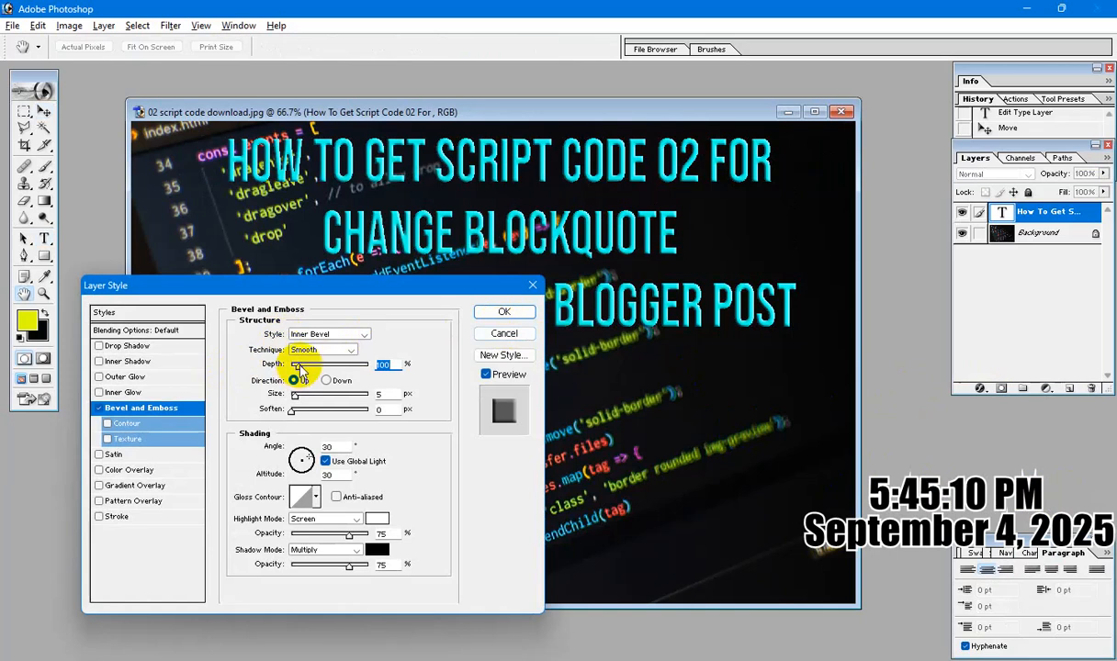
left_click_drag(299, 367, 318, 369)
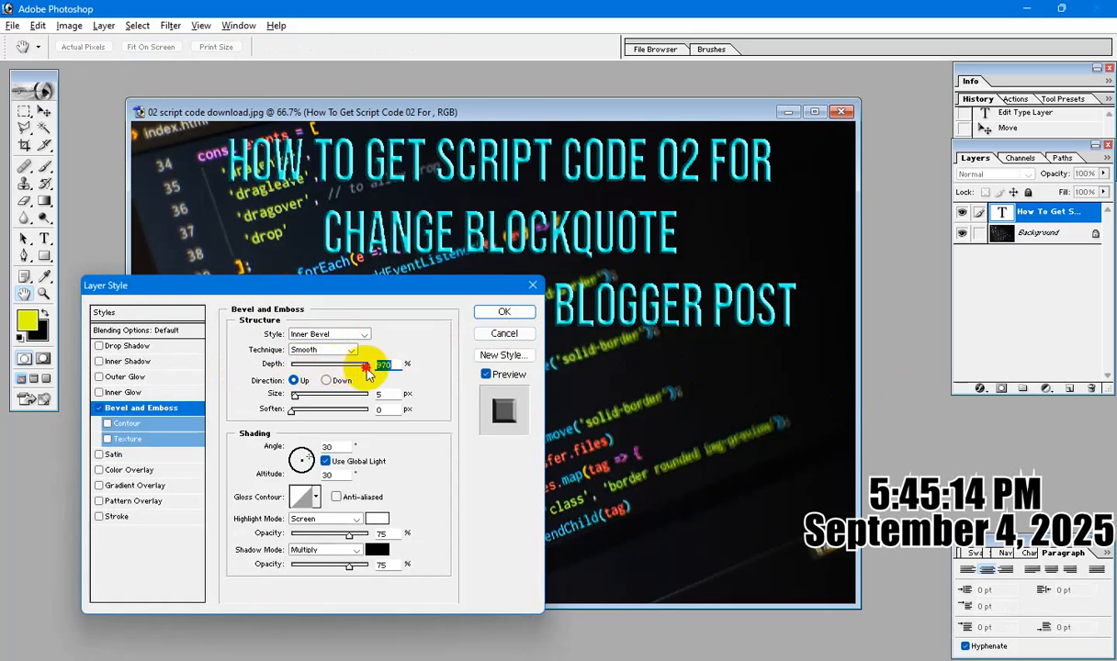
left_click_drag(300, 365, 217, 368)
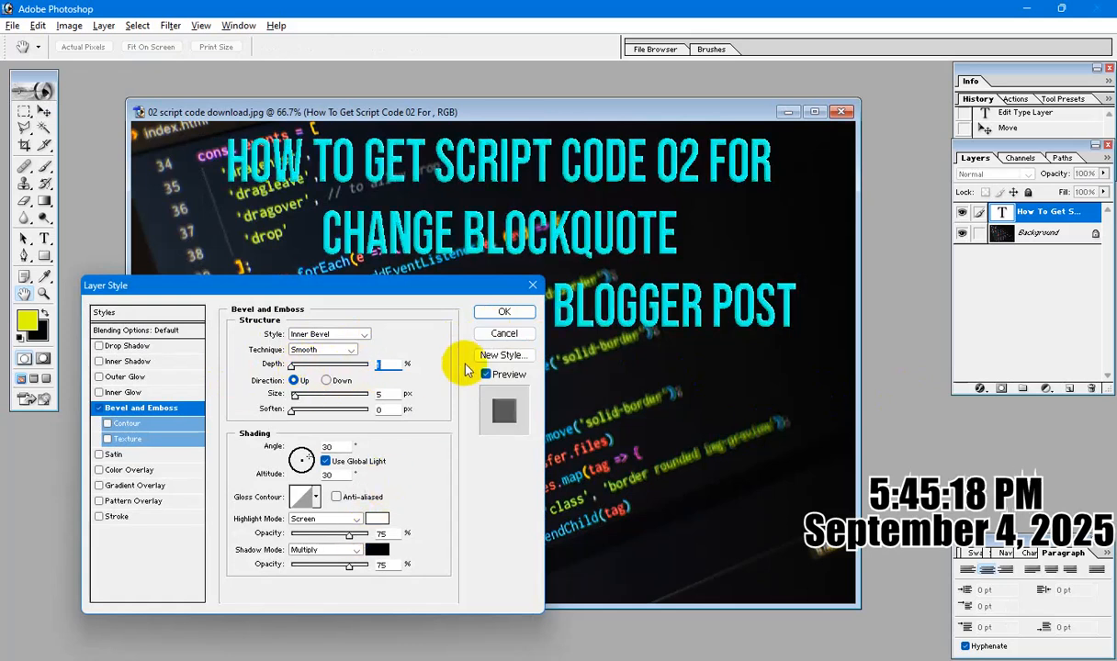
Add a red outside stroke of 24 px to the title and apply the layer style.
left_click(114, 517)
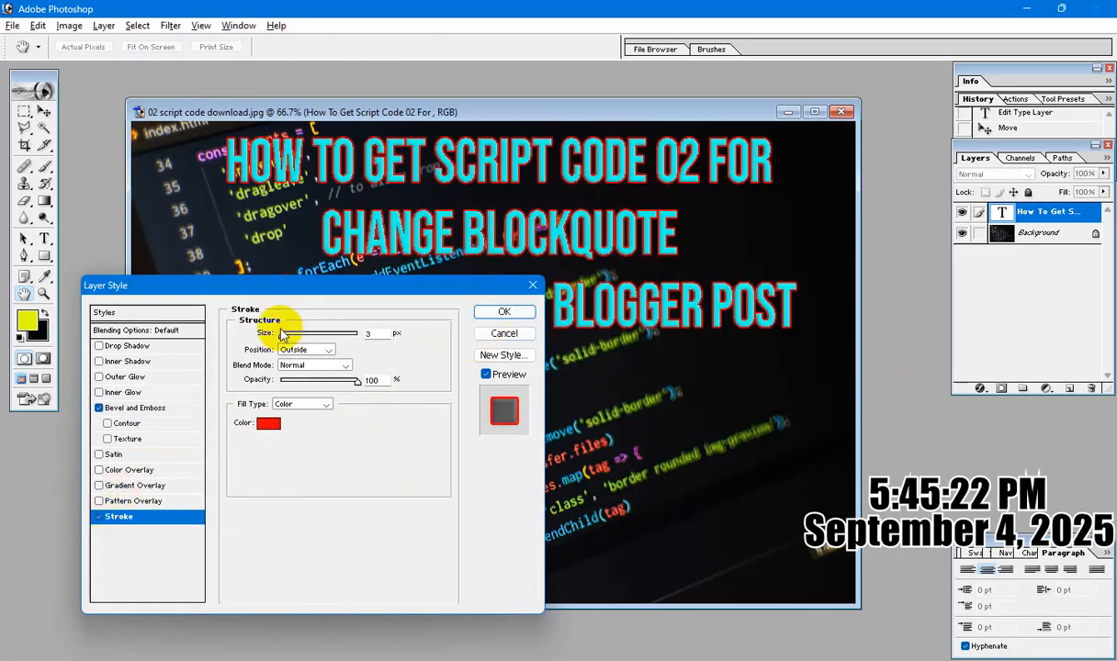
left_click_drag(282, 334, 292, 338)
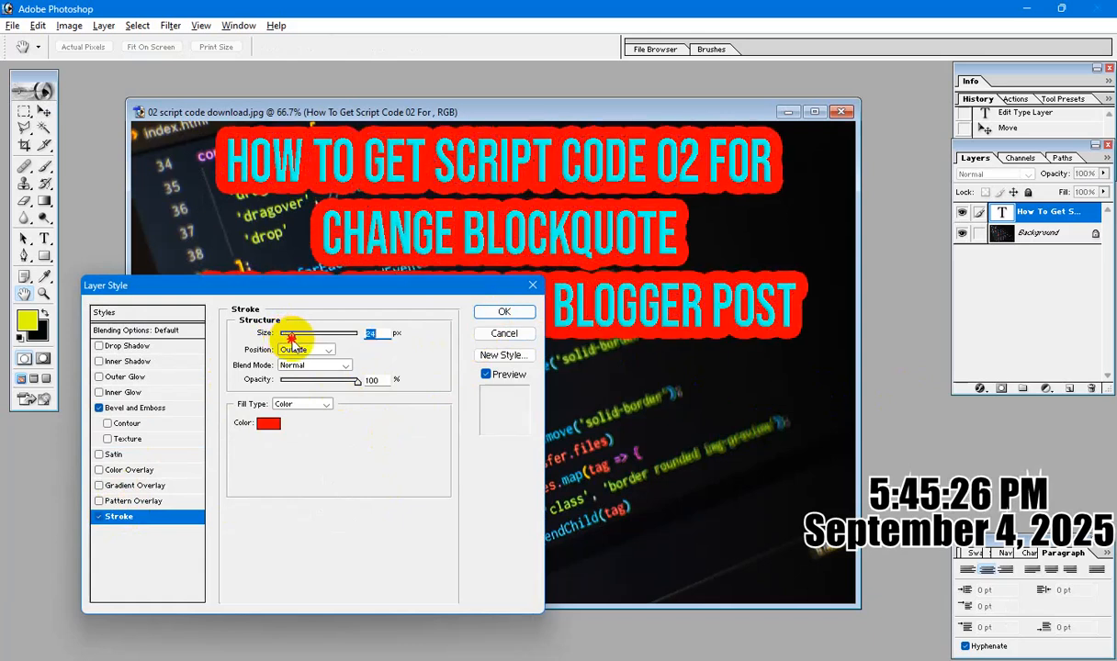
left_click(531, 314)
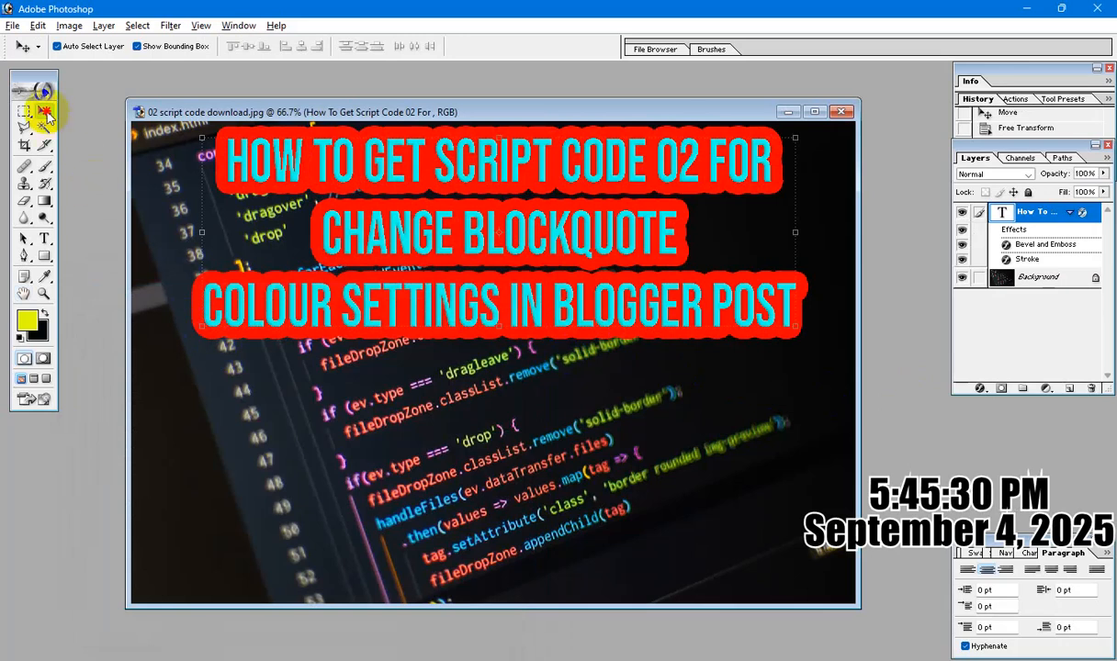
Save the layered image in Photoshop format as "scrip code master" in the Script Code Download folder.
key("ctrl+s")
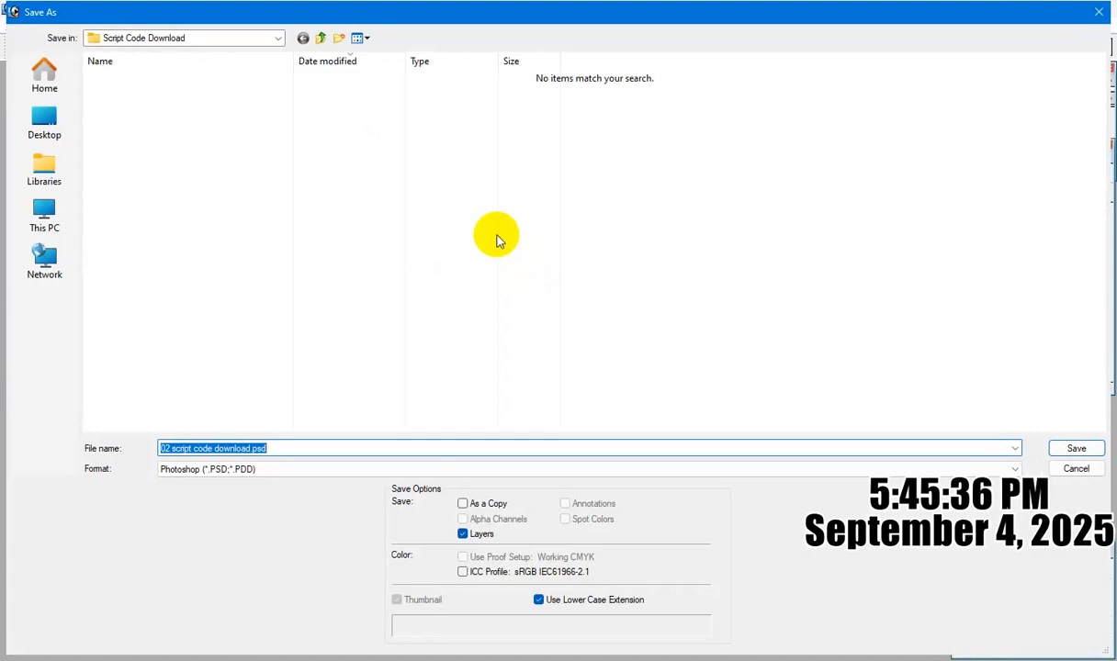
type("scr")
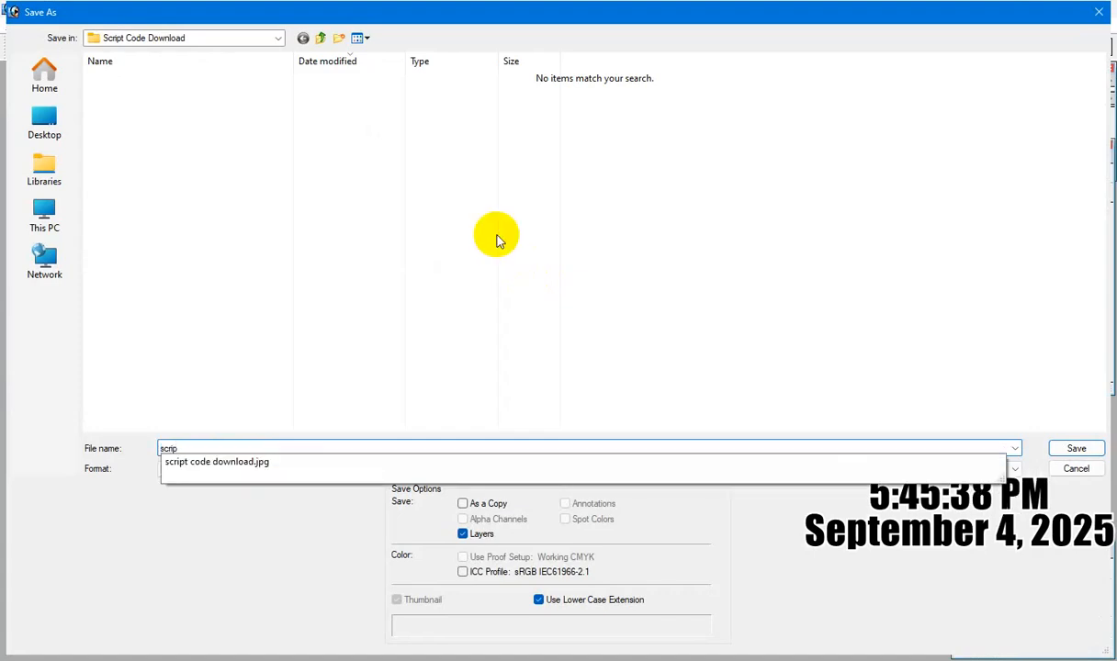
type("ip ")
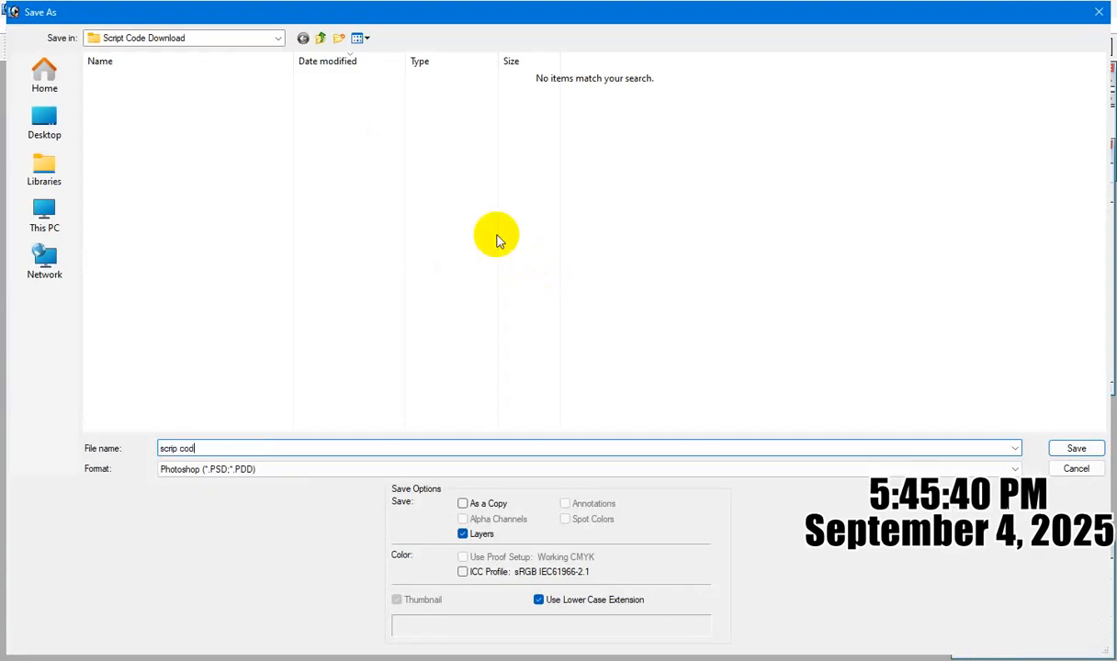
type("code master")
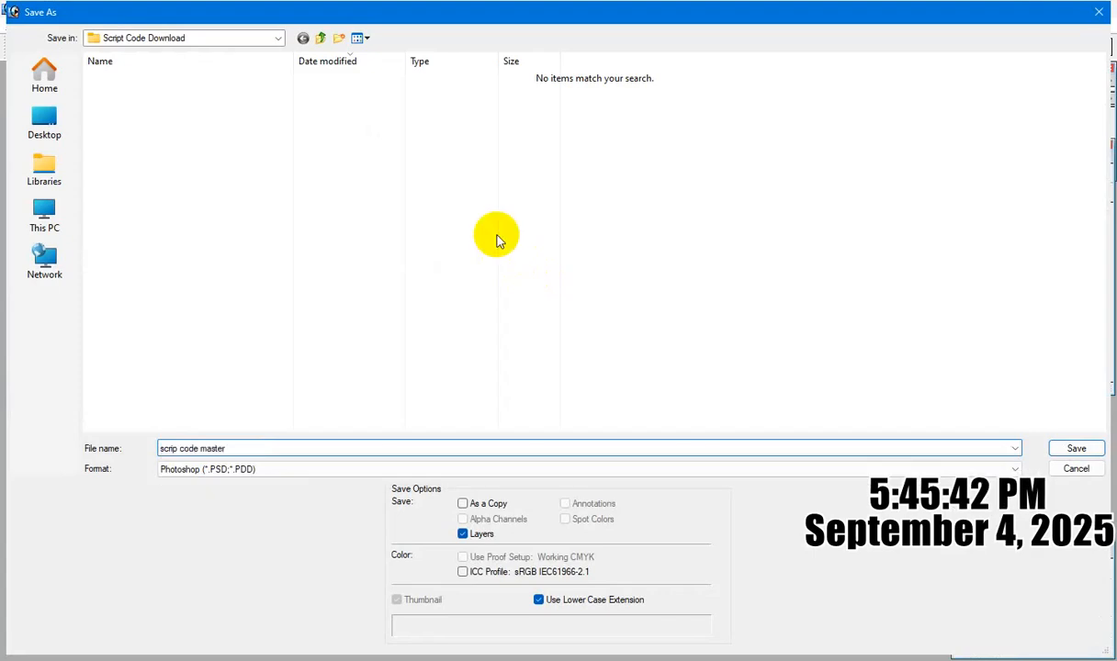
key("Return")
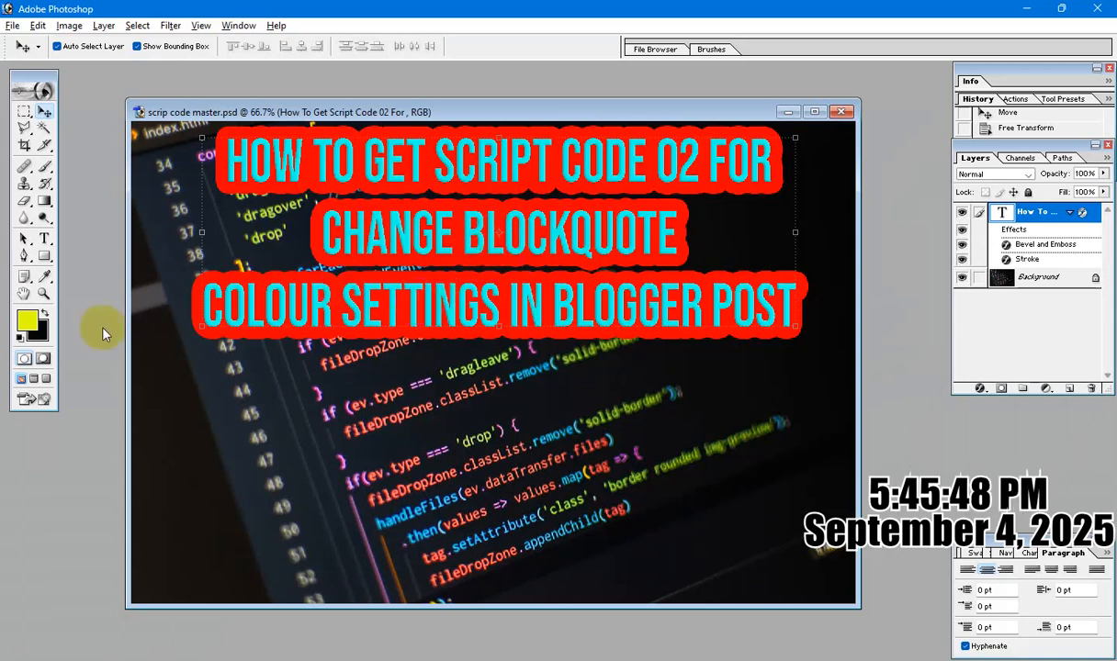
Duplicate the styled title layer within the same document, keeping the suggested copy name.
left_click(45, 239)
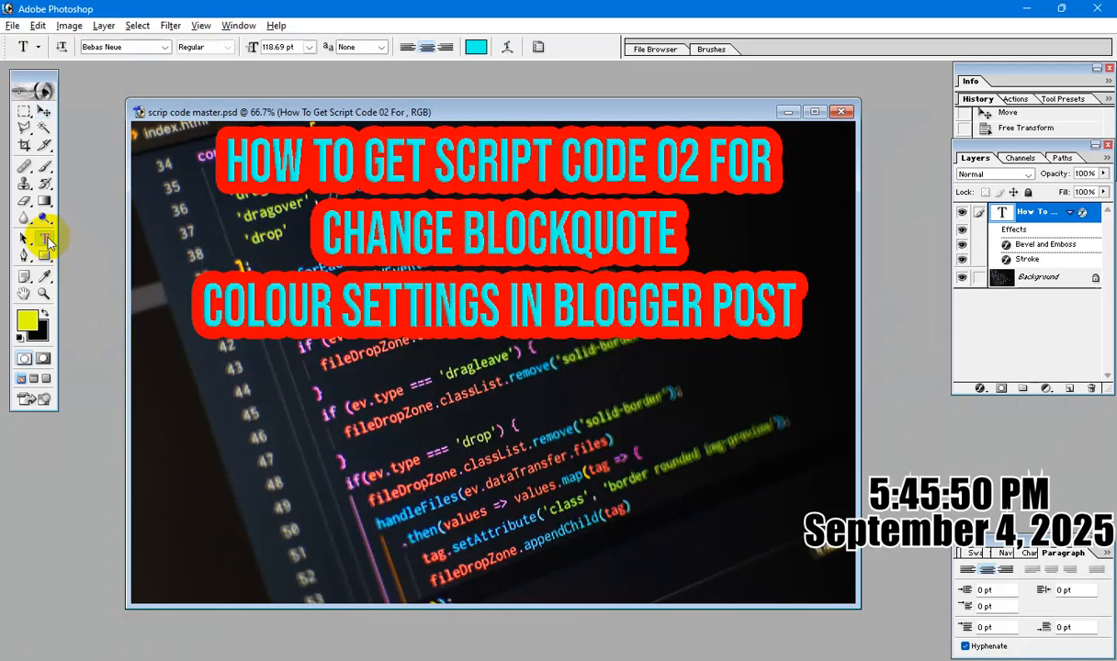
left_click(44, 111)
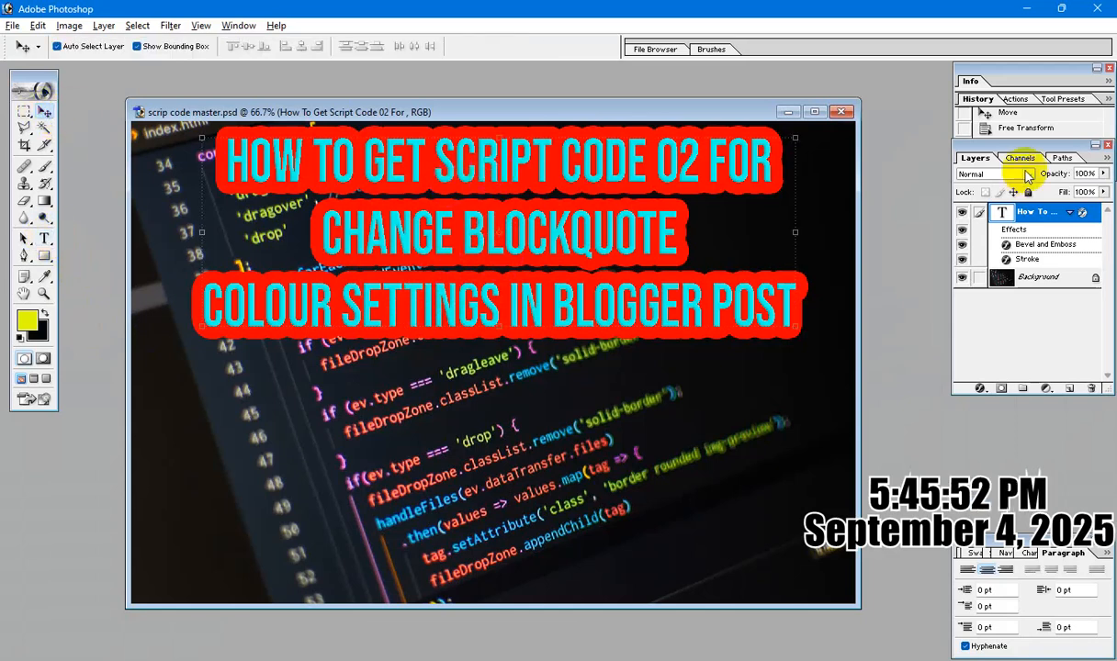
right_click(1029, 215)
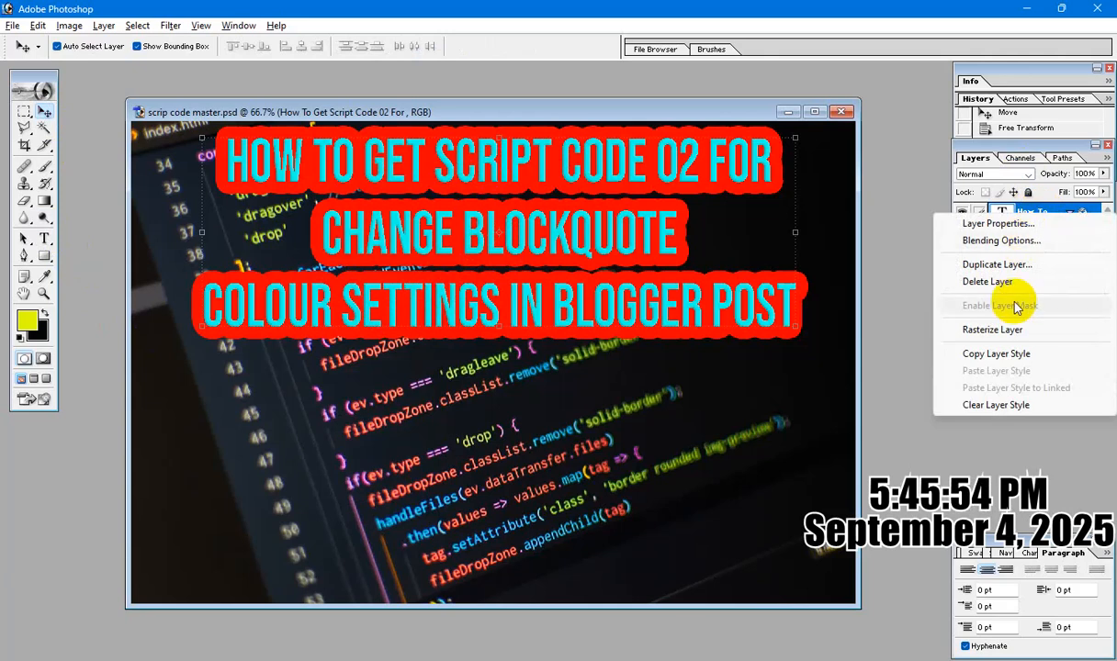
left_click(1009, 265)
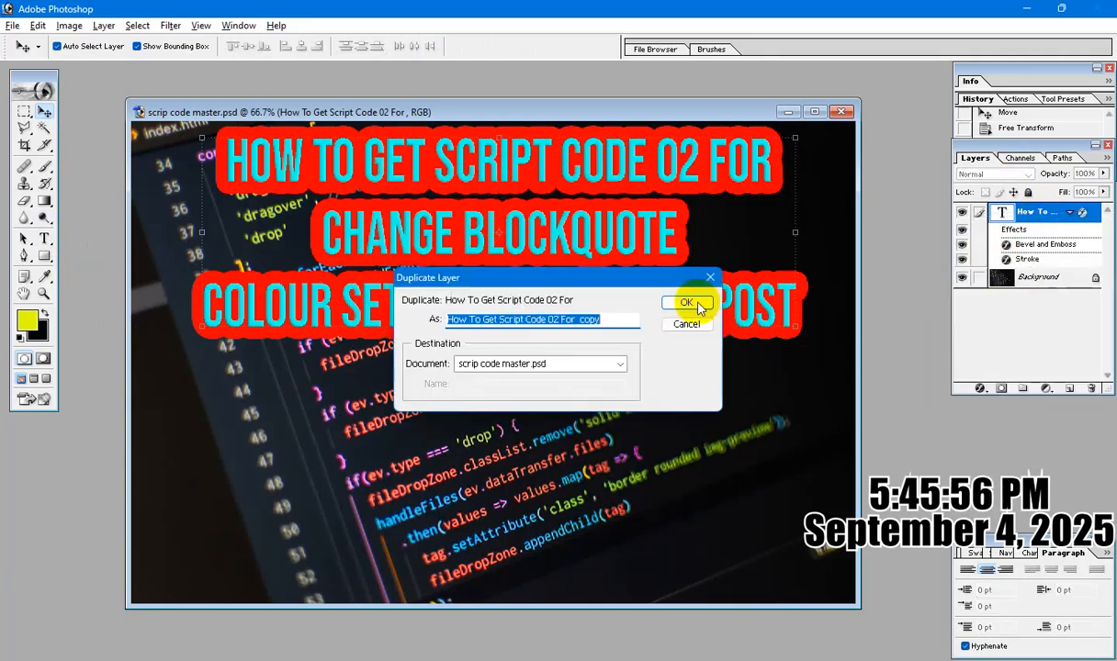
left_click(687, 304)
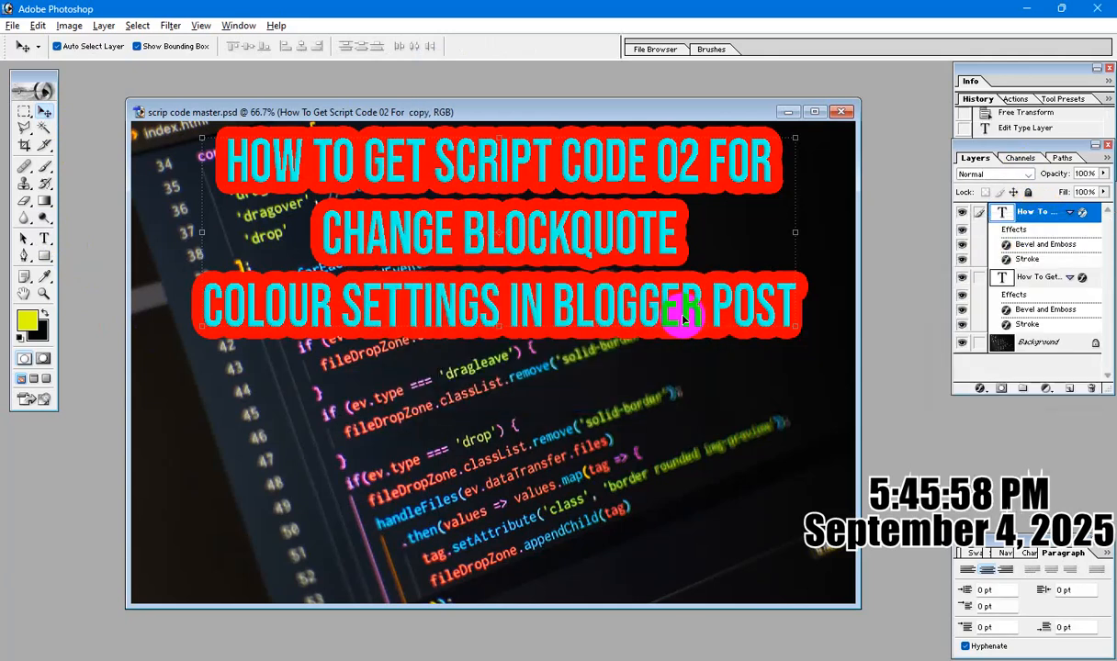
Move the duplicated title straight down until it sits below the original title in the lower half of the image.
key("shift+Down")
key("shift+Down")
key("shift+Down")
key("shift+Down")
key("shift+Down")
key("shift+Down")
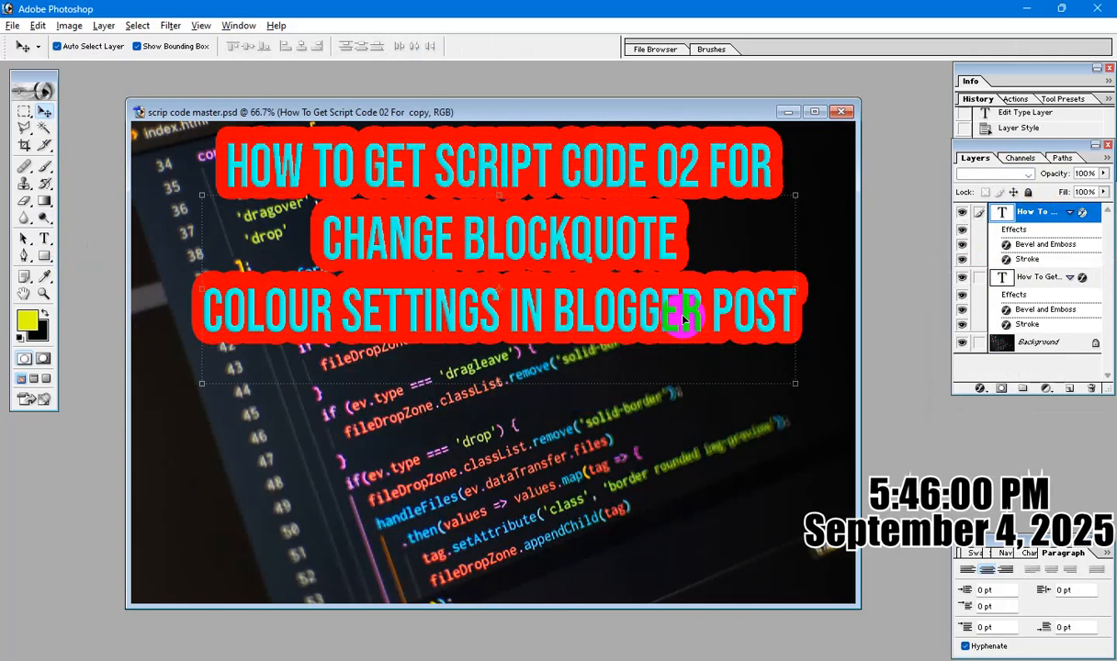
key("shift+Down")
key("shift+Down")
key("shift+Down")
key("shift+Down")
key("shift+Down")
key("shift+Down")
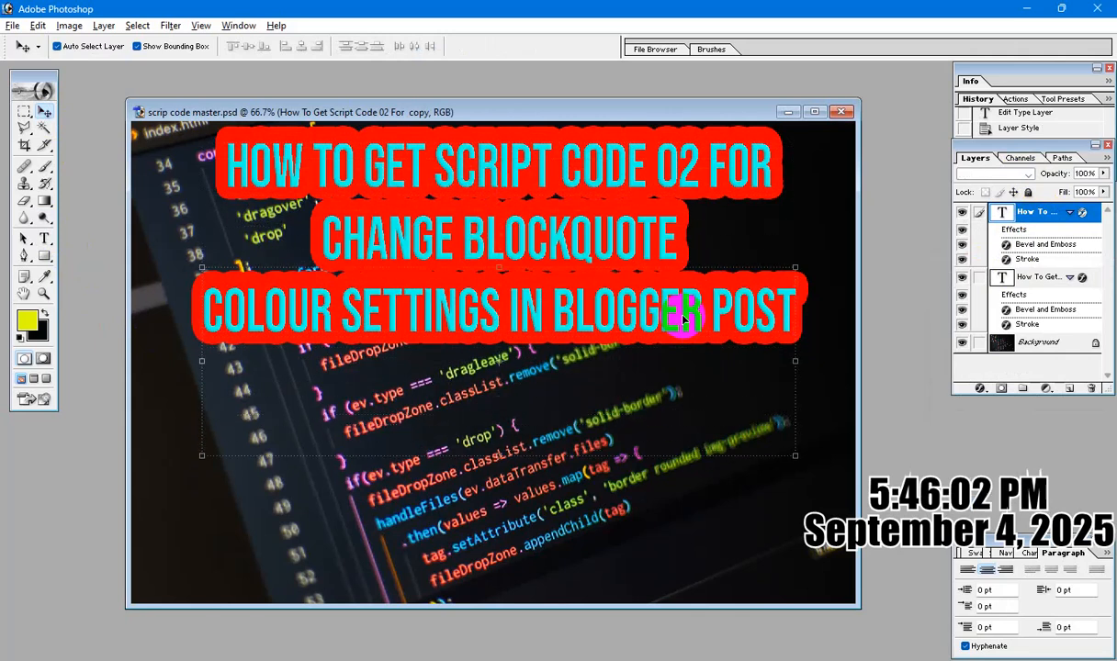
key("shift+Down")
key("shift+Down")
key("shift+Down")
key("shift+Down")
key("shift+Down")
key("shift+Down")
key("shift+Down")
key("shift+Down")
key("shift+Down")
key("shift+Down")
key("shift+Down")
key("shift+Down")
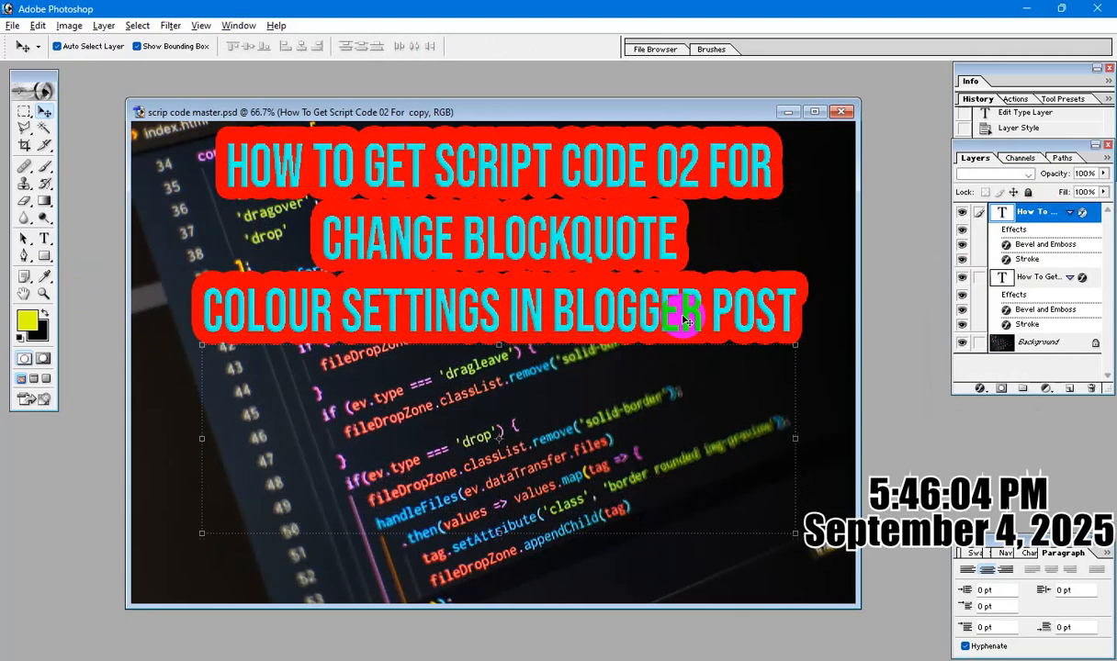
key("shift+Down")
key("shift+Down")
key("shift+Down")
key("shift+Down")
key("shift+Down")
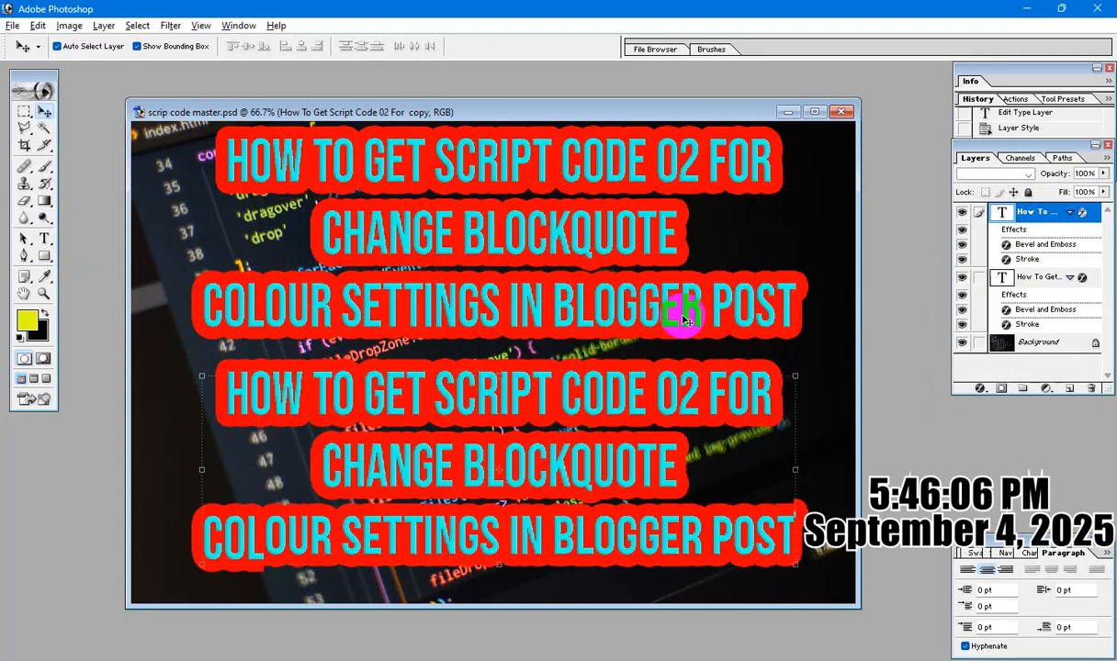
Replace all text in the duplicated title with the copied lines "Script Code 01" and "Script Code 02".
left_click_drag(43, 235, 87, 231)
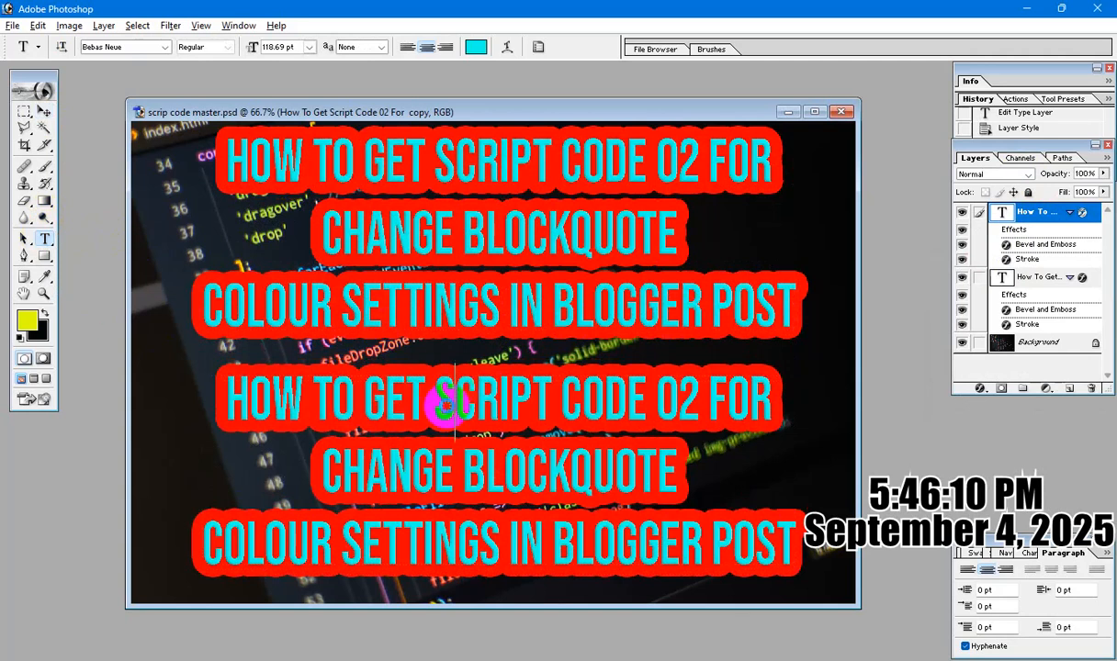
left_click(501, 407)
key("ctrl+a")
type("SCRIPT CODE 01 SCRIPT CODE 02")
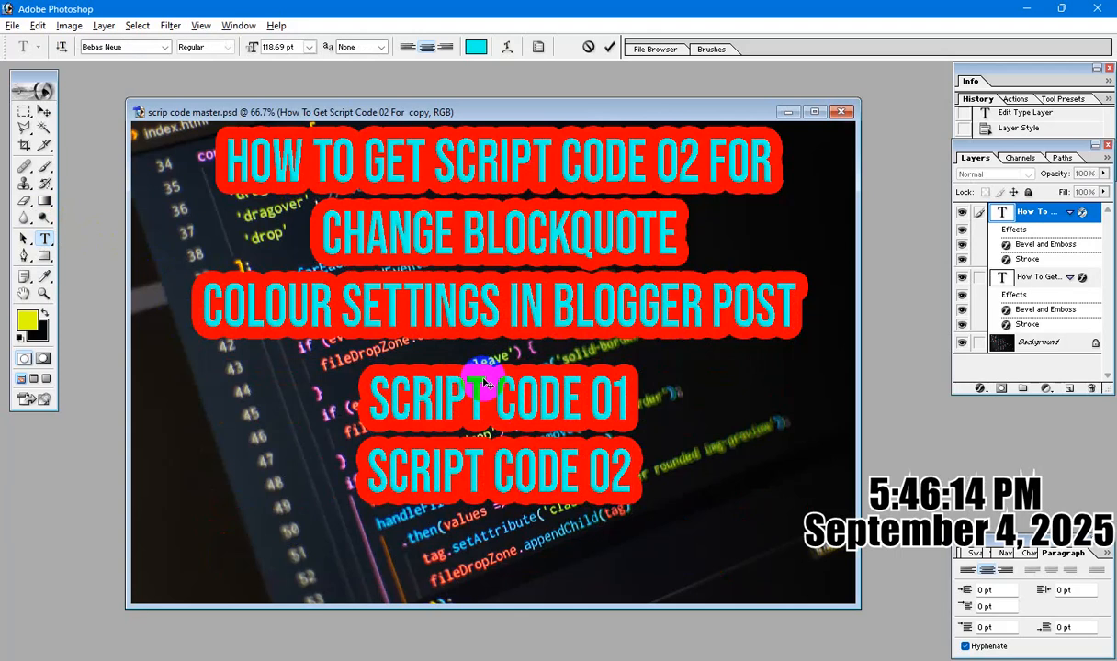
Change the Script Code text layer's stroke color to blue (001EFF) and apply the layer style.
key("ctrl+a")
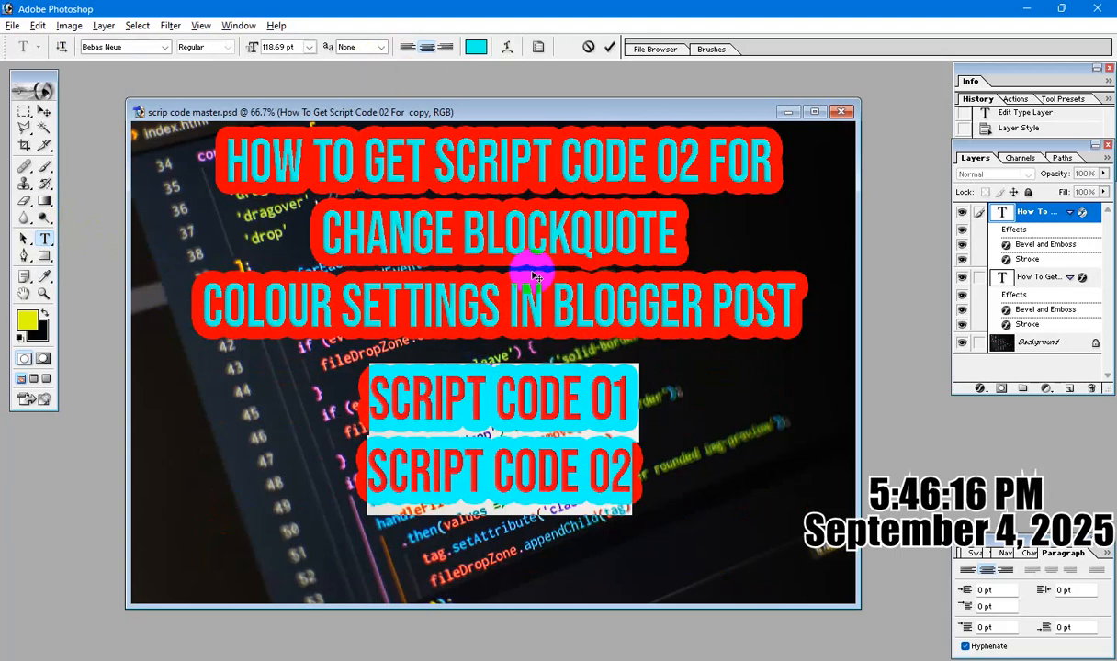
left_click(980, 390)
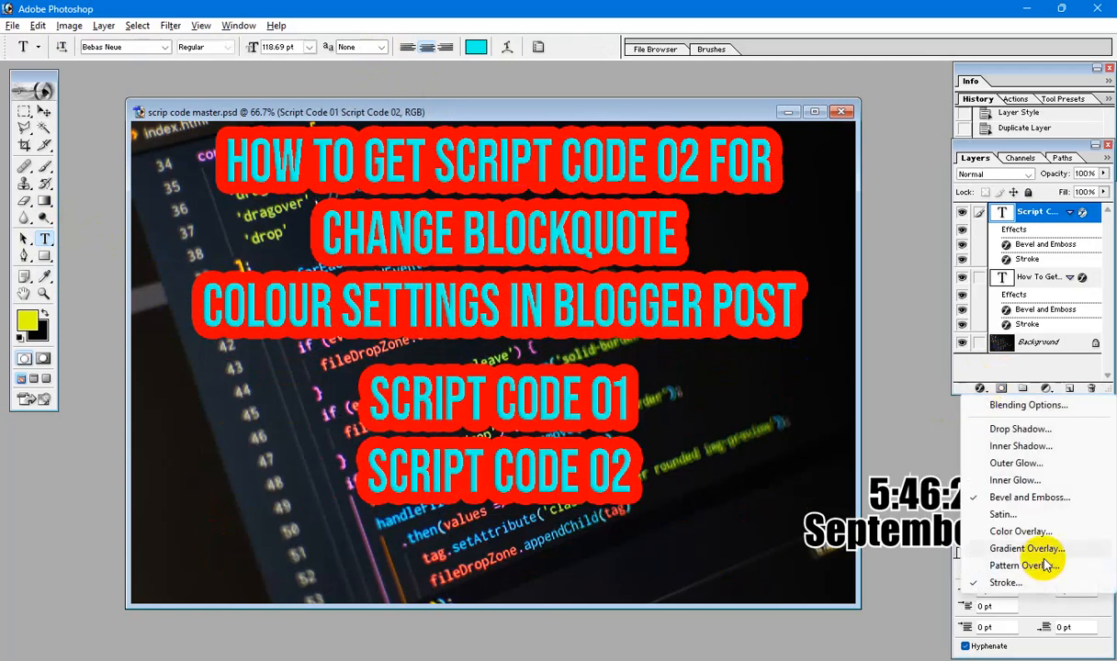
left_click(1017, 584)
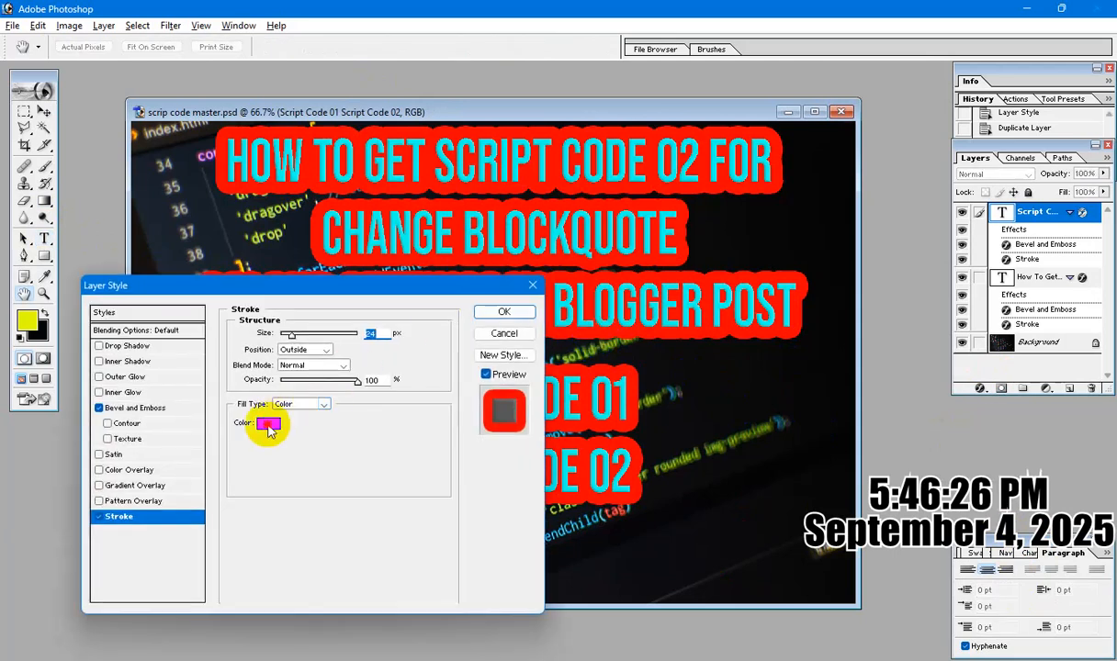
left_click(268, 425)
left_click(851, 446)
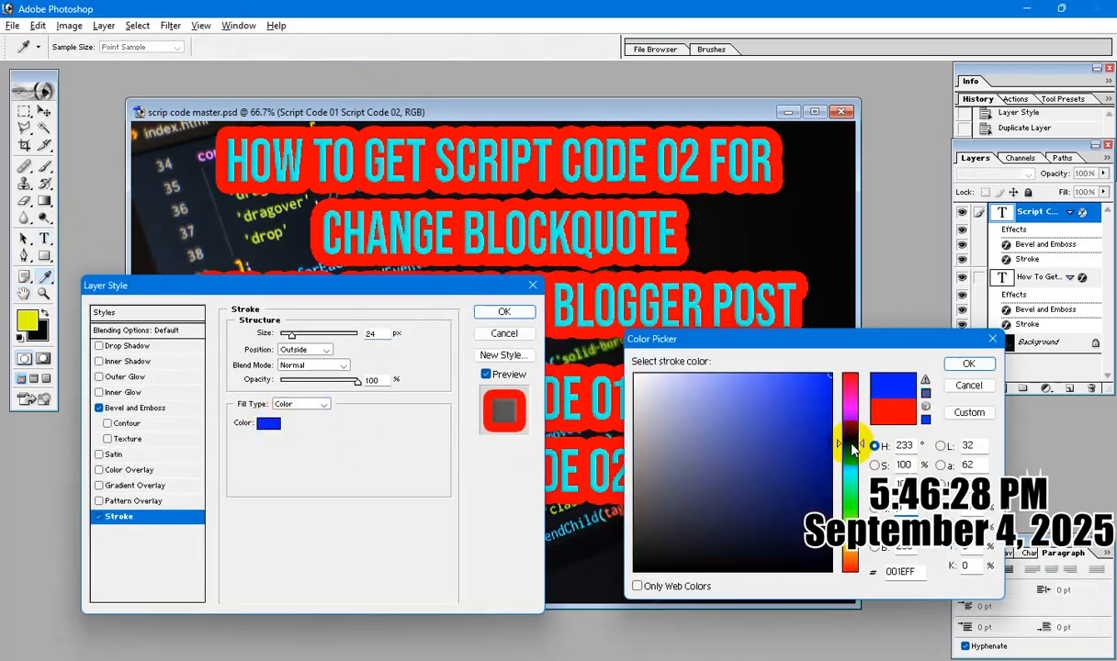
left_click(966, 365)
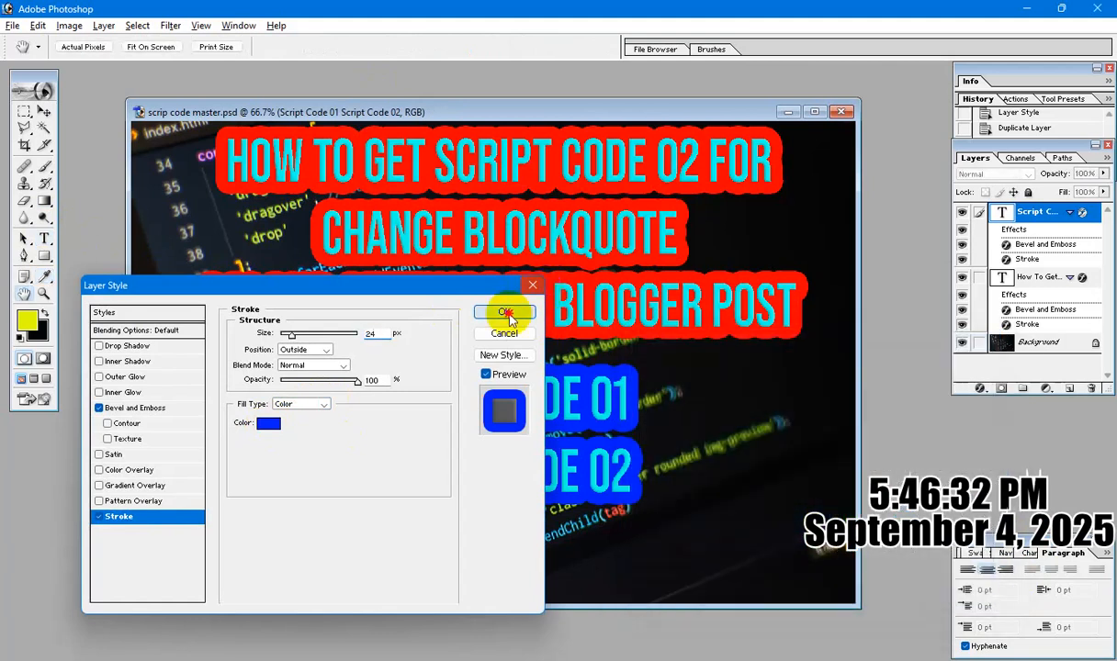
left_click(506, 313)
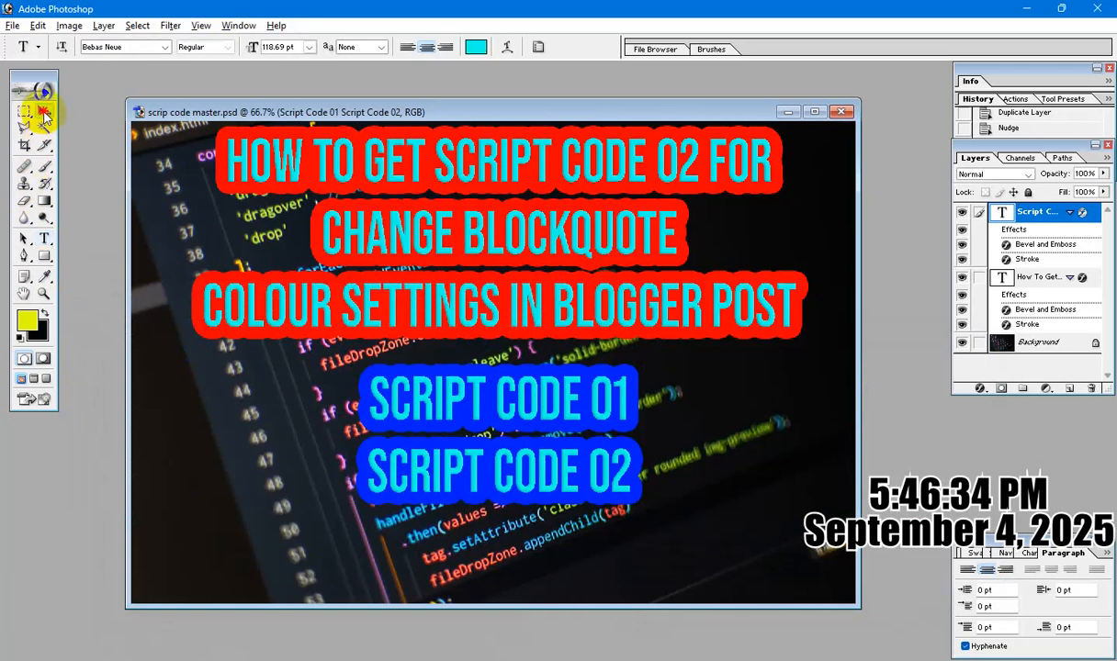
Shift the Script Code text slightly up and to the right, and duplicate its layer in the same document under the suggested name.
left_click(44, 112)
left_click_drag(490, 409, 499, 402)
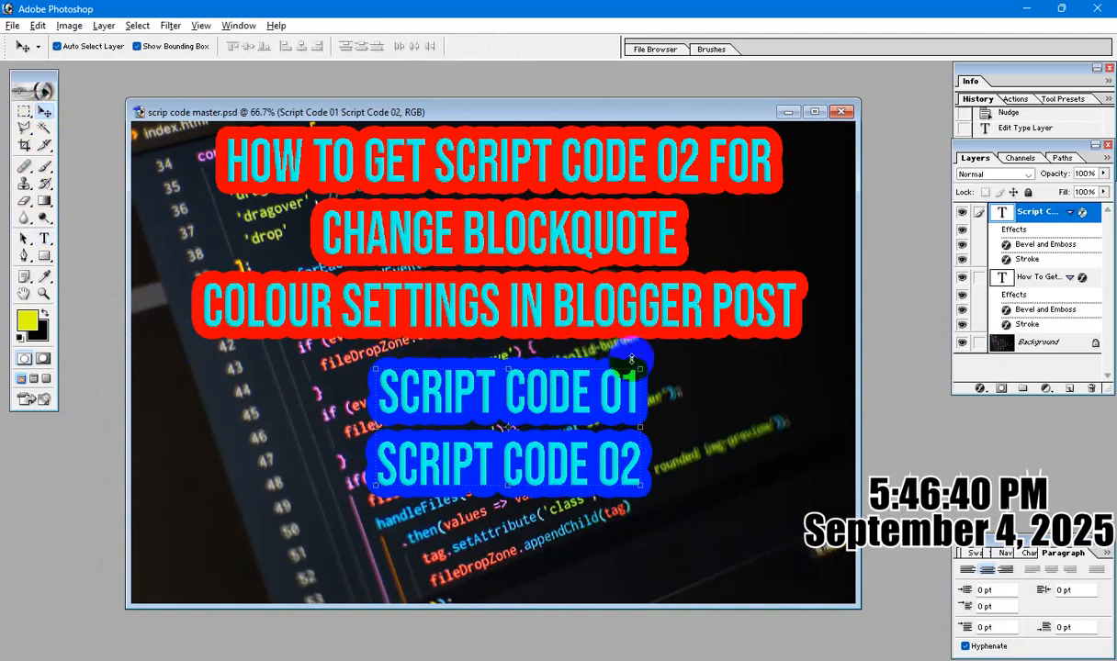
right_click(1055, 214)
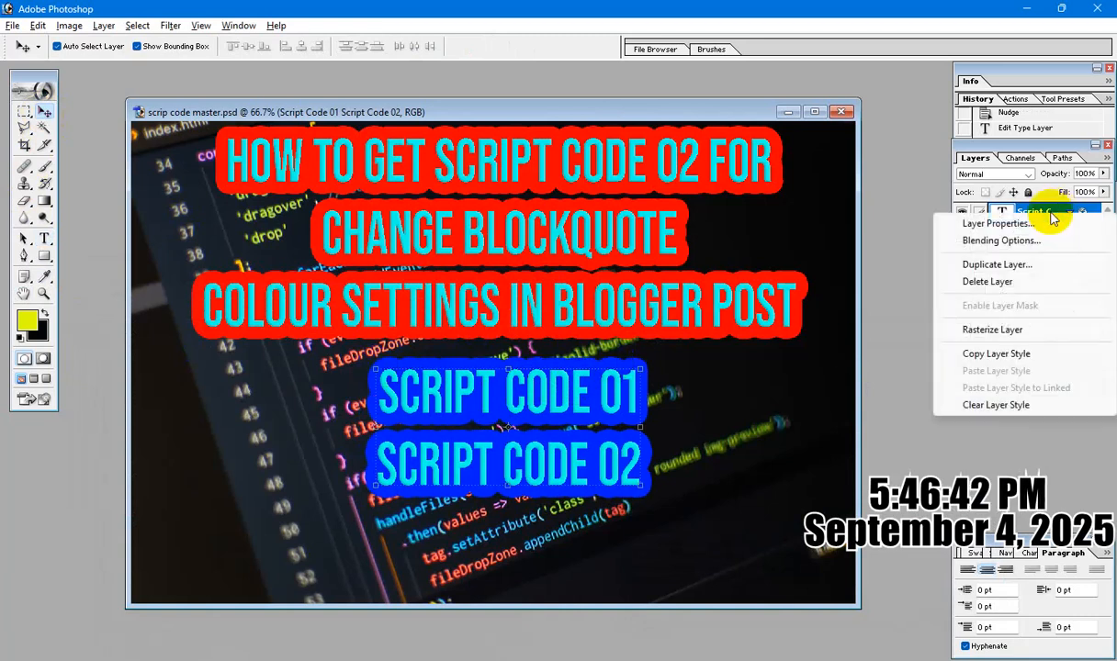
left_click(1026, 266)
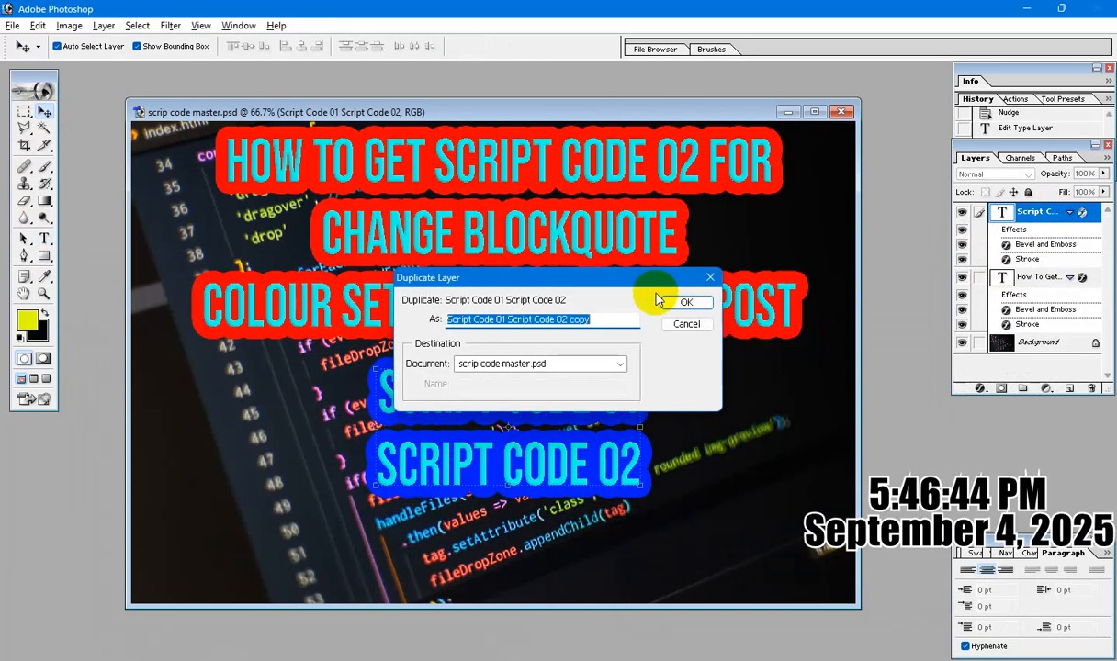
left_click(695, 301)
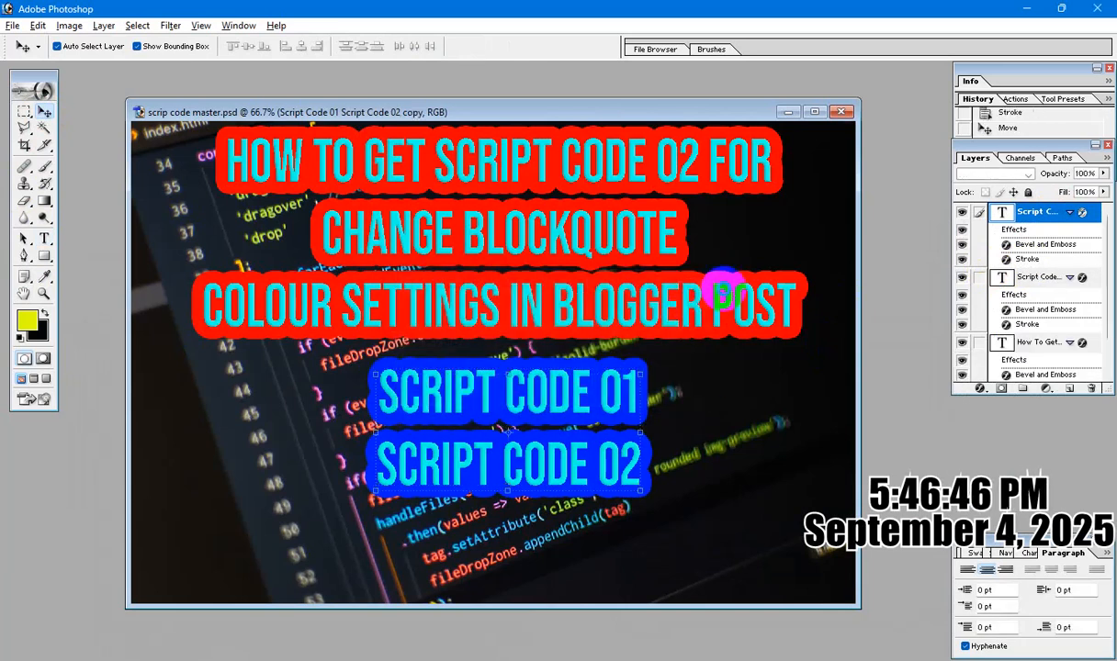
Move the duplicated Script Code text straight down towards the lower edge of the image.
key("shift+Down")
key("shift+Down")
key("shift+Down")
key("shift+Down")
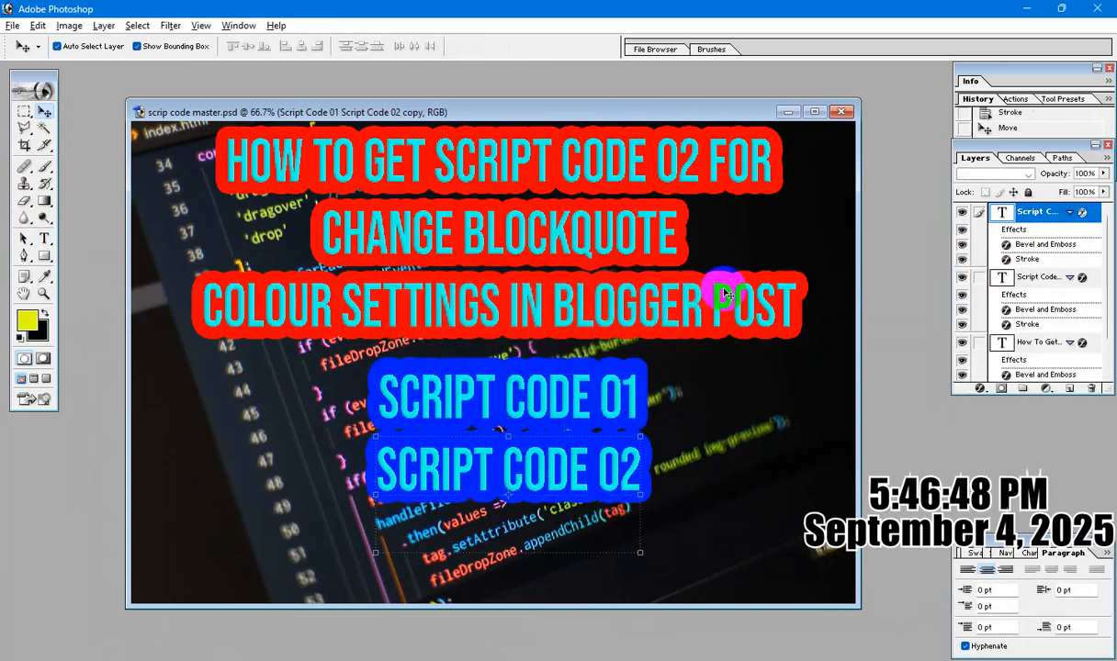
key("shift+Down")
key("shift+Down")
key("shift+Down")
key("shift+Down")
key("shift+Down")
key("shift+Down")
key("shift+Down")
key("shift+Down")
key("shift+Down")
key("shift+Down")
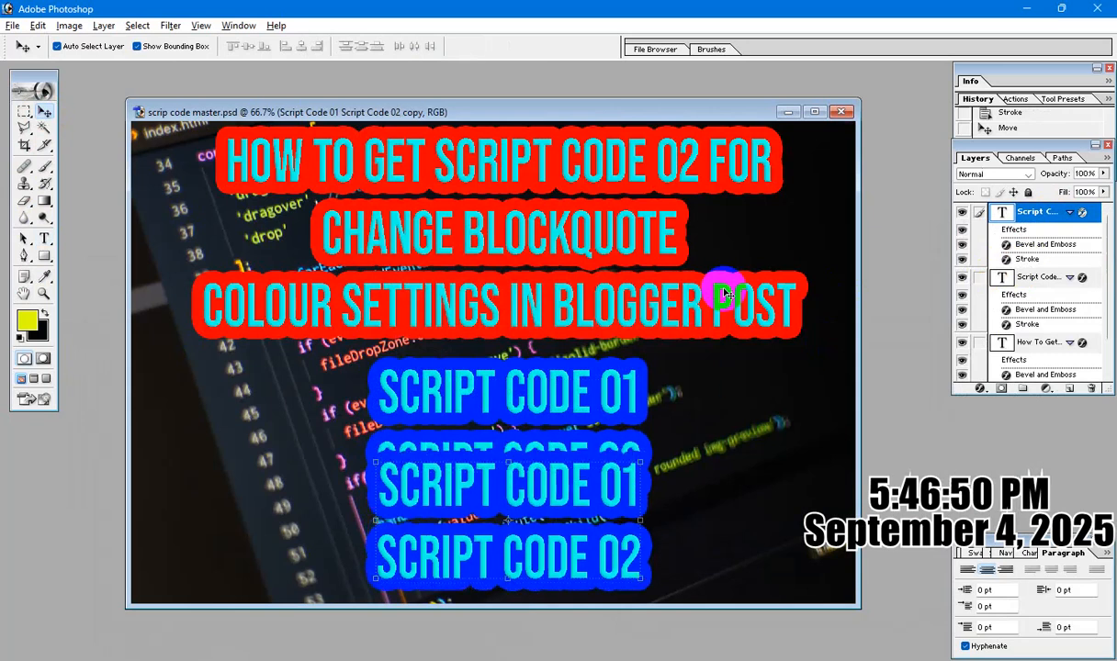
Replace the whole text of the lower Script Code copy with "More Info.: WhatsApp Message".
left_click_drag(43, 239, 92, 239)
left_click(421, 478)
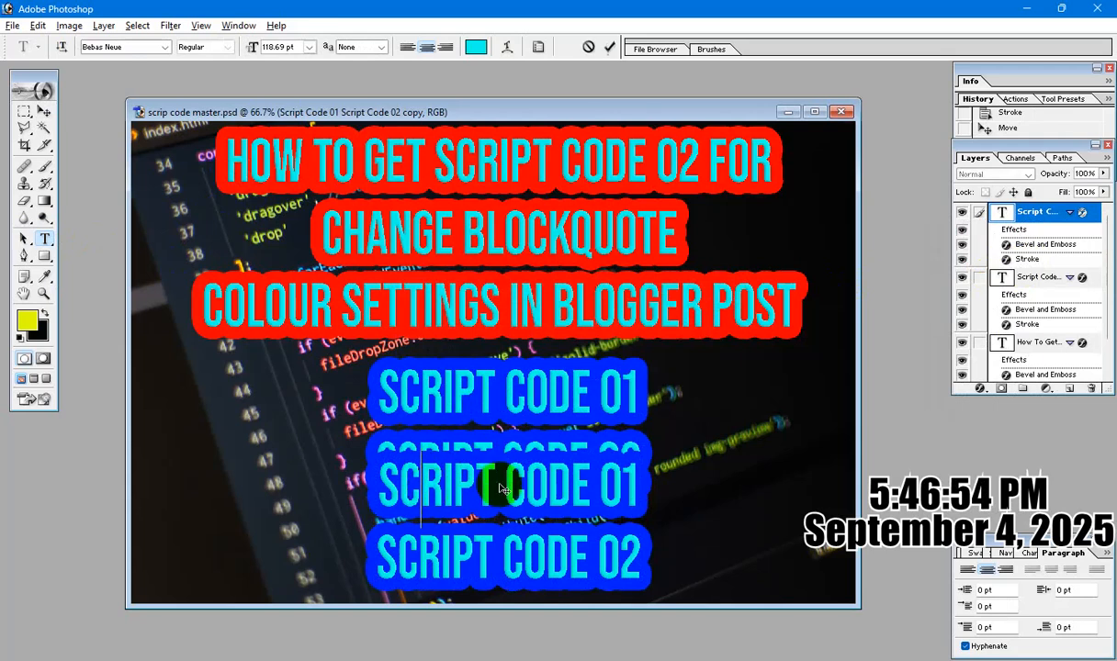
key("ctrl+a")
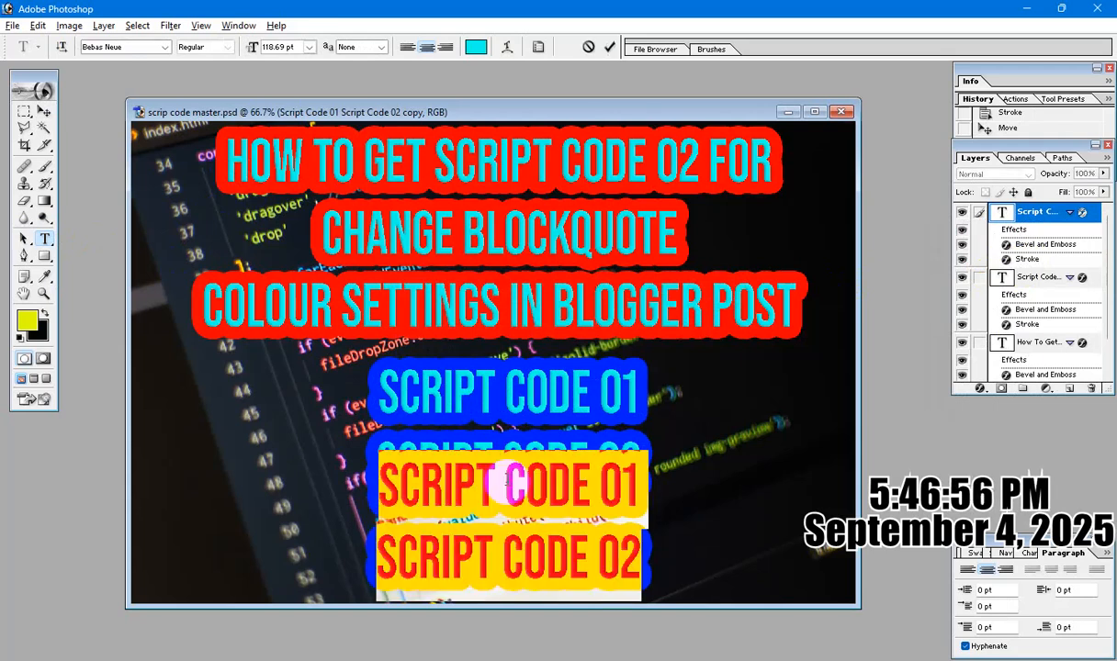
type("M")
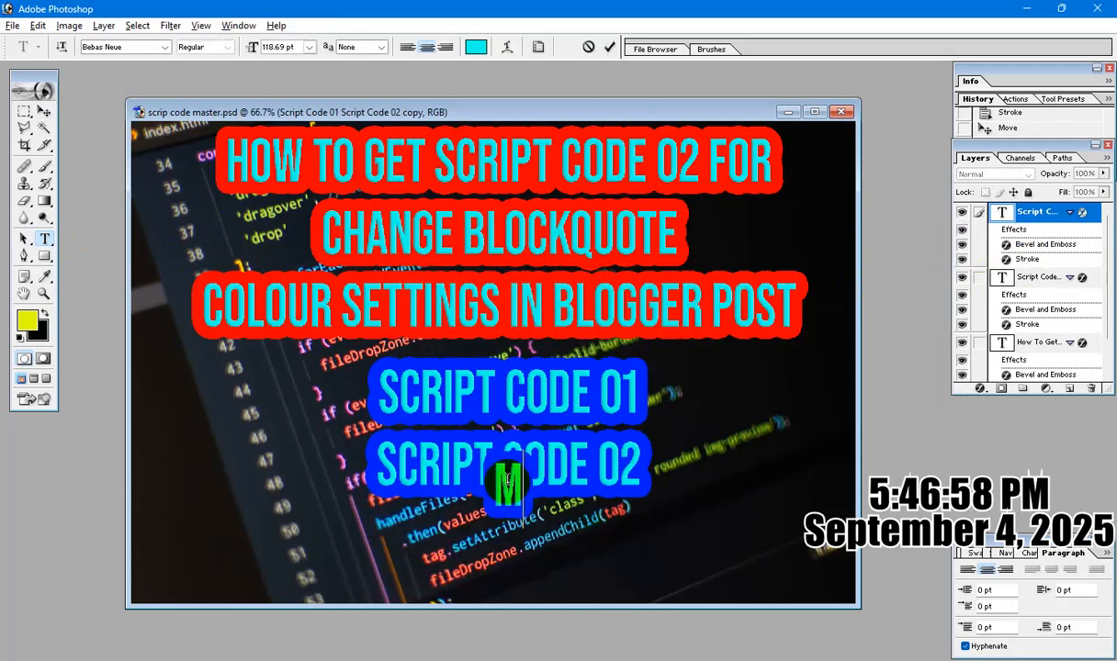
type("ORE INFO.")
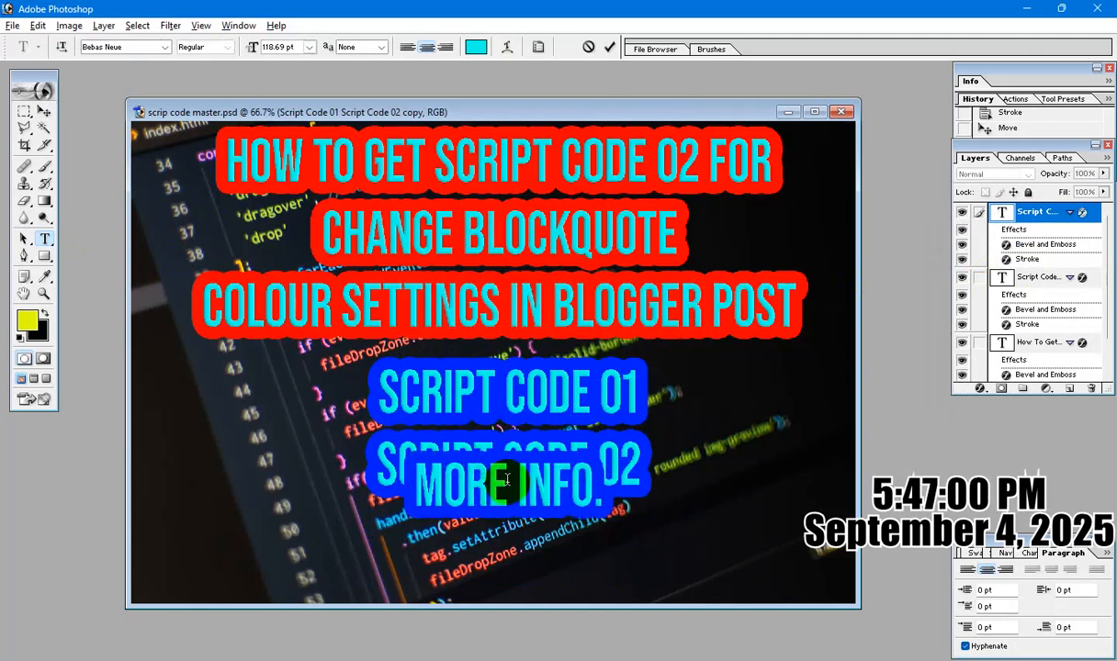
type(":")
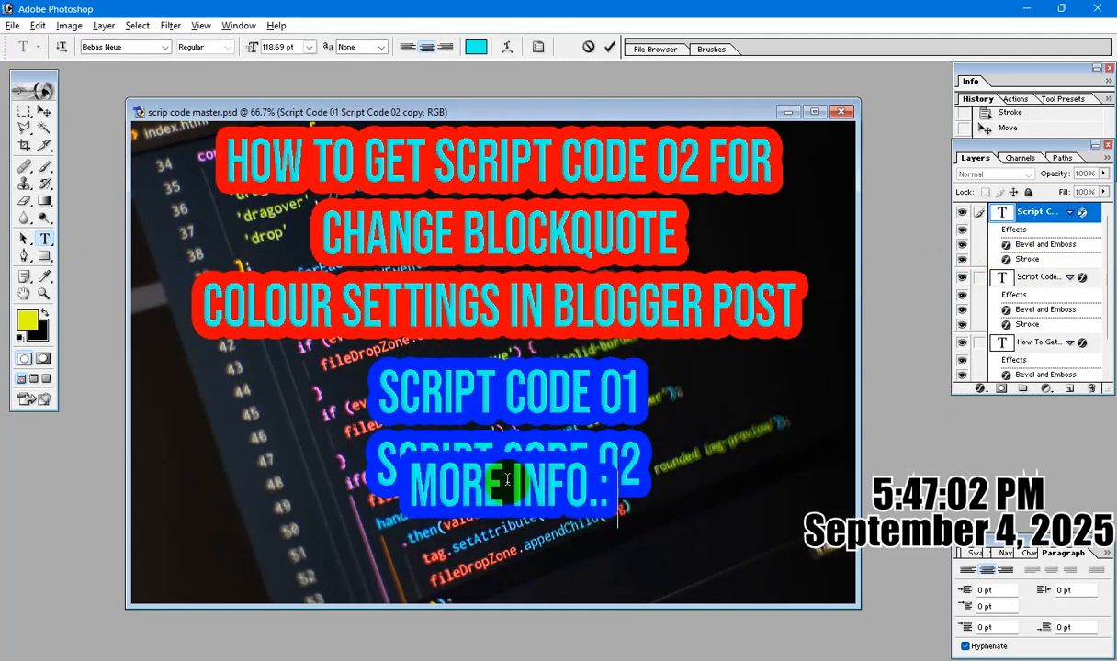
type(" WHATSA")
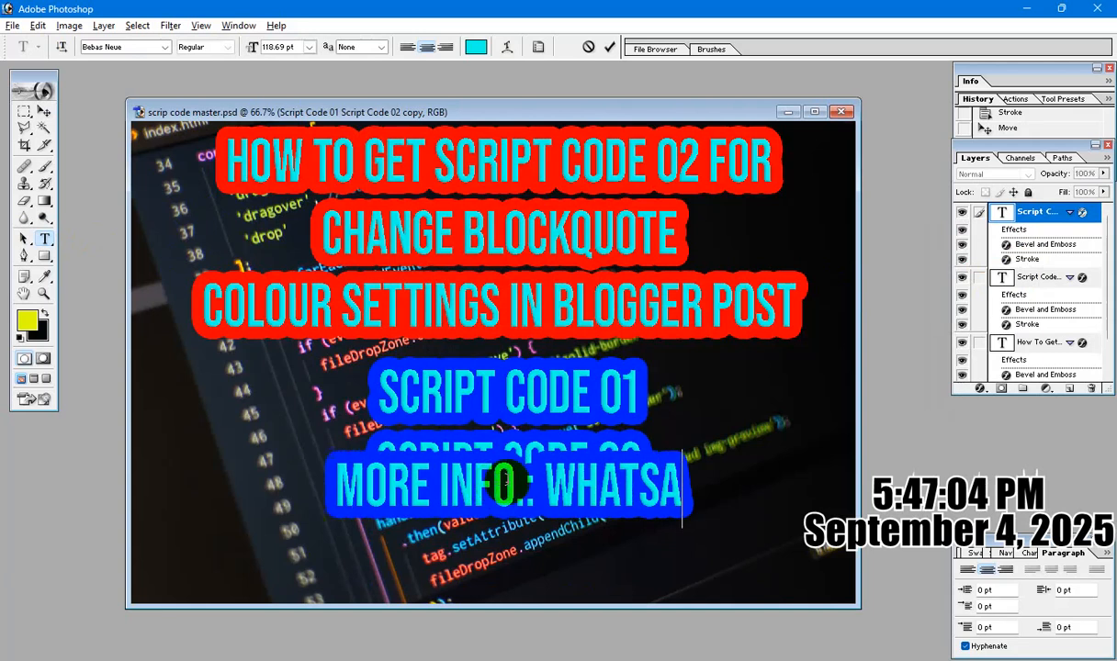
type("PP IMESS")
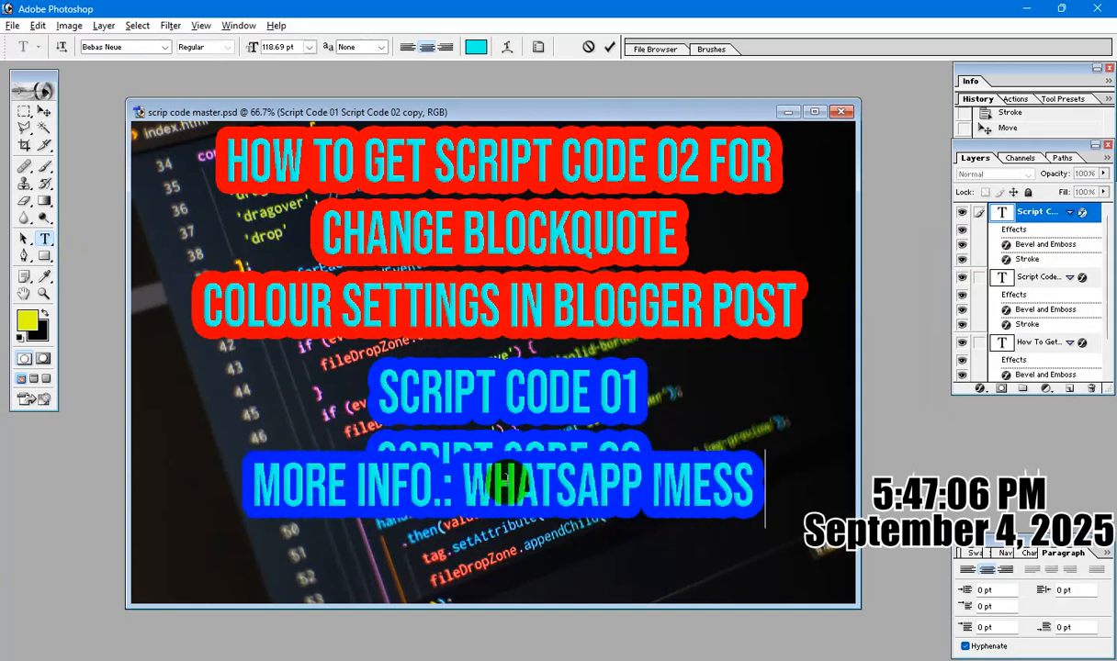
key("BackSpace")
key("BackSpace")
key("BackSpace")
key("BackSpace")
key("BackSpace")
type("MESSAGE")
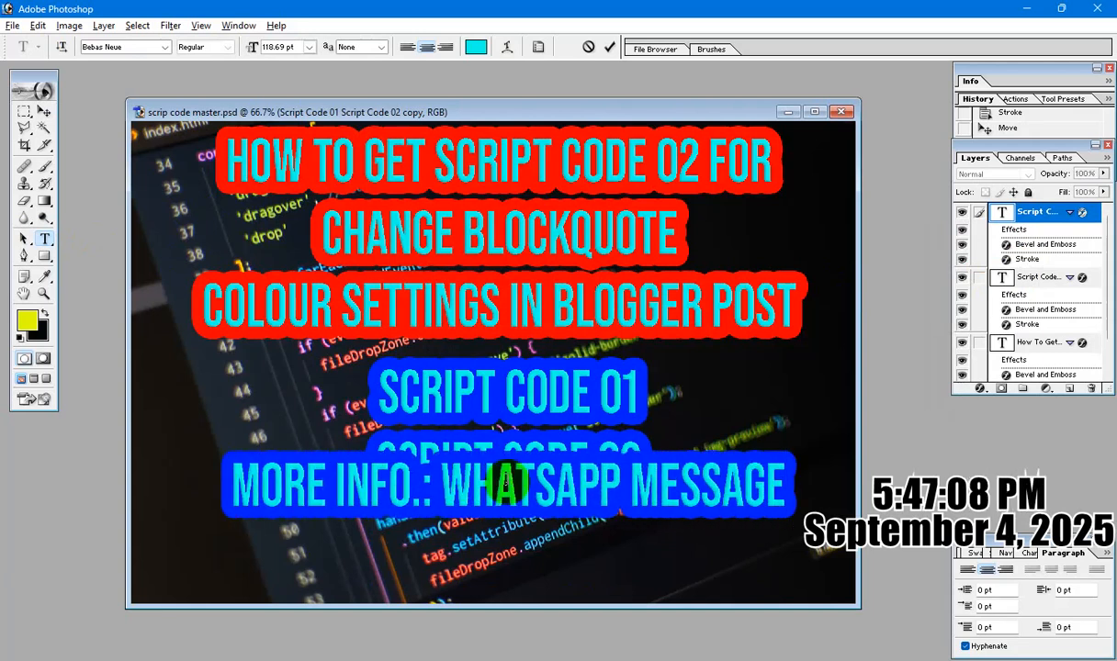
Change the WhatsApp message layer's stroke color to green (00FF36) and apply the layer style.
key("ctrl+a")
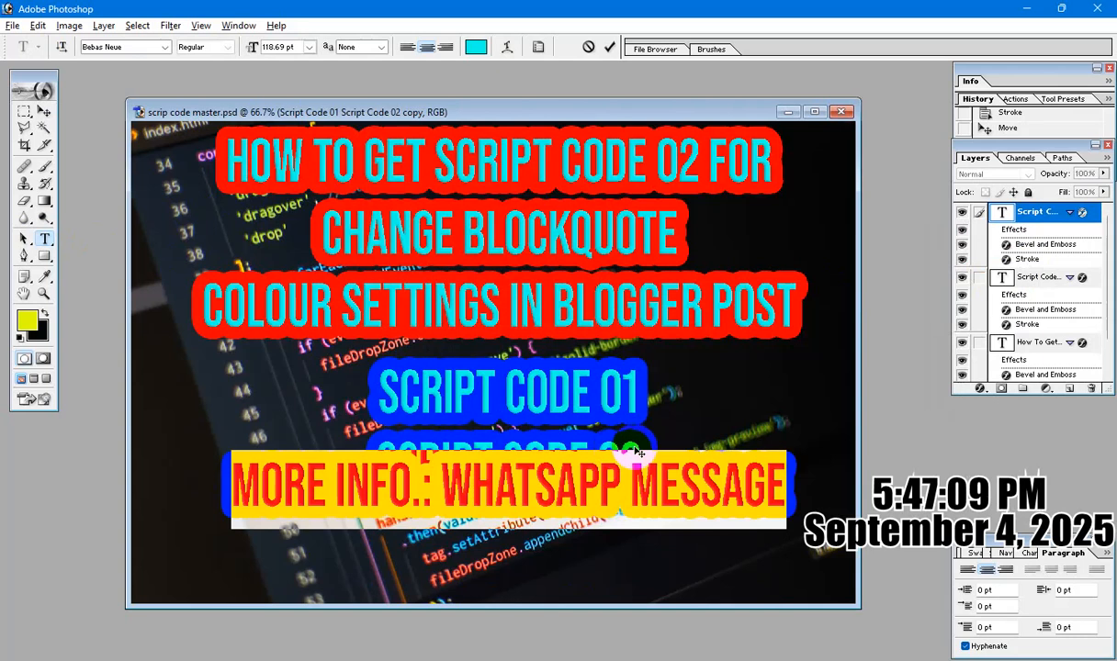
left_click(976, 393)
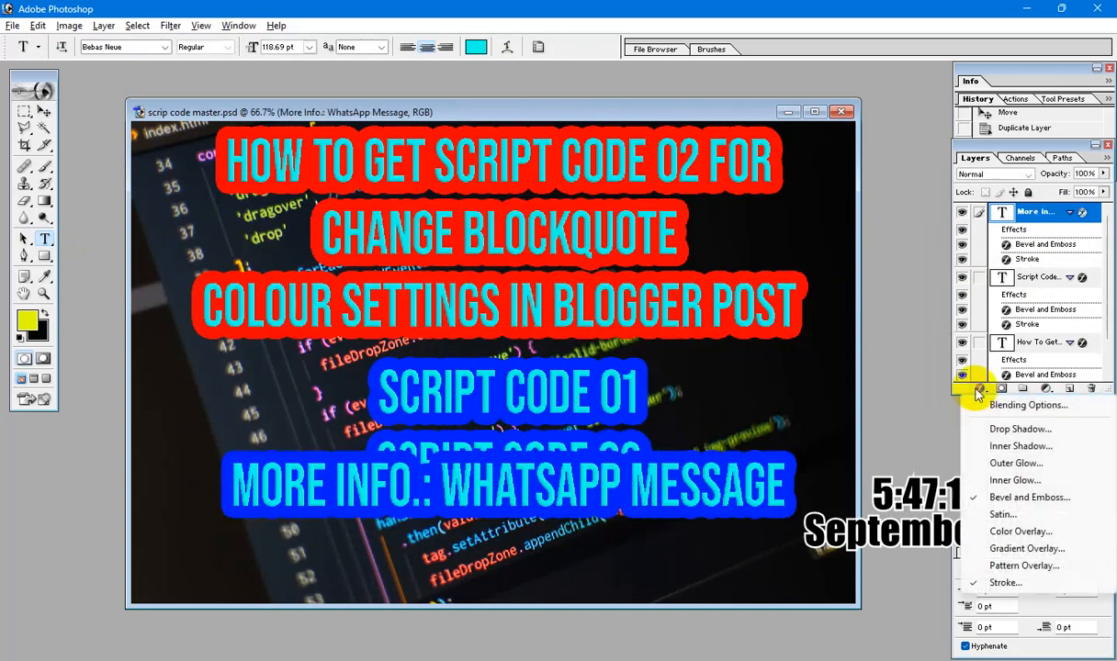
left_click(1018, 583)
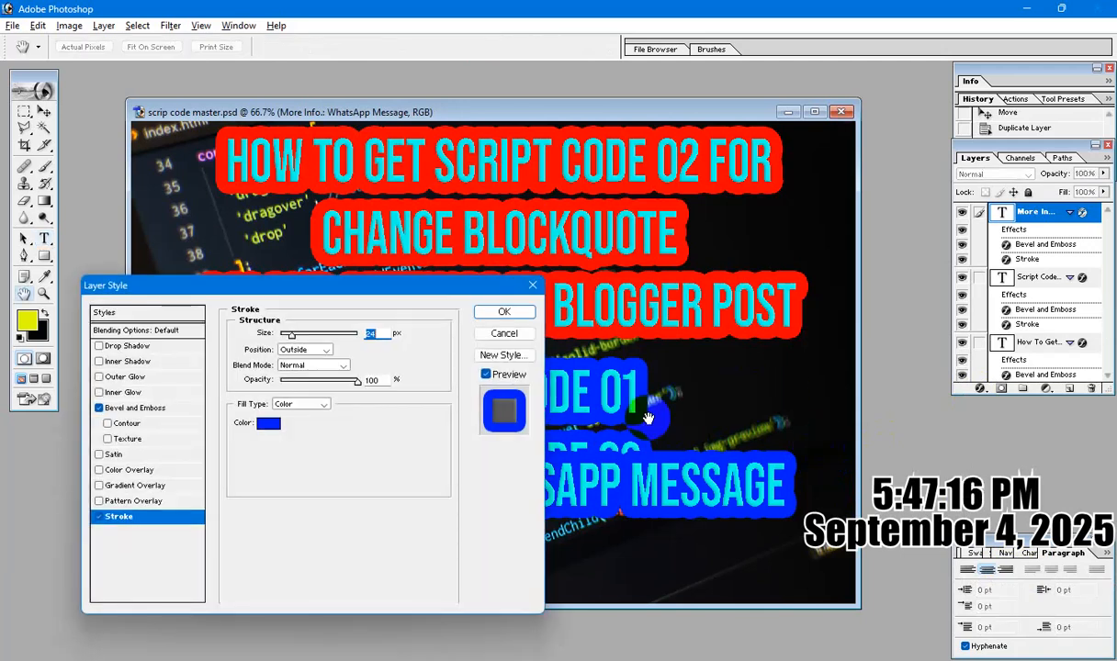
left_click(268, 423)
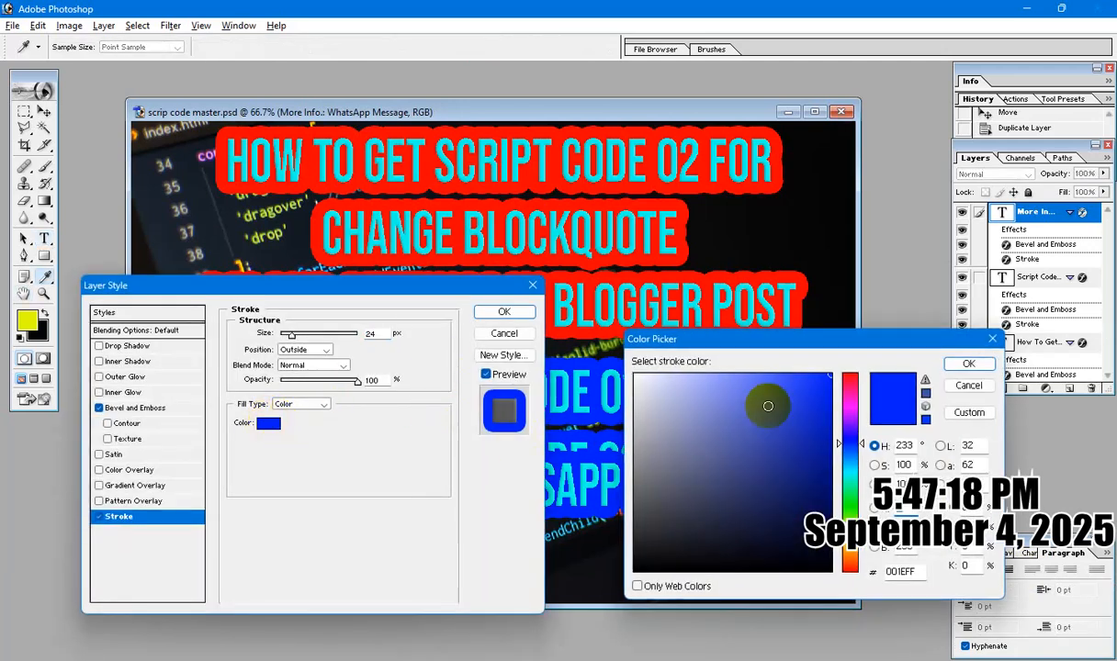
left_click(853, 501)
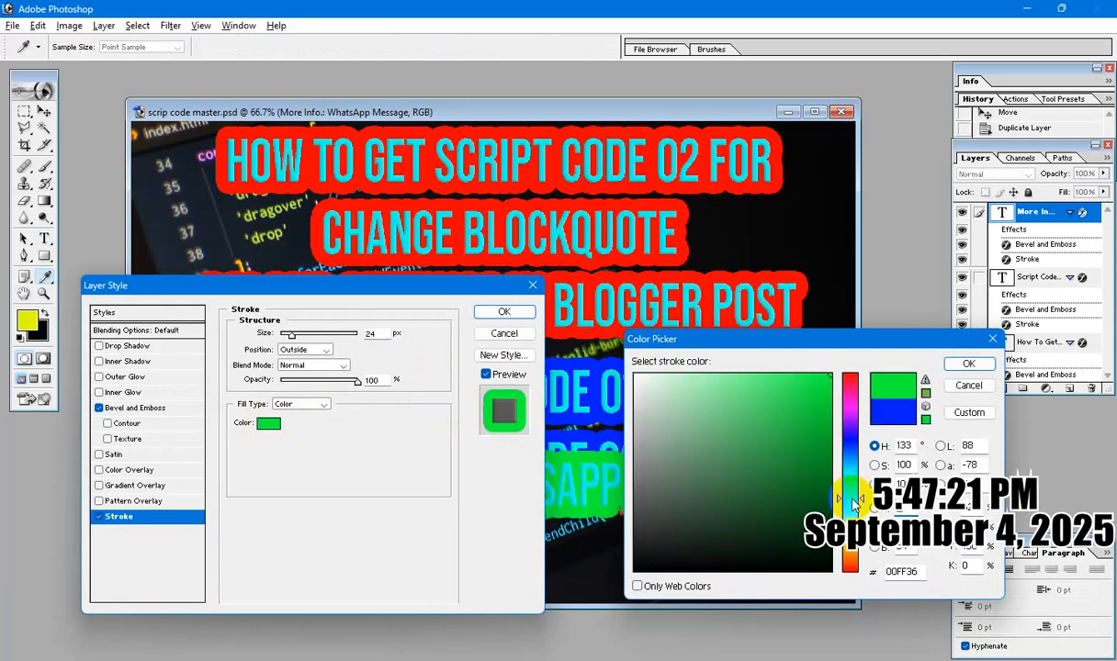
left_click(968, 364)
left_click(502, 313)
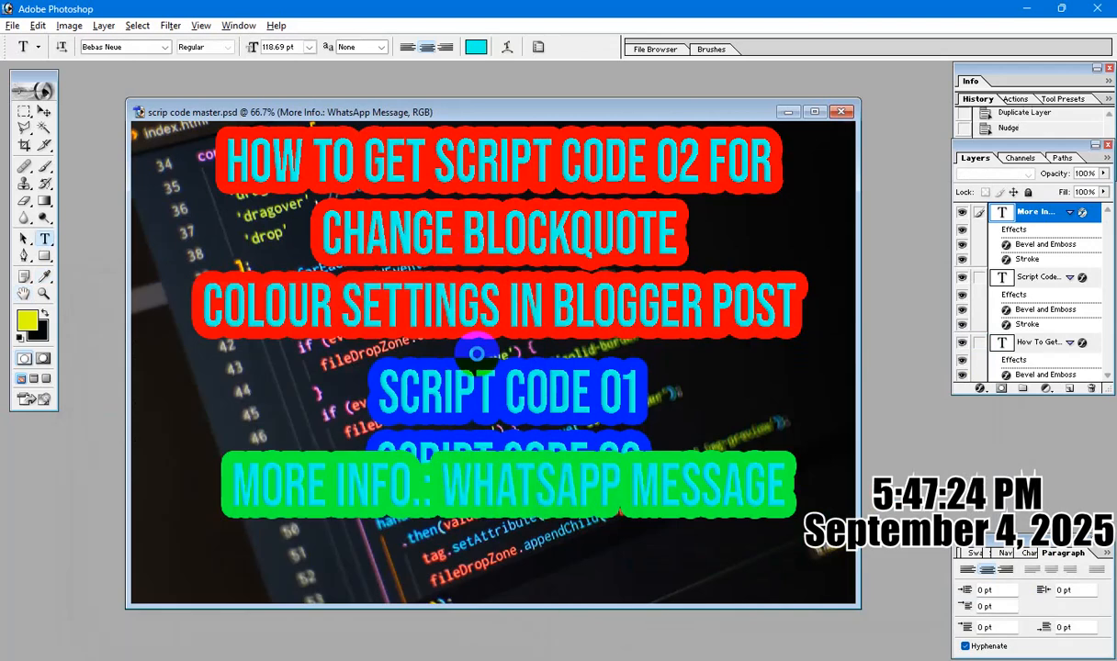
Change the color of the entire "More Info.: WhatsApp Message" text to near-black (040404).
left_click(459, 492)
key("ctrl+a")
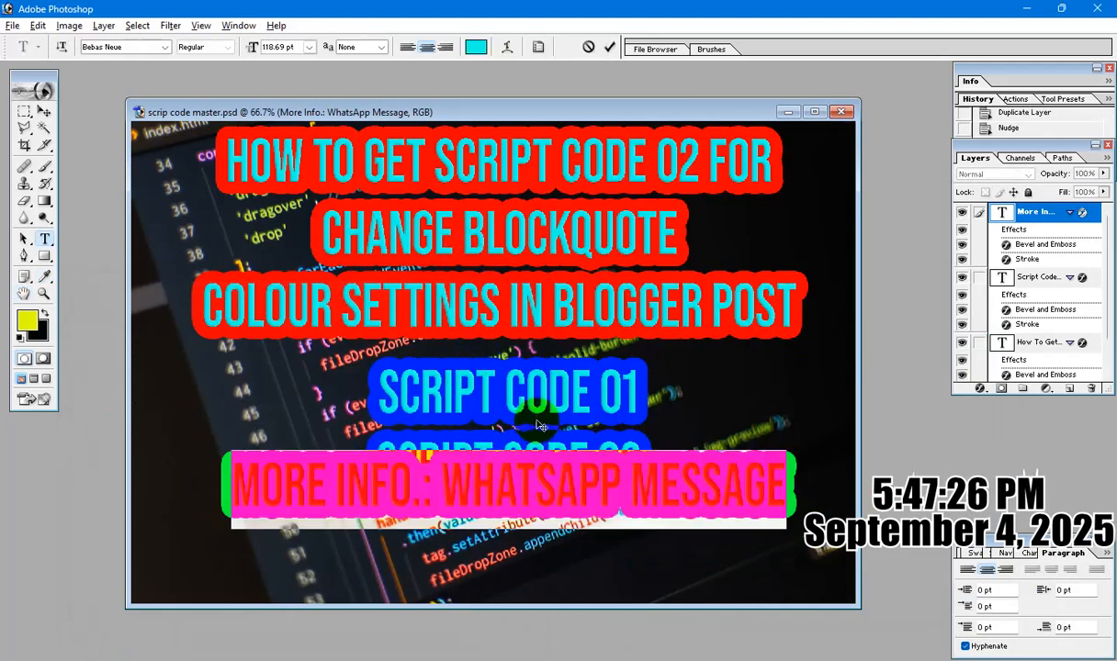
left_click(476, 47)
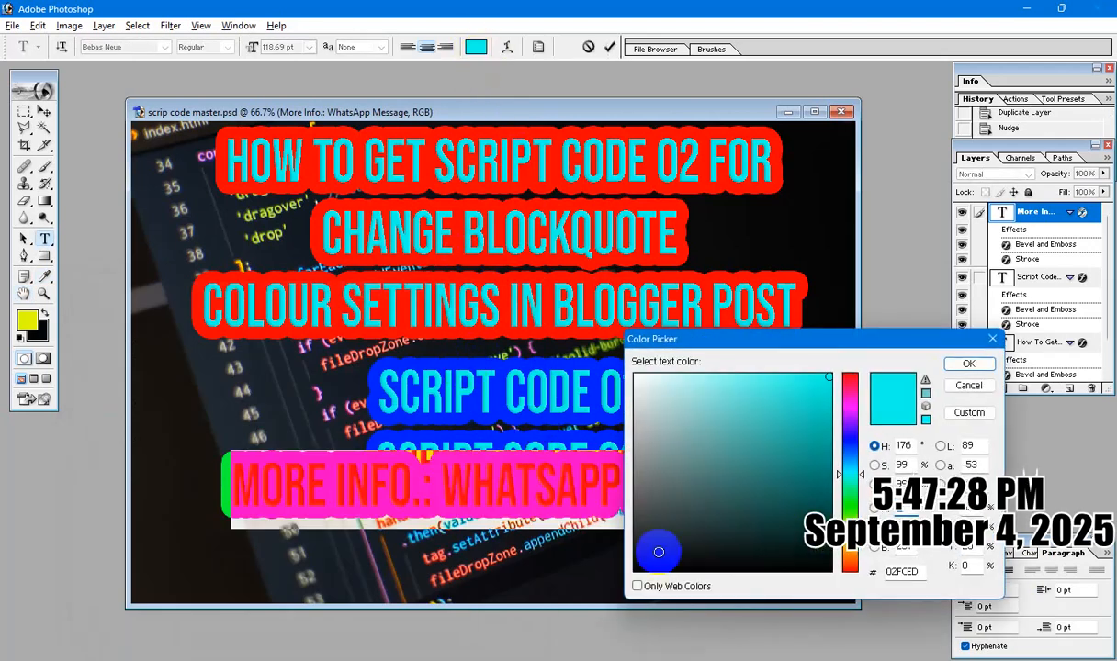
left_click(637, 568)
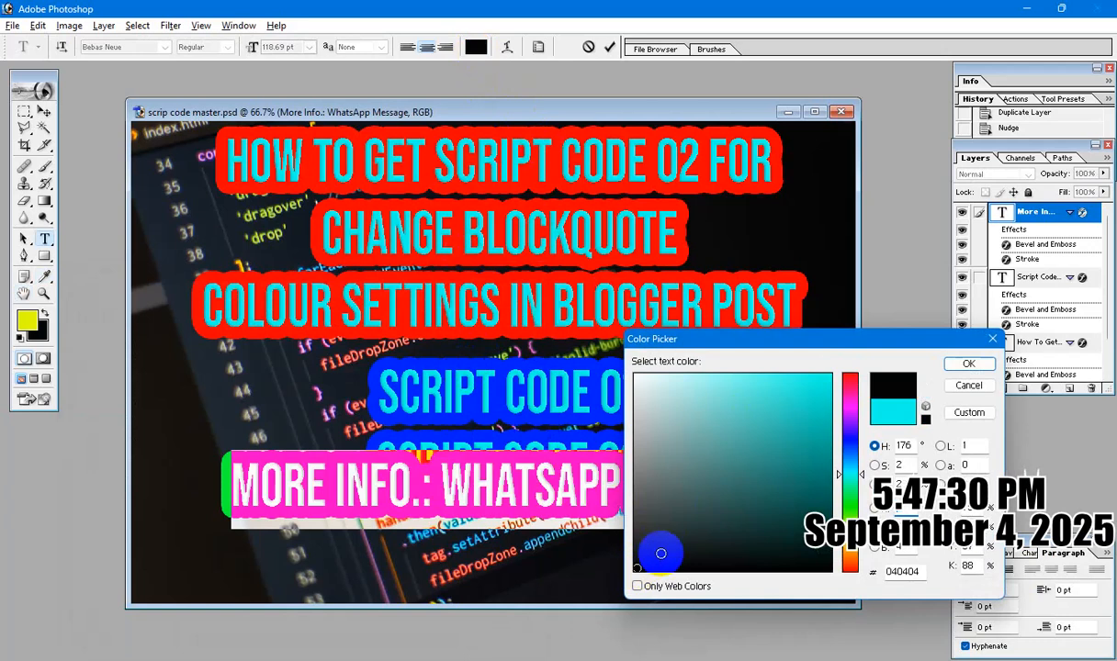
left_click(965, 365)
Squash the WhatsApp message line to about 55.6% height and move it just below the Script Code 02 line.
left_click(43, 110)
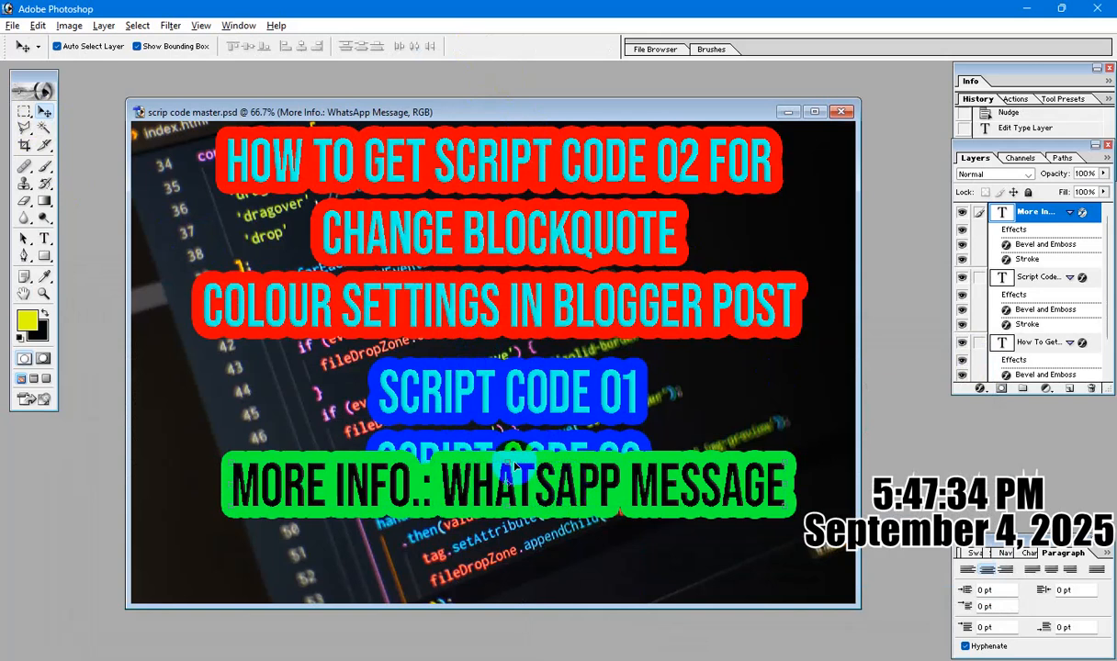
mouse_move(508, 457)
left_mouse_down()
mouse_move(500, 507)
mouse_move(504, 478)
left_mouse_up()
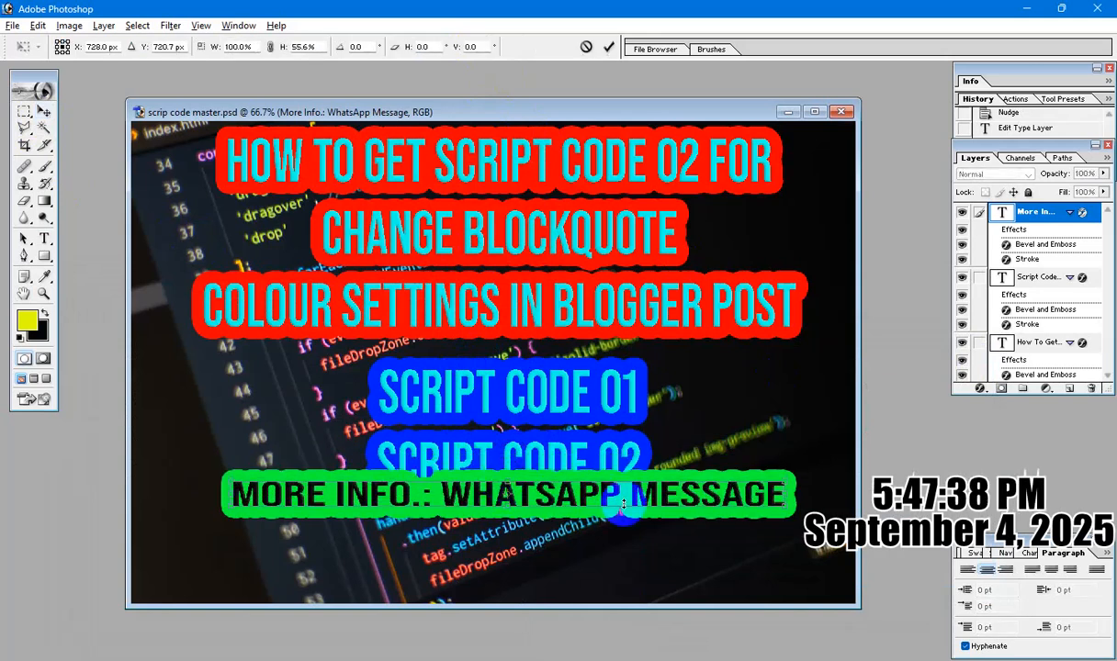
key("Return")
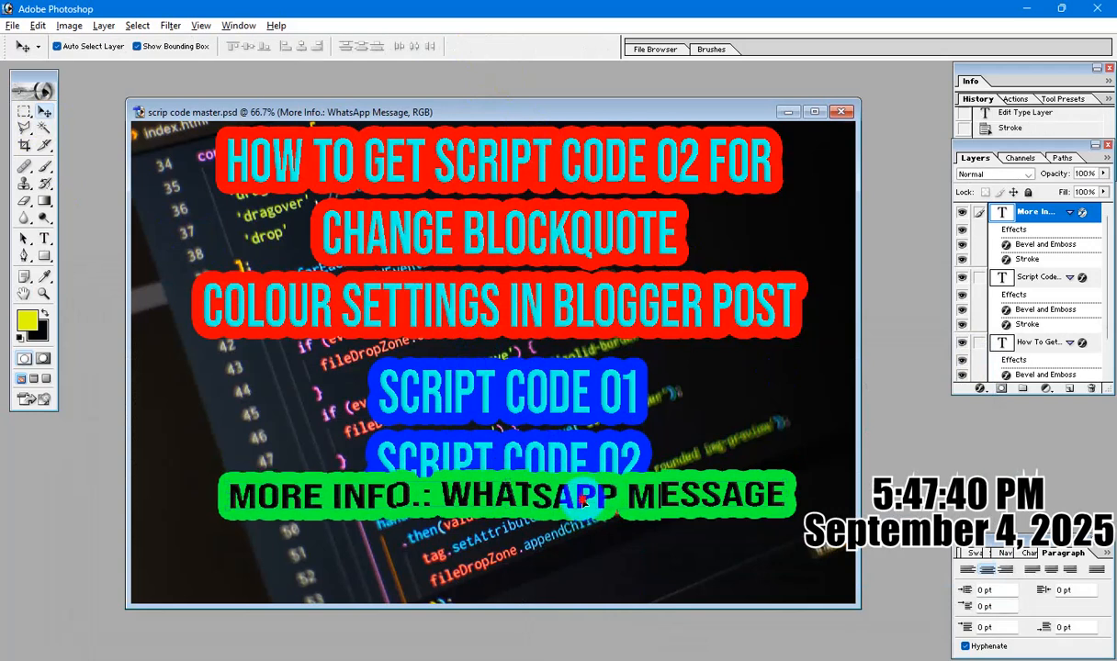
left_click_drag(588, 494, 580, 529)
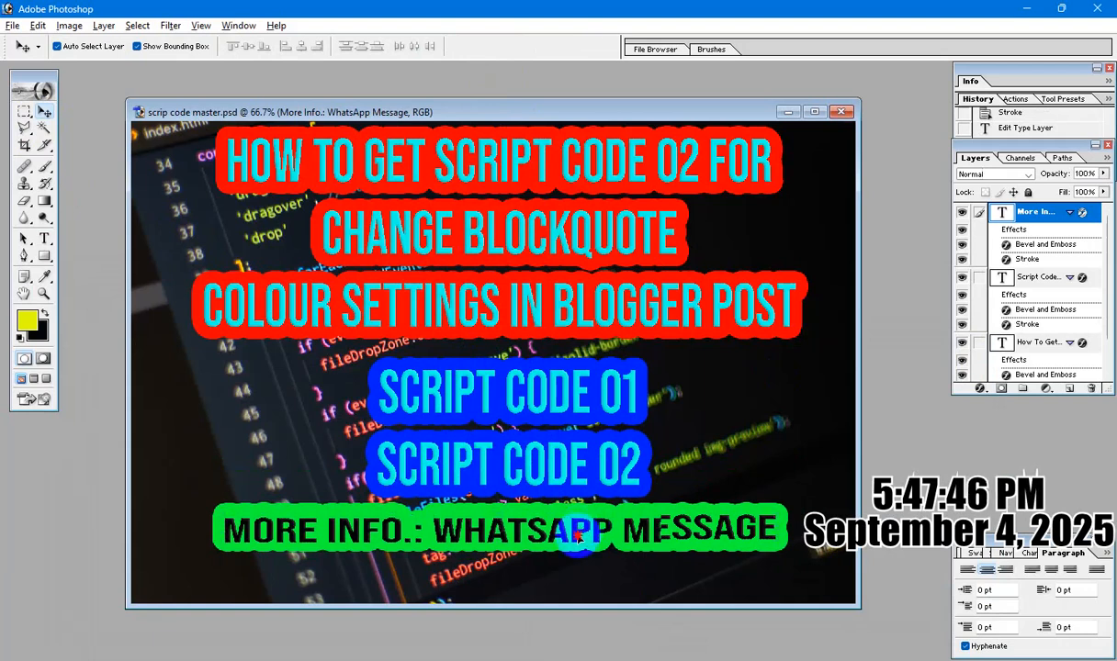
Duplicate the squashed WhatsApp message line and place the copy near the lower edge of the image.
left_click_drag(581, 532, 577, 582)
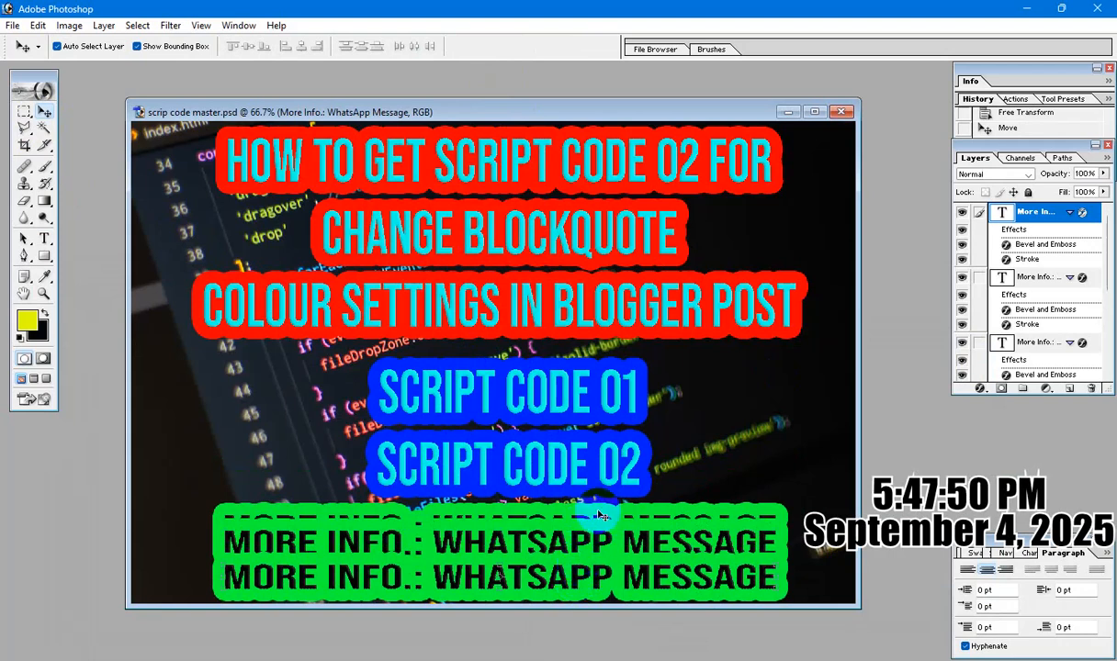
key("Up")
key("Down")
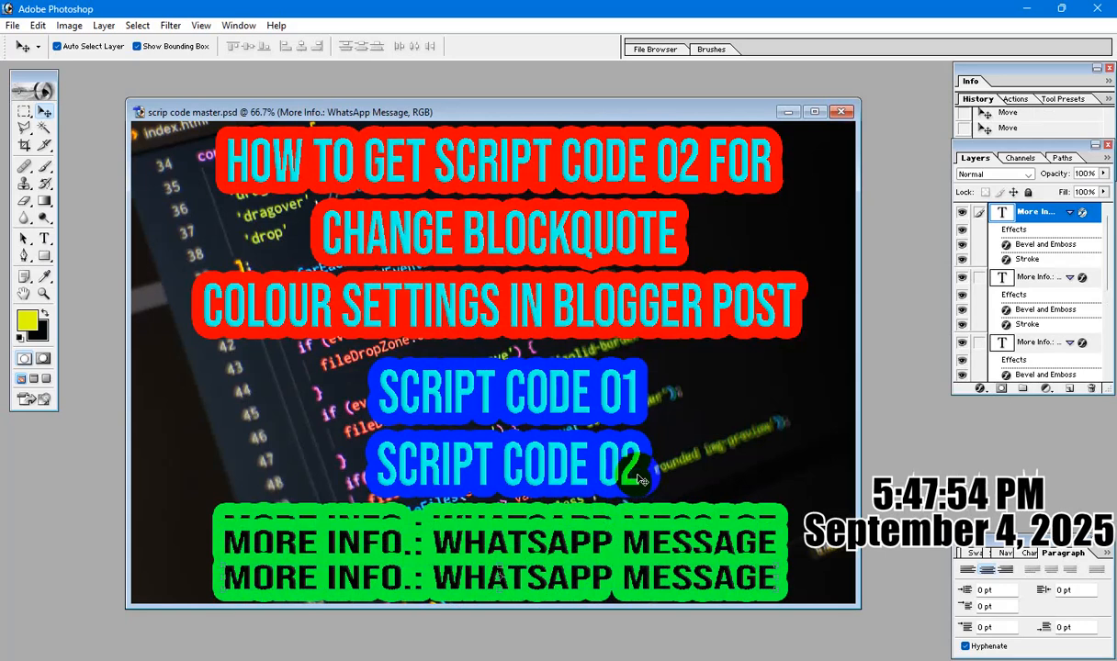
key("ctrl+plus")
key("ctrl+minus")
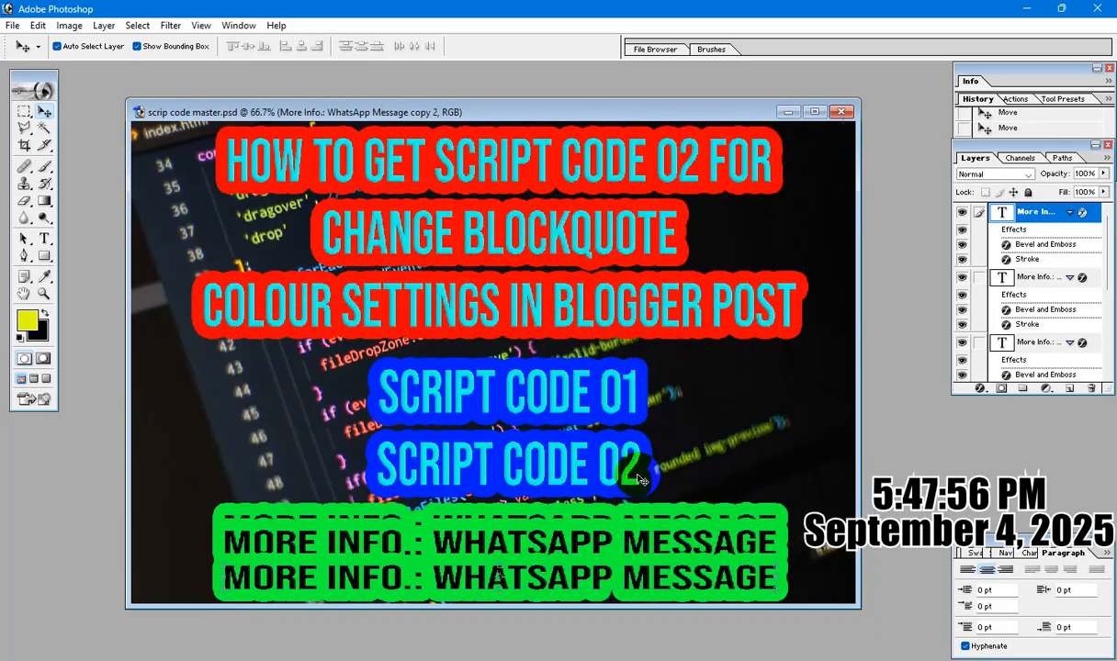
key("ctrl+minus")
key("ctrl+plus")
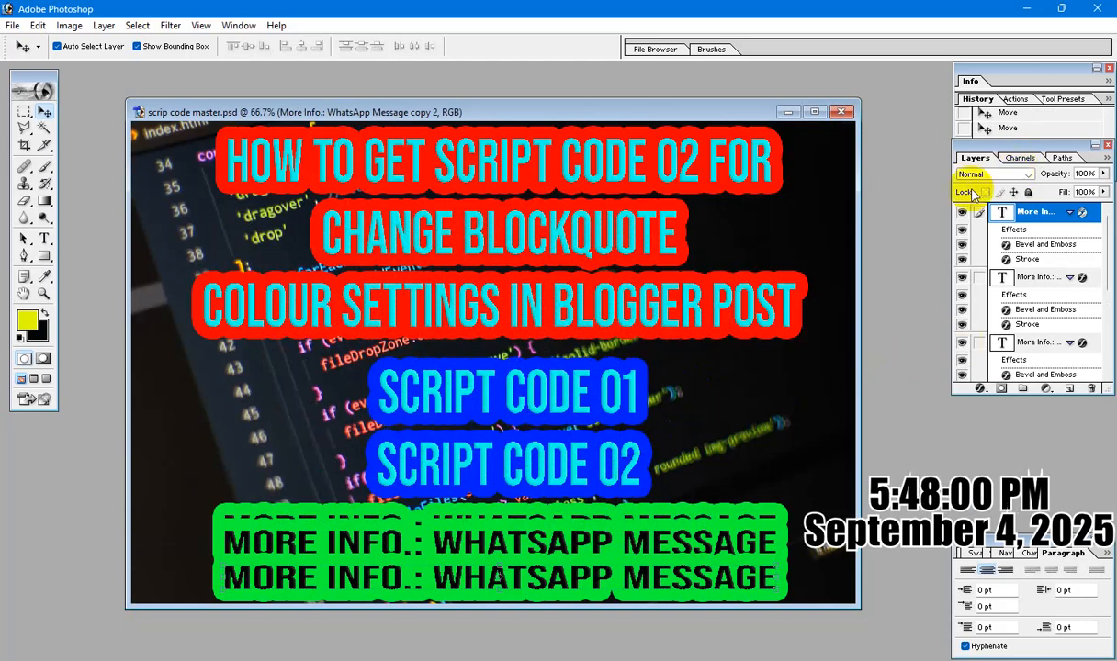
Hide the topmost copy of the WhatsApp message layer, toggling its visibility to check which line it is.
left_click(961, 213)
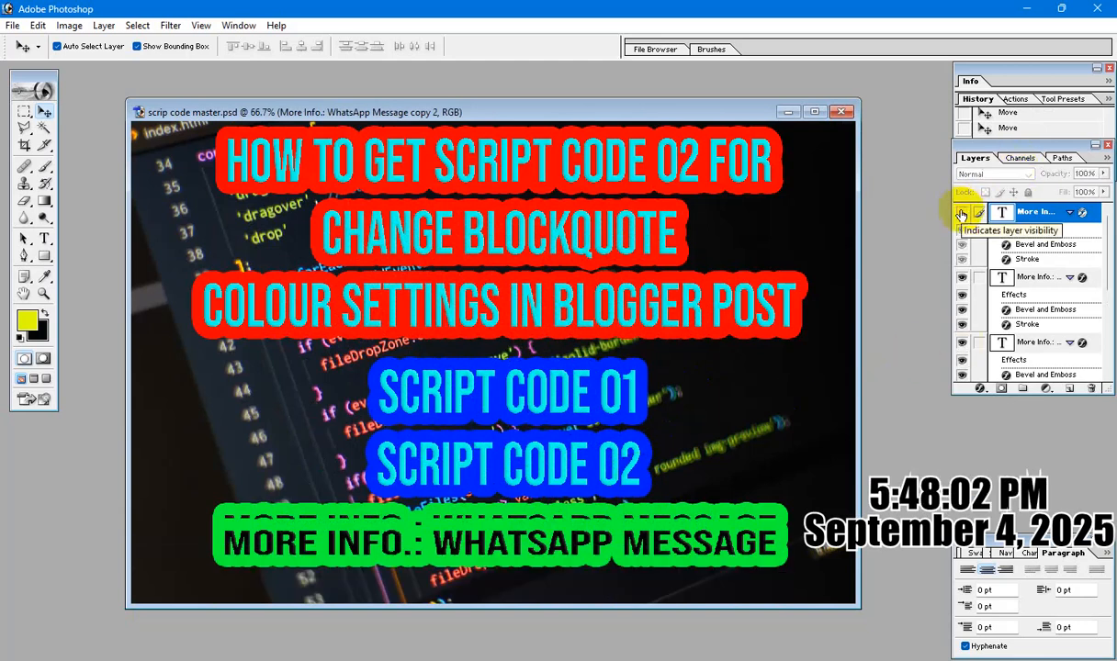
left_click(961, 213)
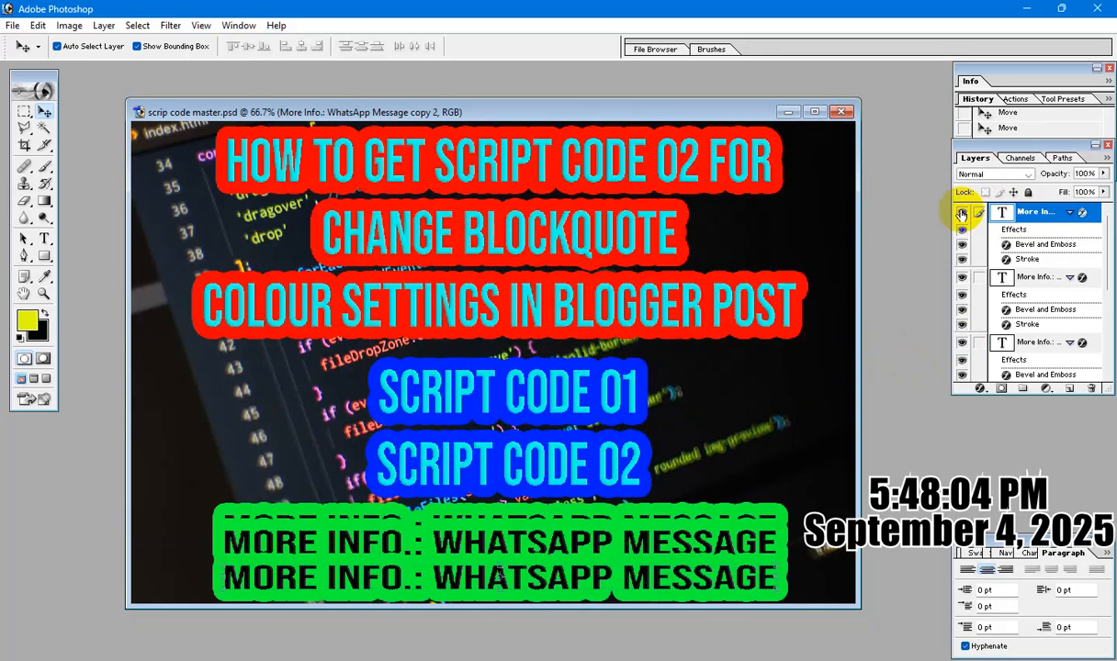
left_click(962, 216)
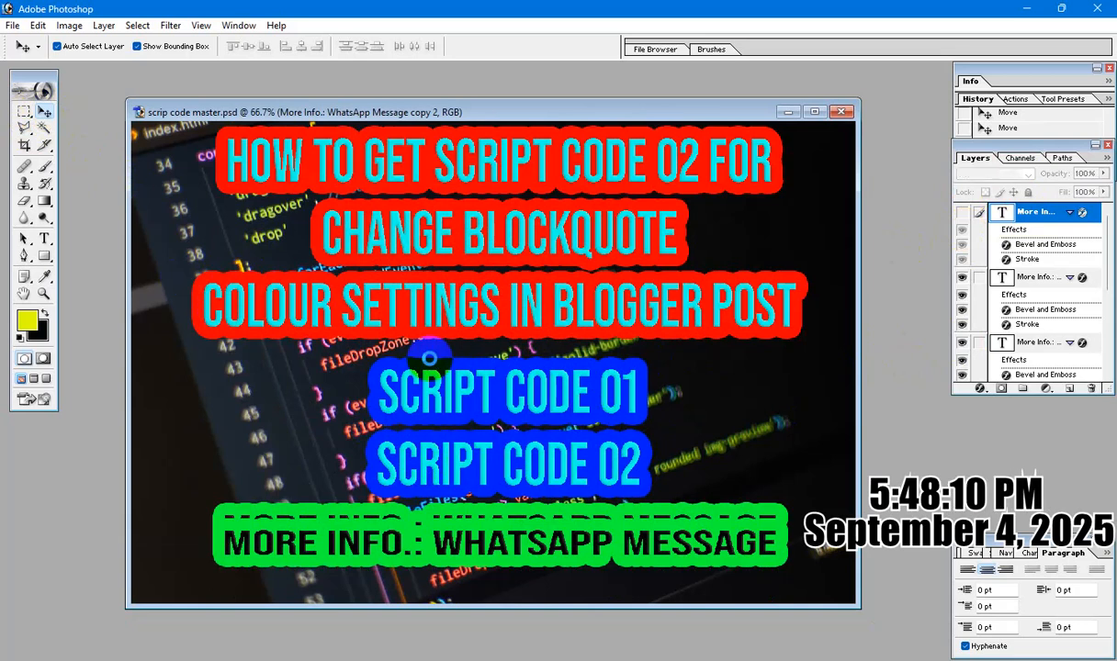
Select the "More Info.: WhatsApp Message copy" layer and nudge it straight down until it sits just below the original line.
left_click(429, 361)
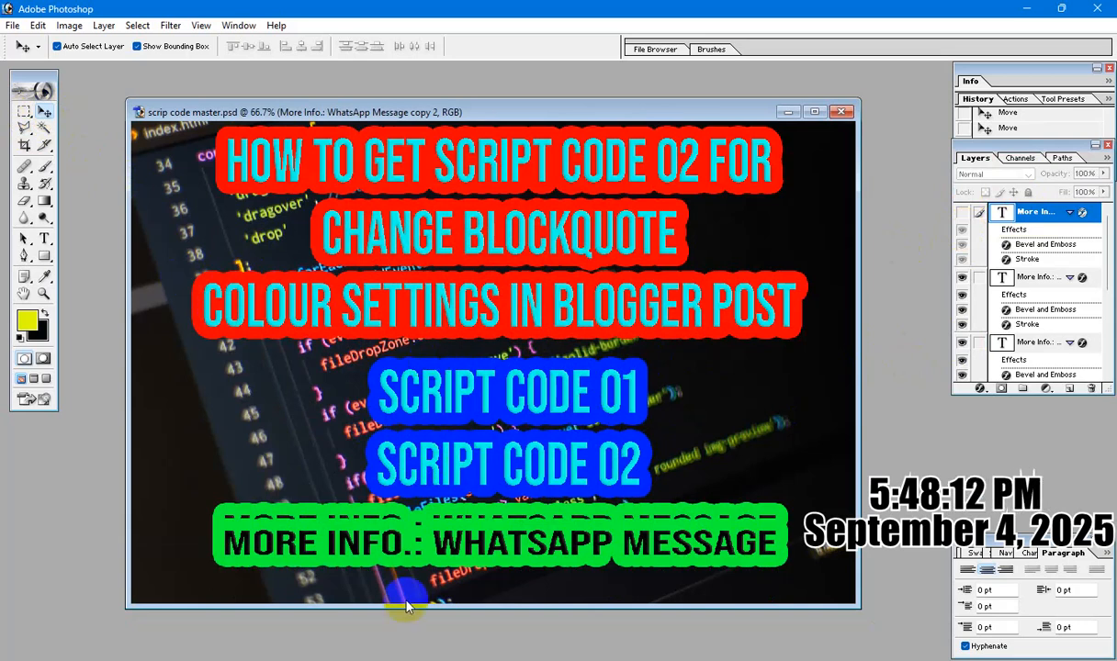
right_click(621, 544)
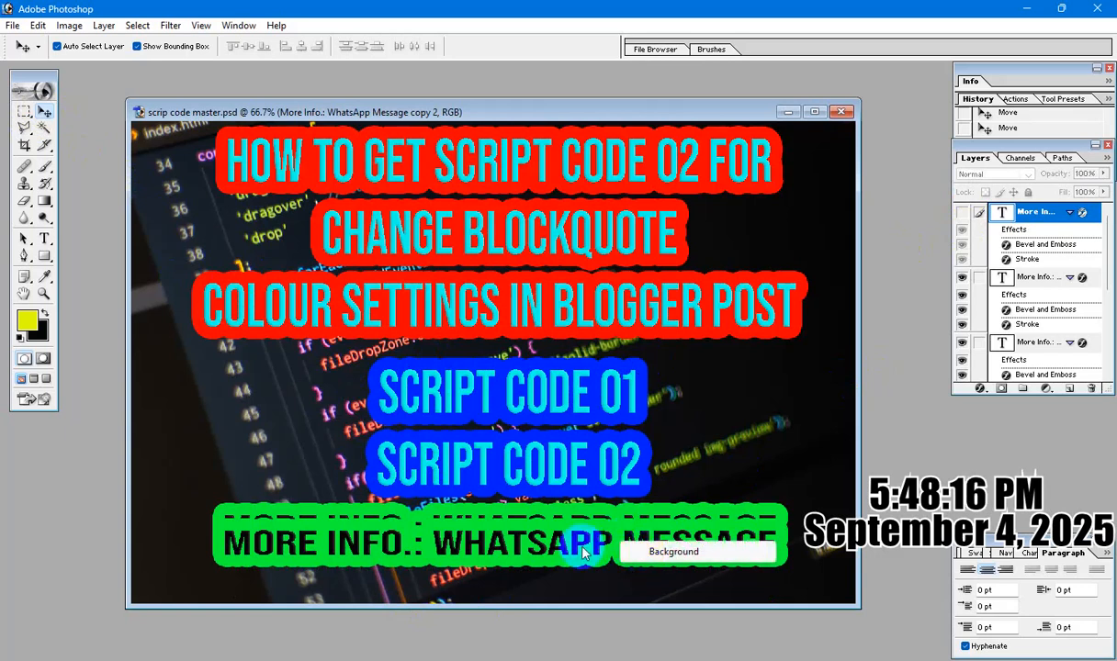
left_click(526, 511)
left_click(526, 511)
right_click(537, 546)
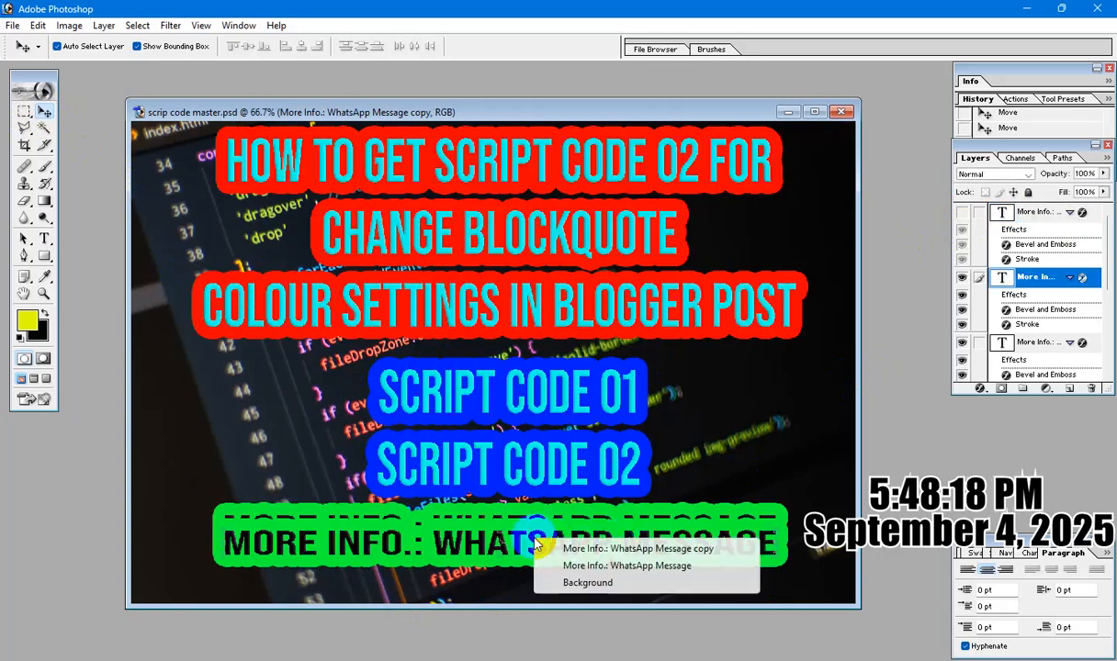
left_click(576, 549)
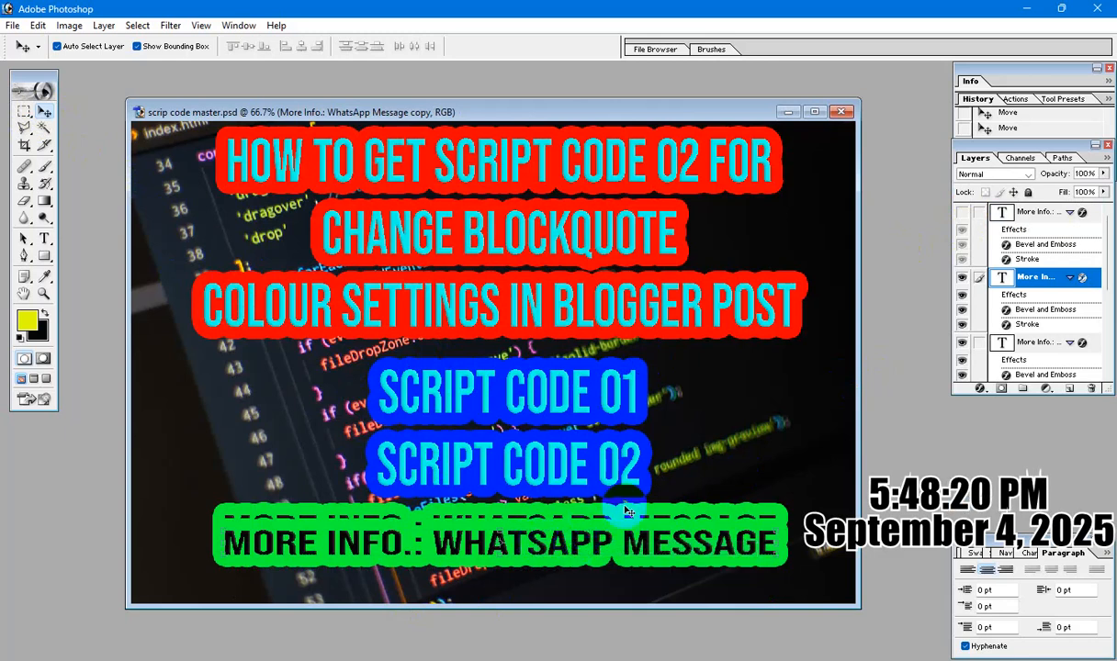
key("shift+Up")
key("shift+Up")
key("shift+Up")
key("shift+Up")
key("shift+Down")
key("shift+Down")
key("shift+Down")
key("shift+Down")
key("shift+Down")
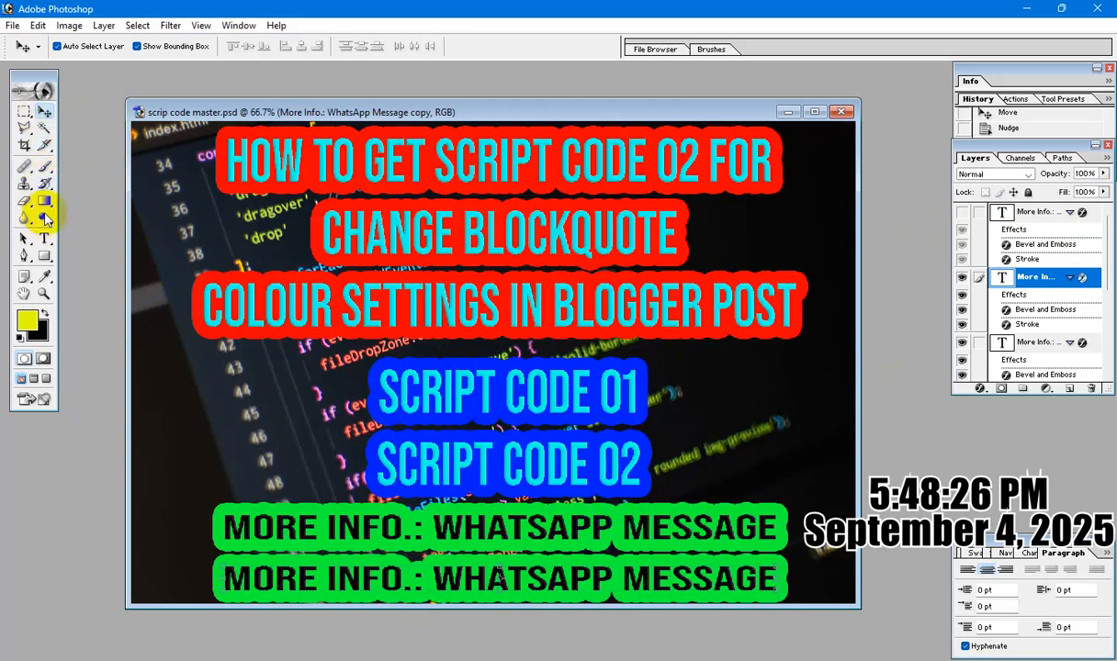
Replace the whole text of the lower WhatsApp message copy with the contact phone number followed by "{INDIA}".
left_click_drag(44, 238, 77, 232)
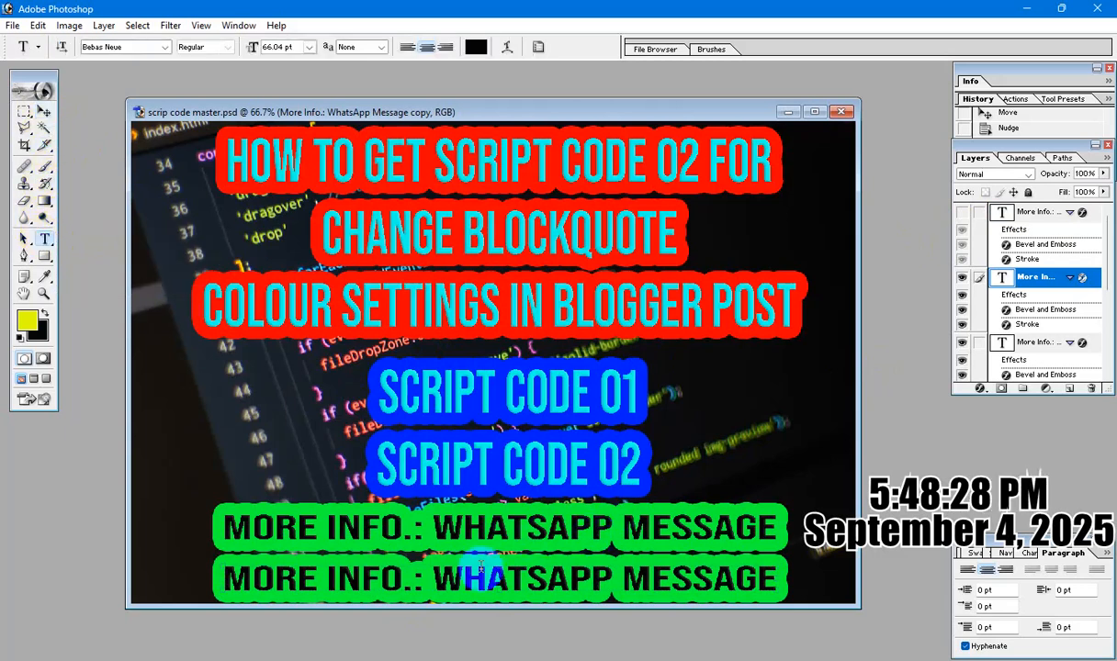
left_click(469, 577)
key("ctrl+a")
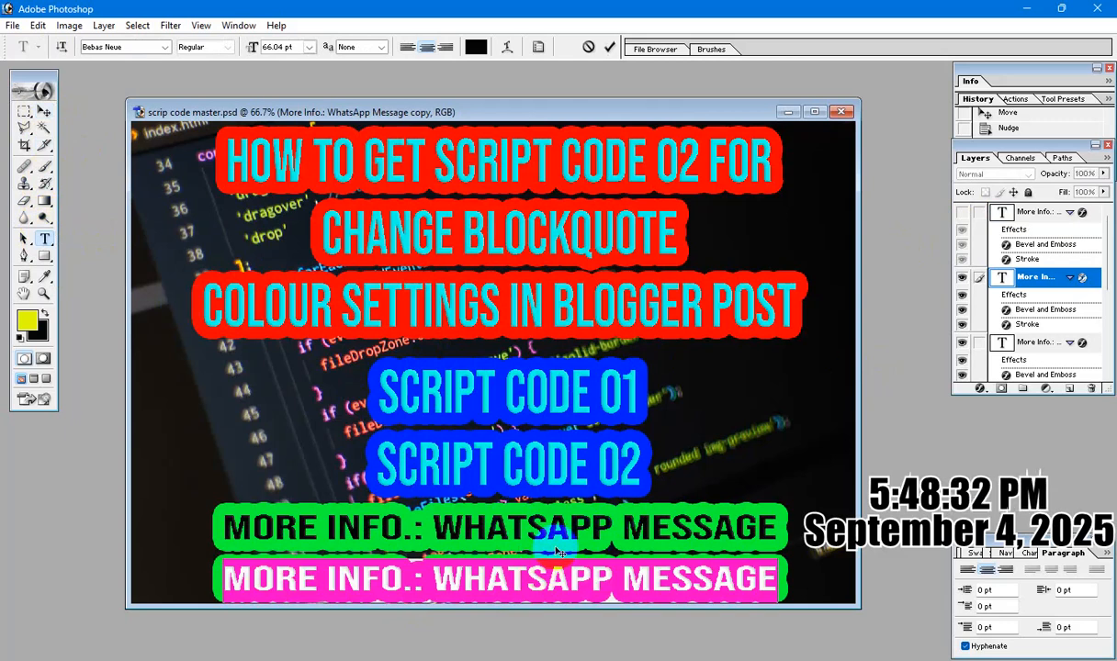
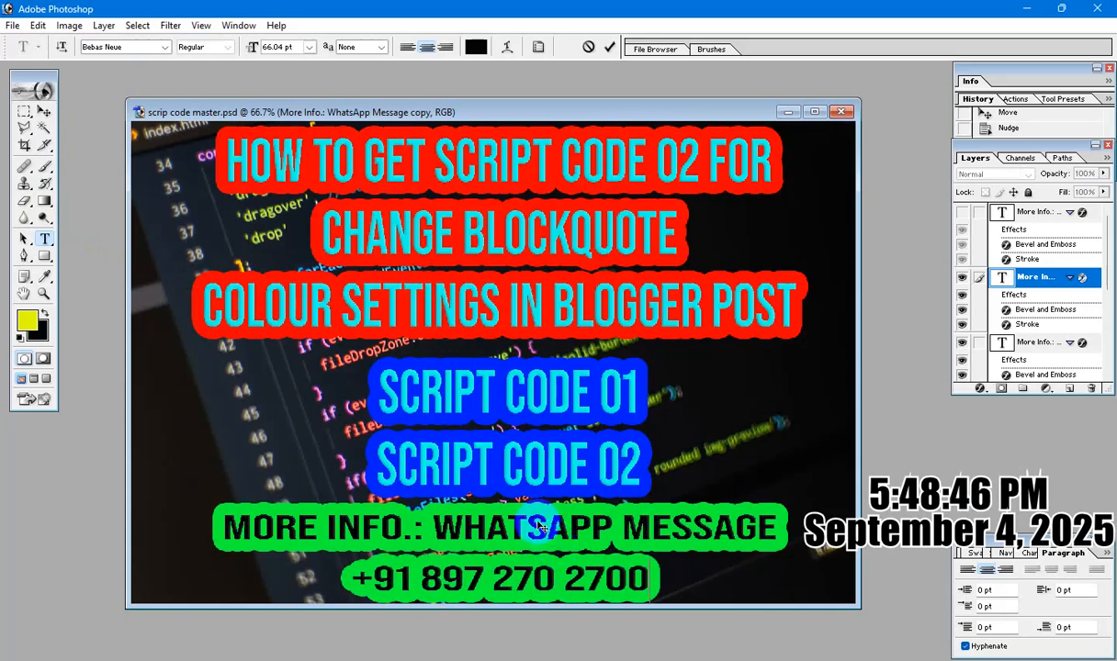
type(" {}")
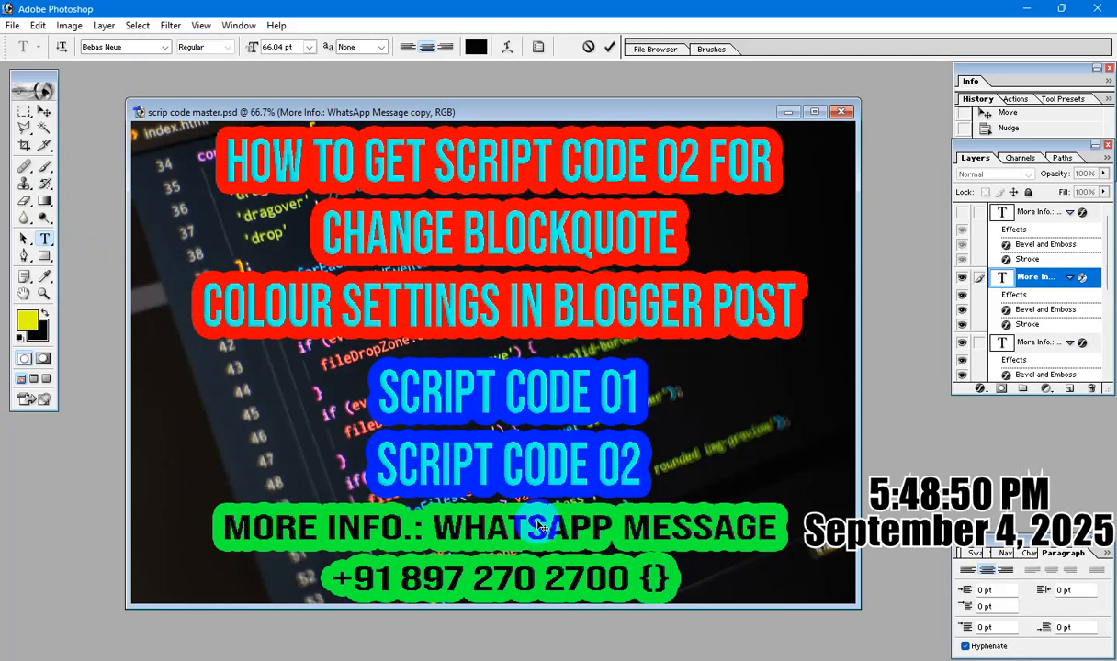
type("INDIA")
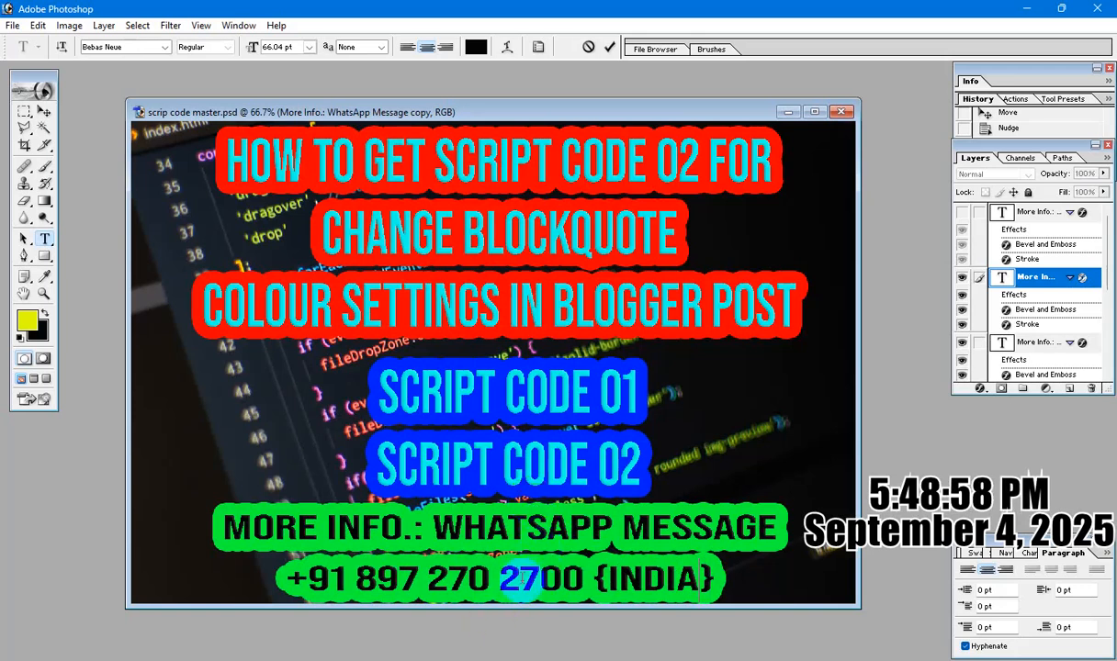
Change the phone number layer's stroke color to cyan and apply the layer style.
left_click(533, 571)
key("ctrl+a")
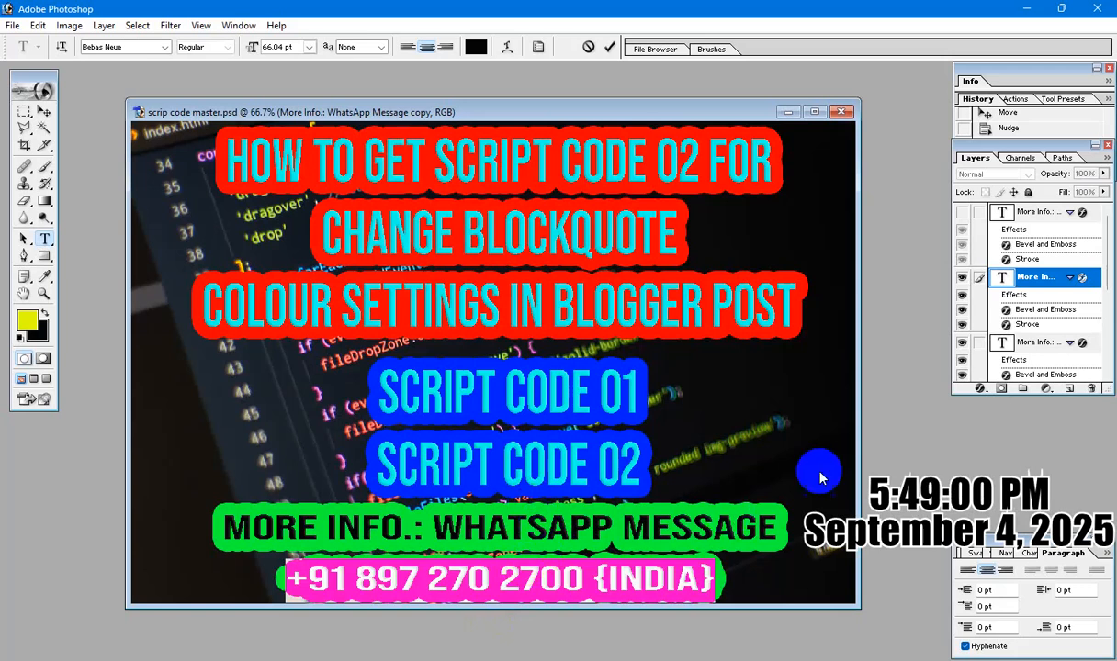
left_click(979, 393)
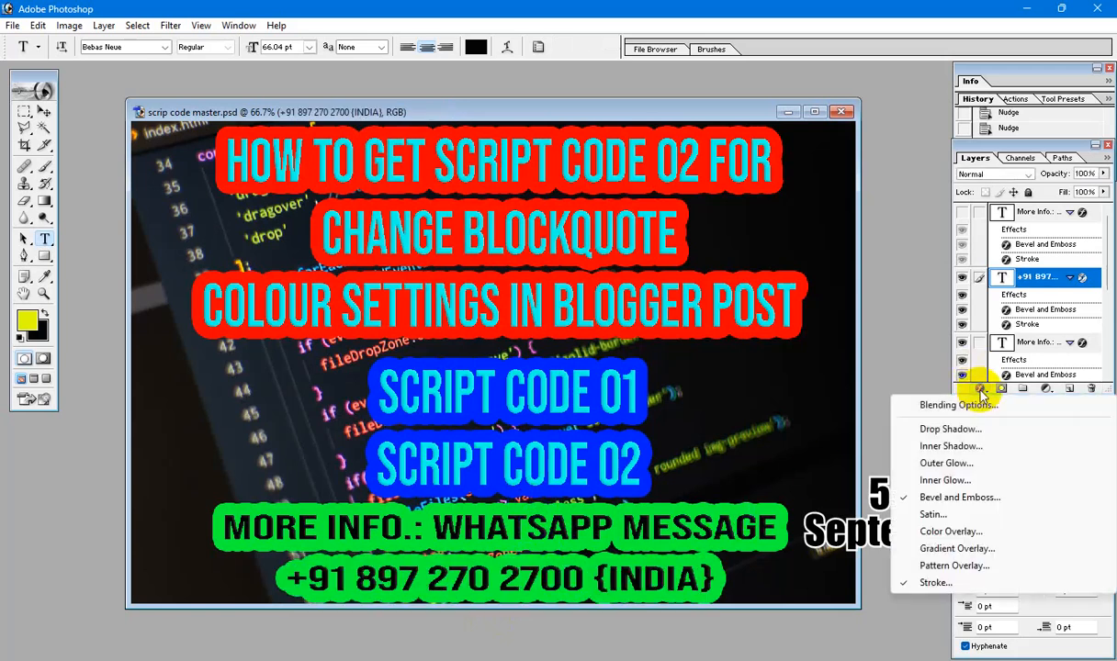
left_click(1017, 585)
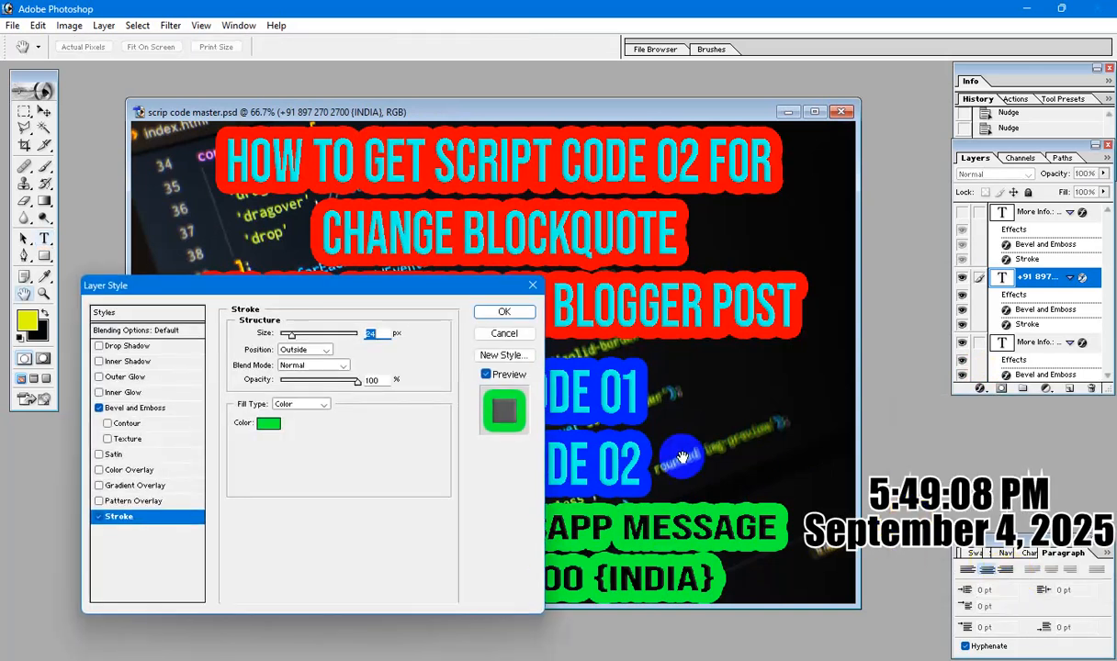
left_click(269, 423)
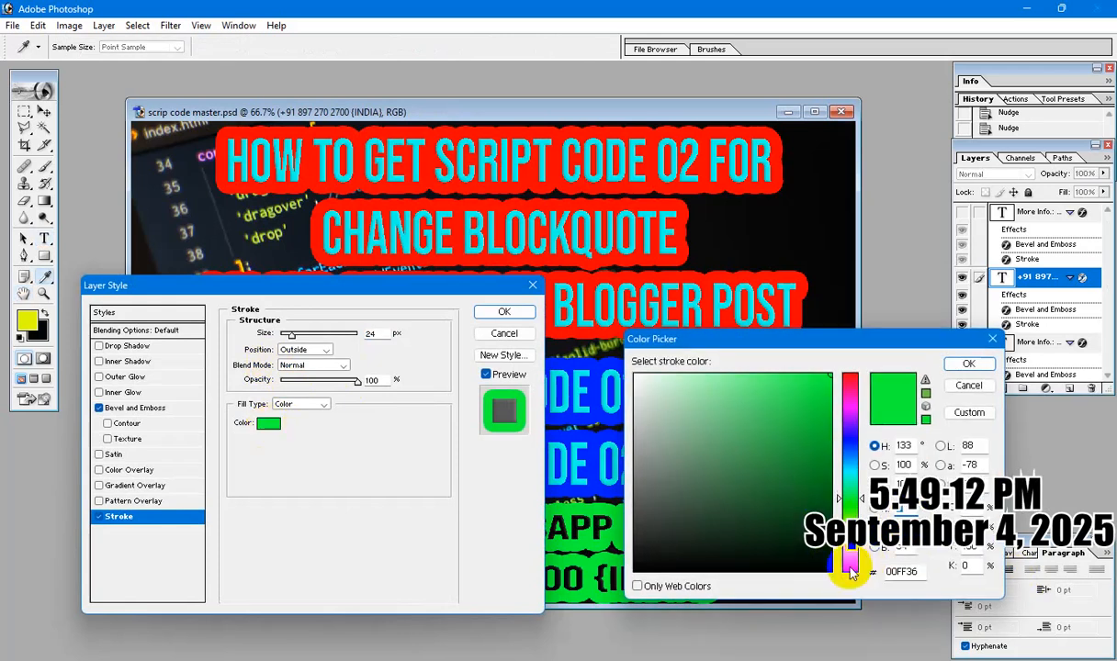
left_click(850, 464)
left_click(968, 364)
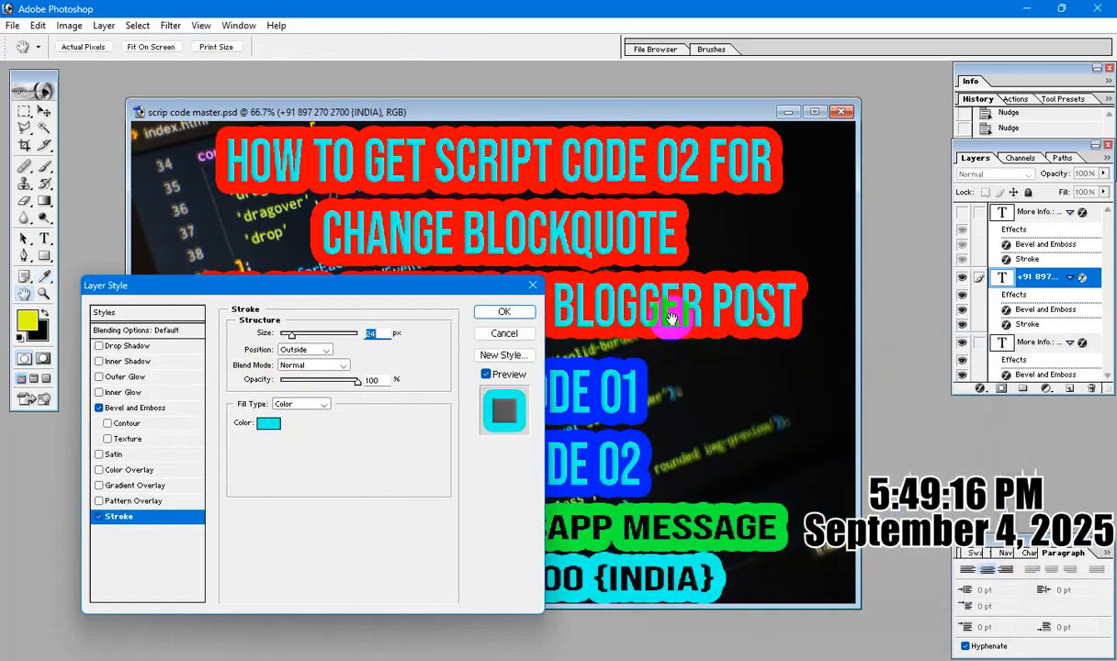
left_click(504, 311)
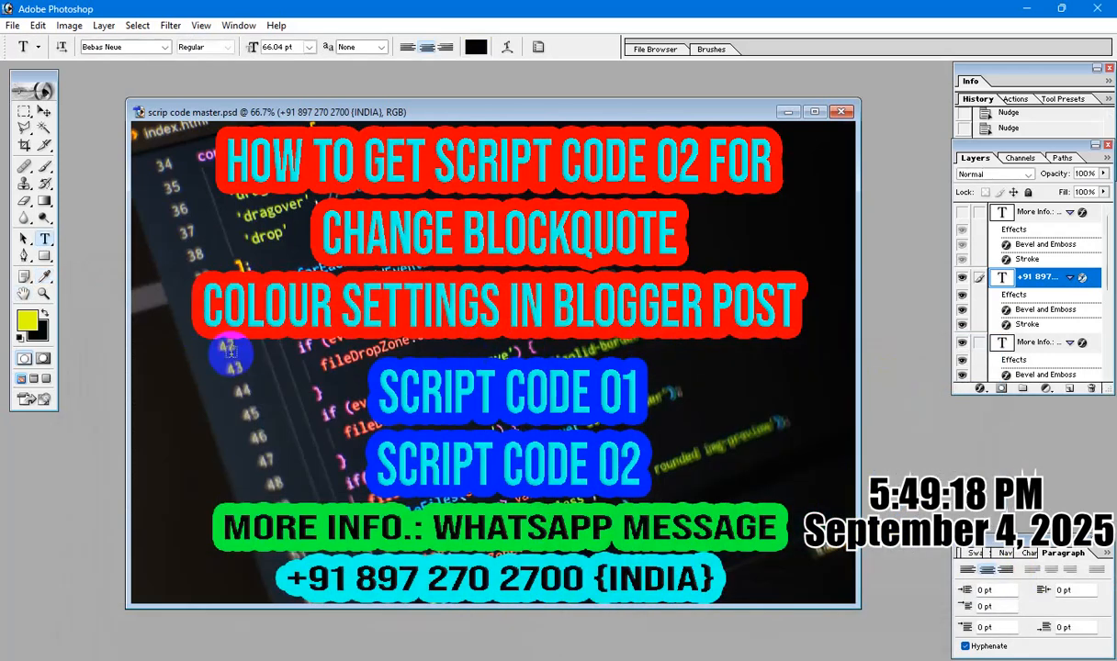
Select the "Script Code 01 Script Code 02" text layer and nudge it slightly straight up, away from the WhatsApp line.
left_click(44, 111)
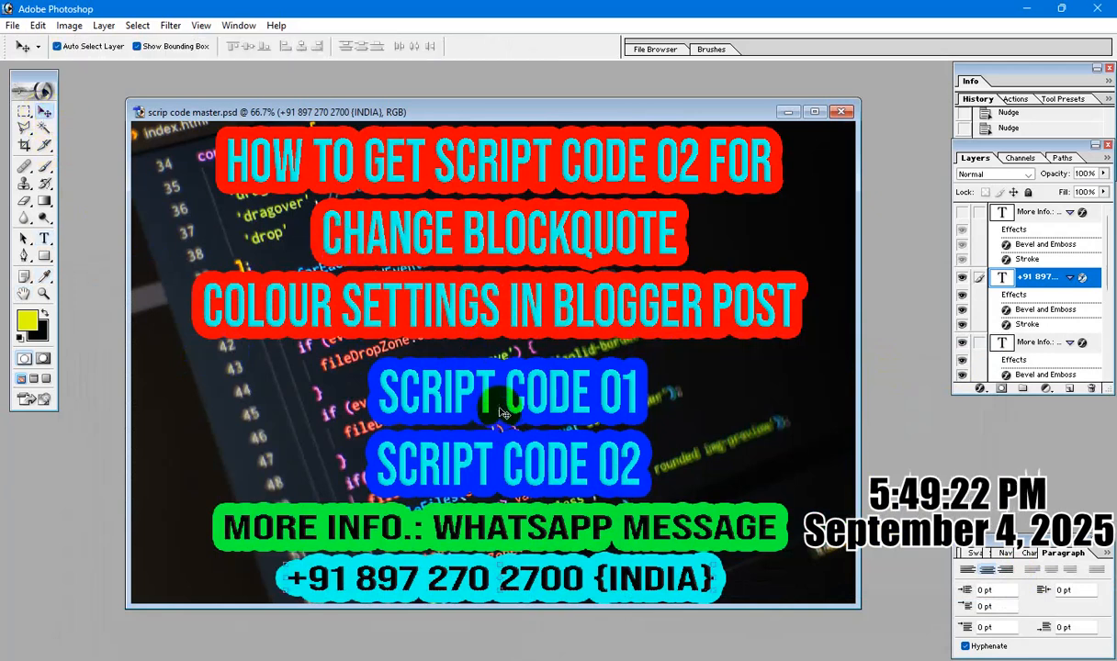
right_click(502, 390)
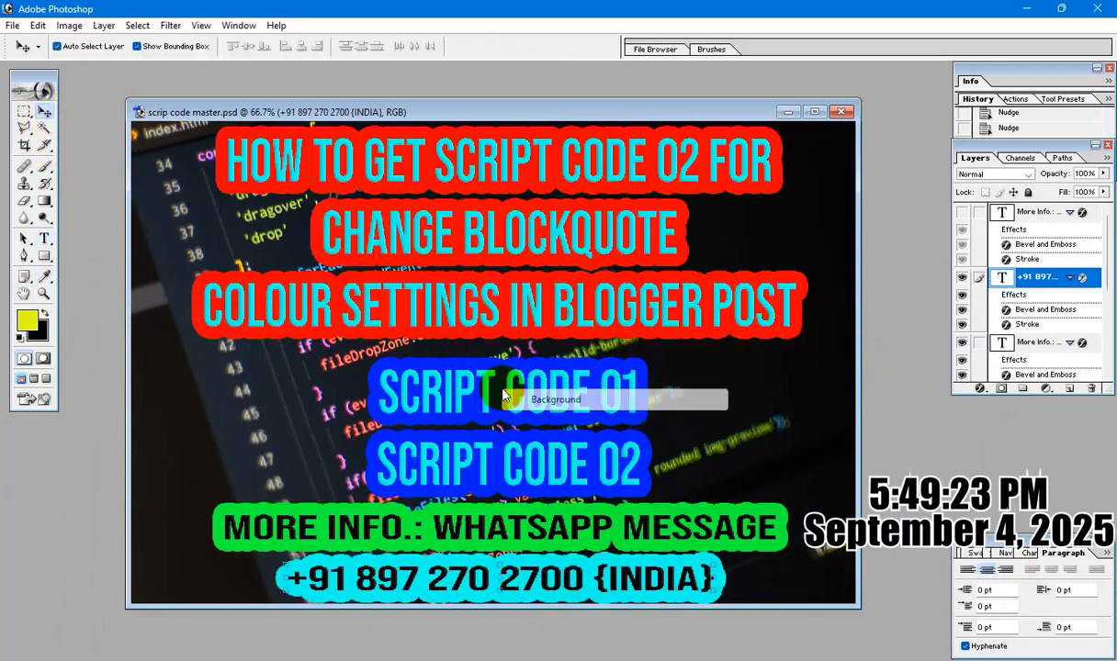
left_click(428, 387)
right_click(431, 392)
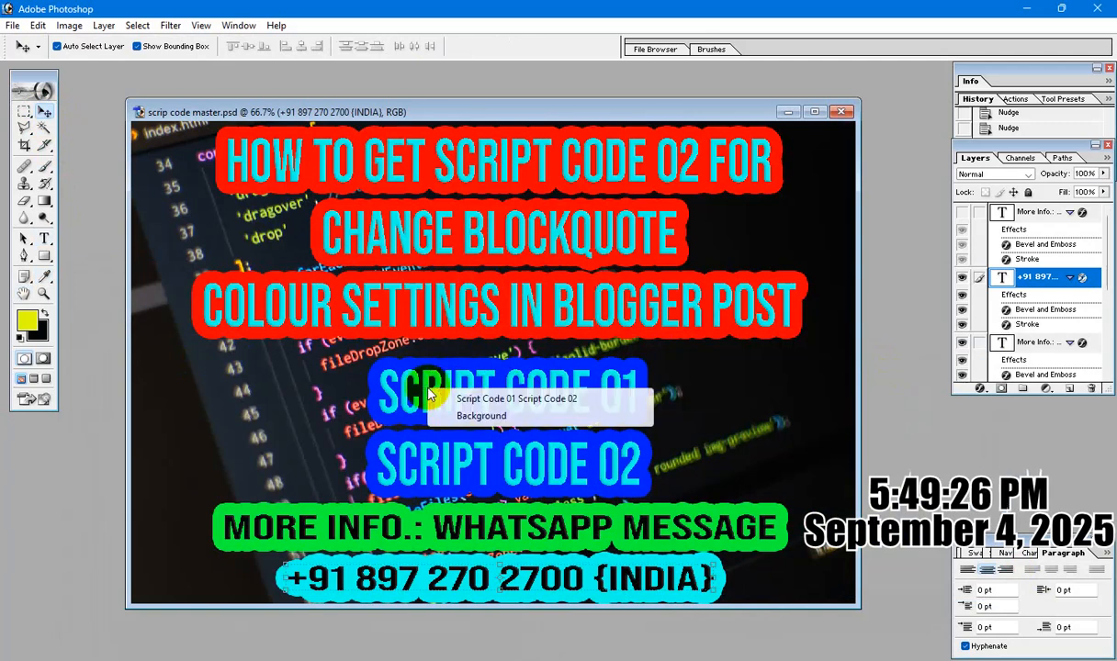
left_click(460, 391)
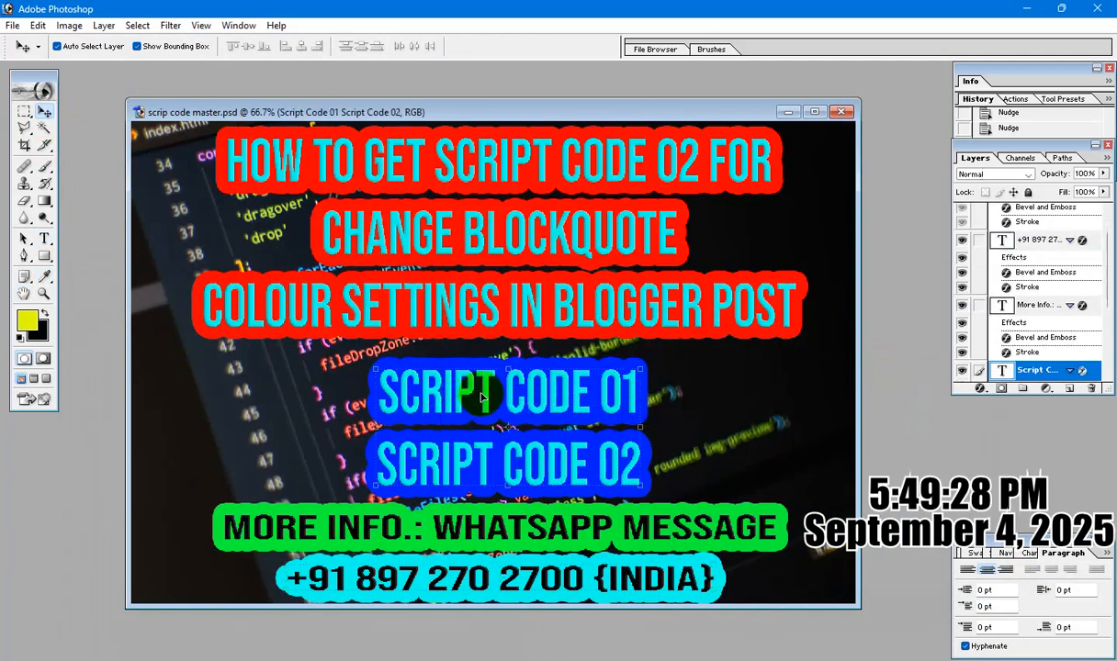
key("Up")
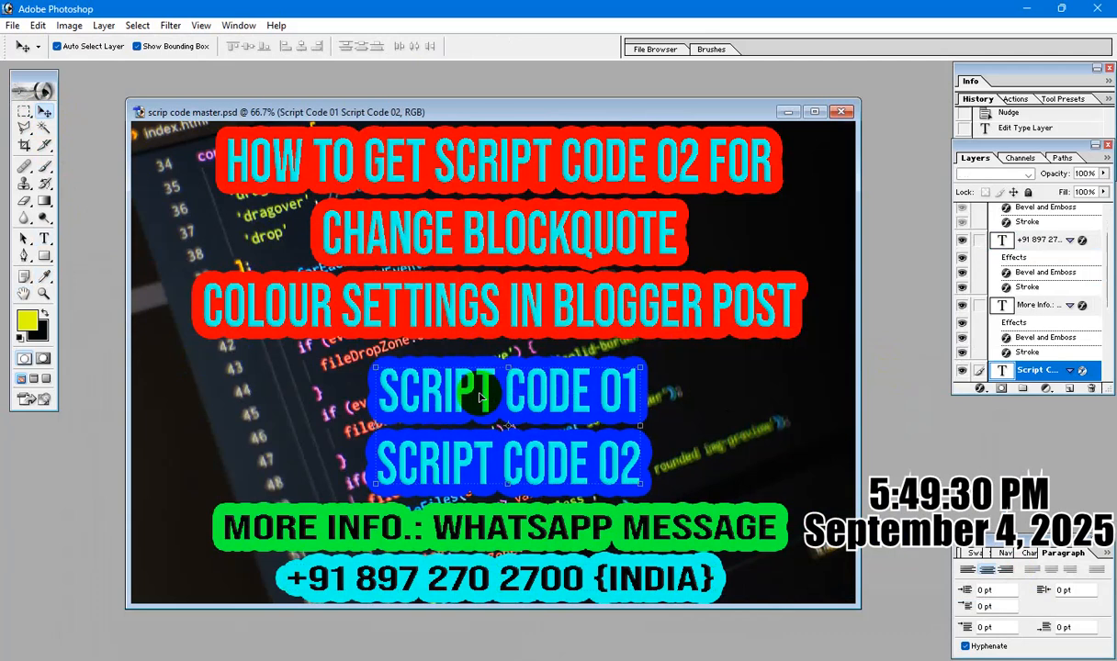
key("Up")
key("Up")
key("Up")
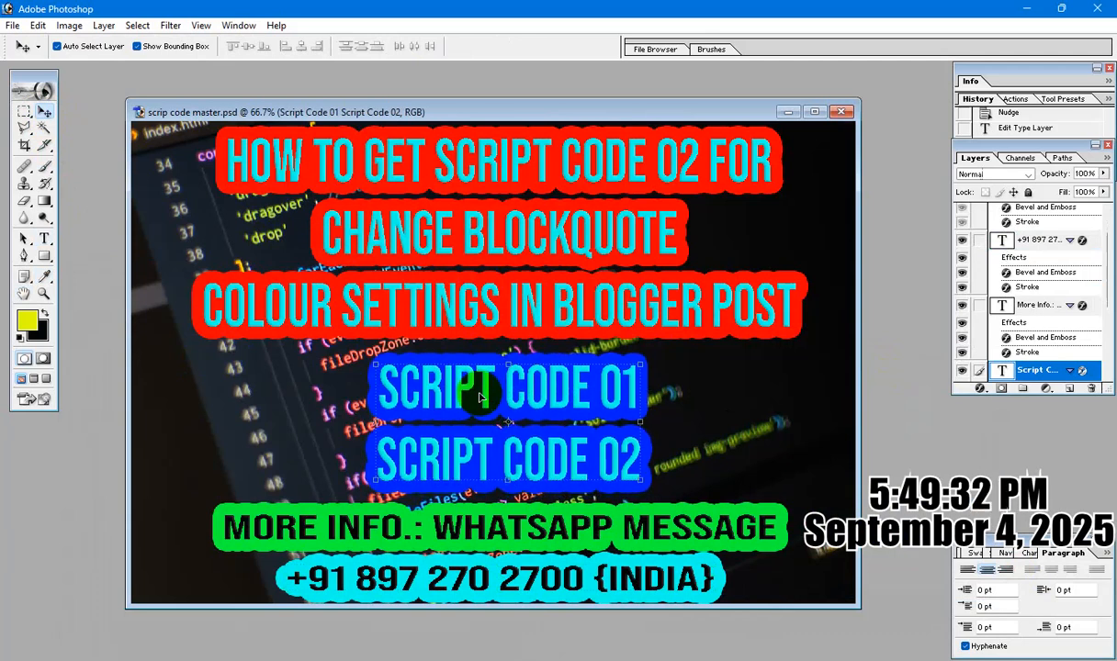
Select all the text of the red-outlined title, leave text editing, and prepare to edit the title again.
left_click(44, 239)
left_click(434, 166)
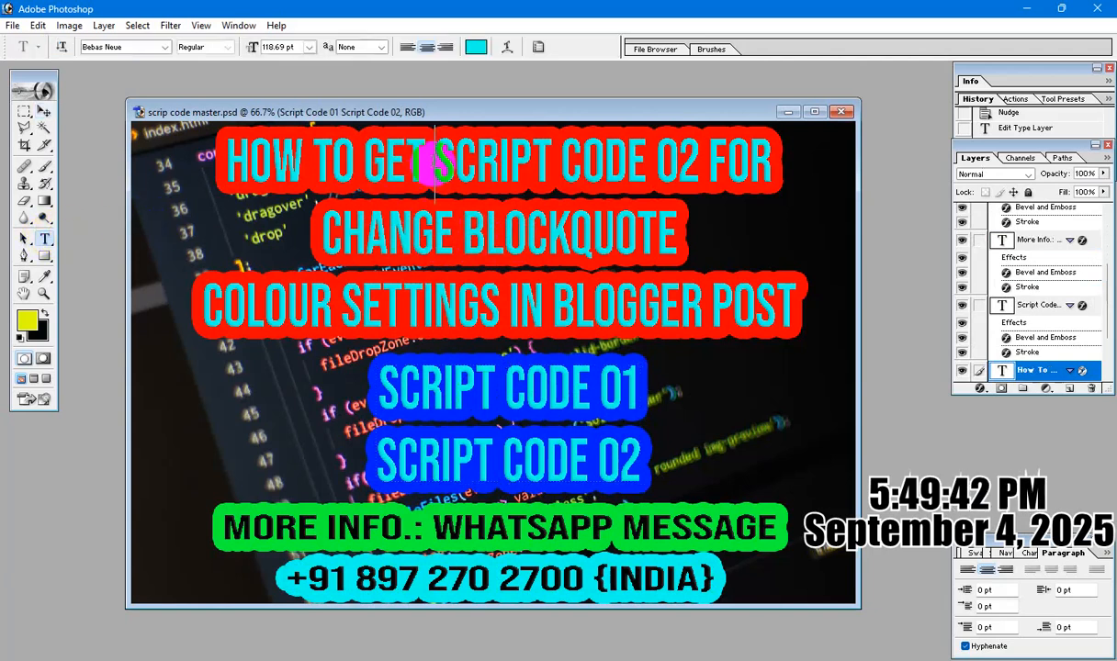
key("ctrl+a")
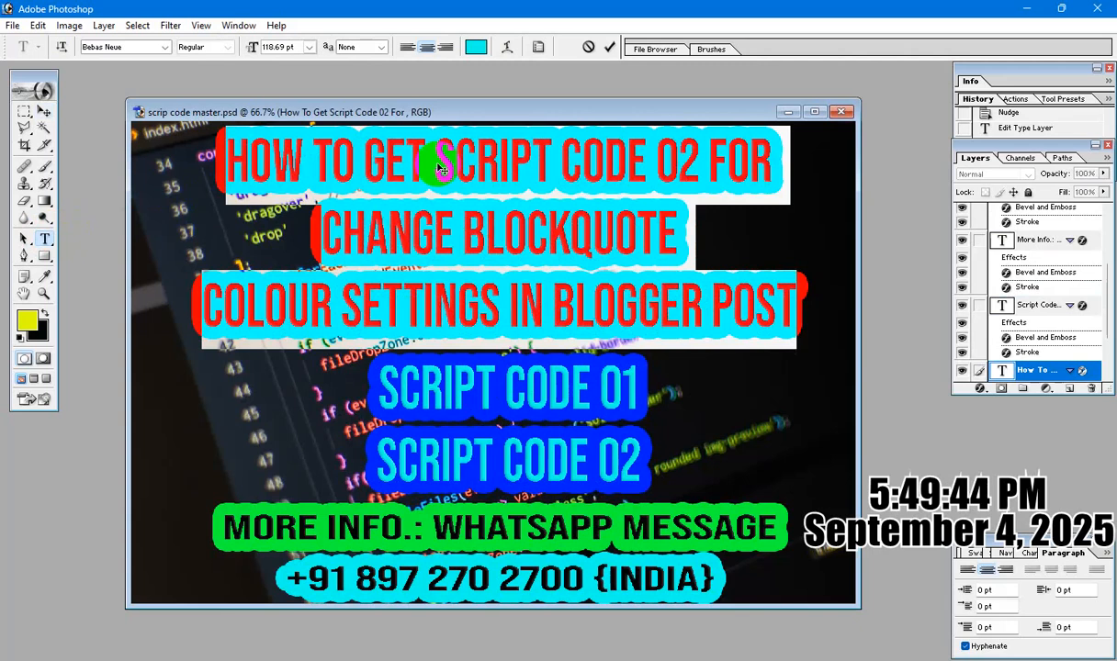
left_click(43, 110)
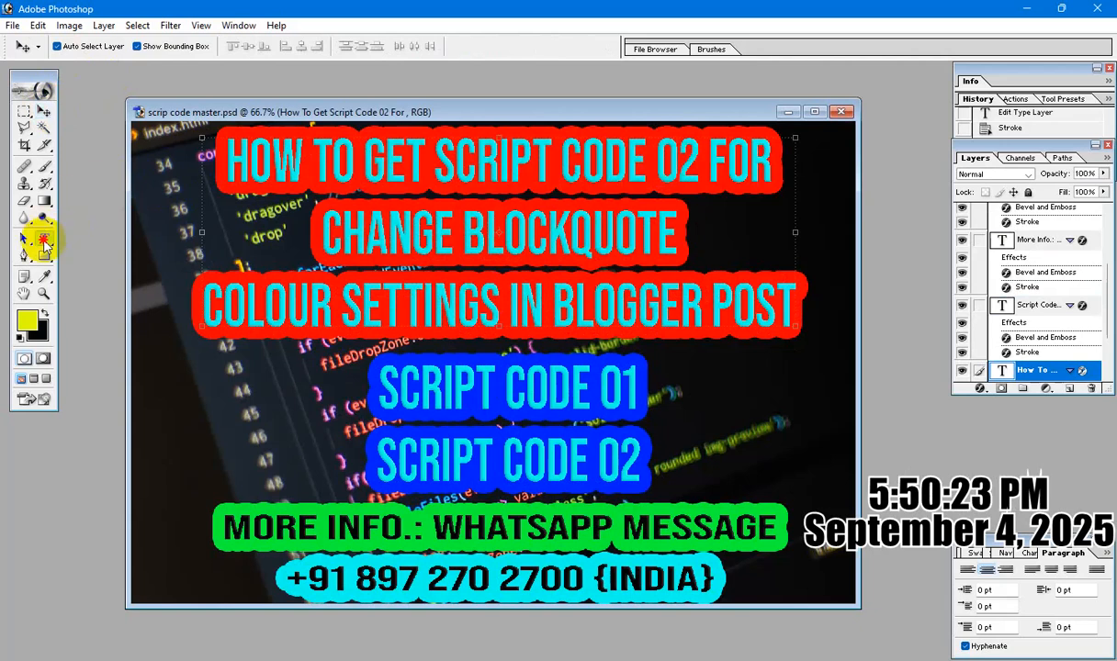
left_click(44, 239)
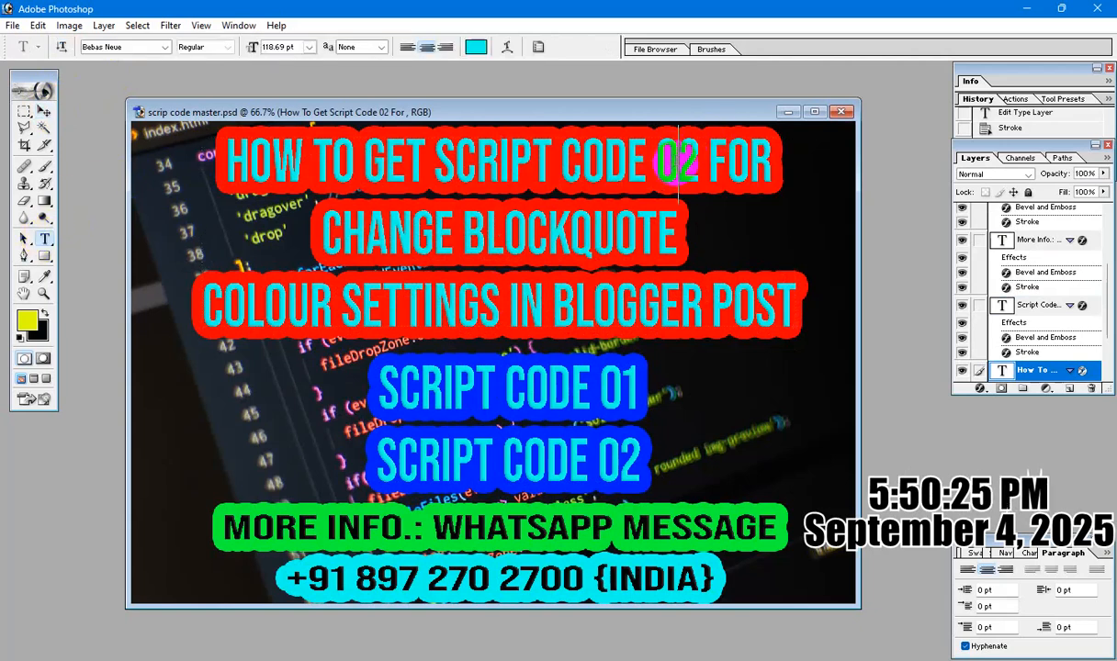